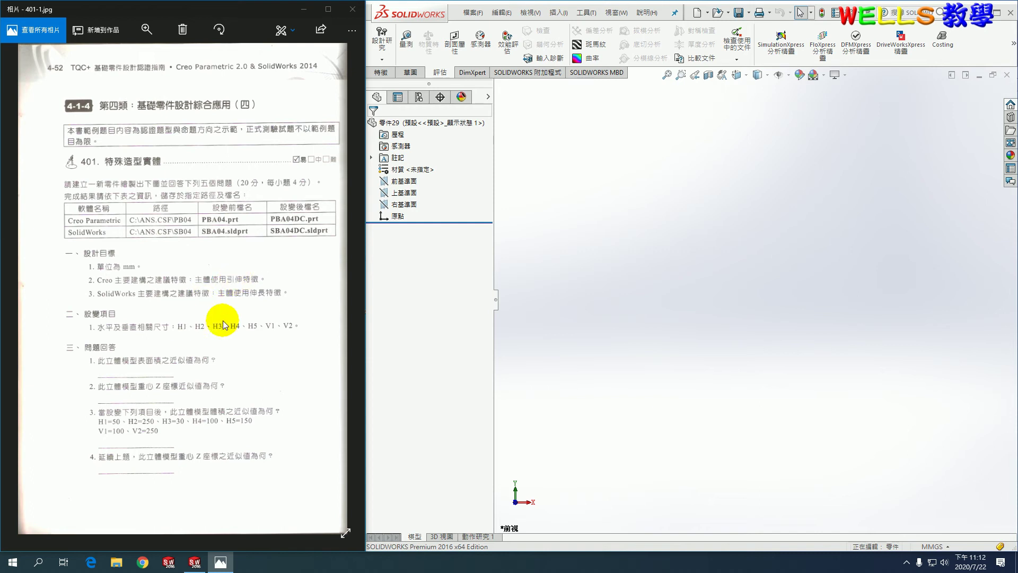
Step: Advance the photo viewer from 401-1.jpg to the drawing page 401-2.jpg
left_click(342, 285)
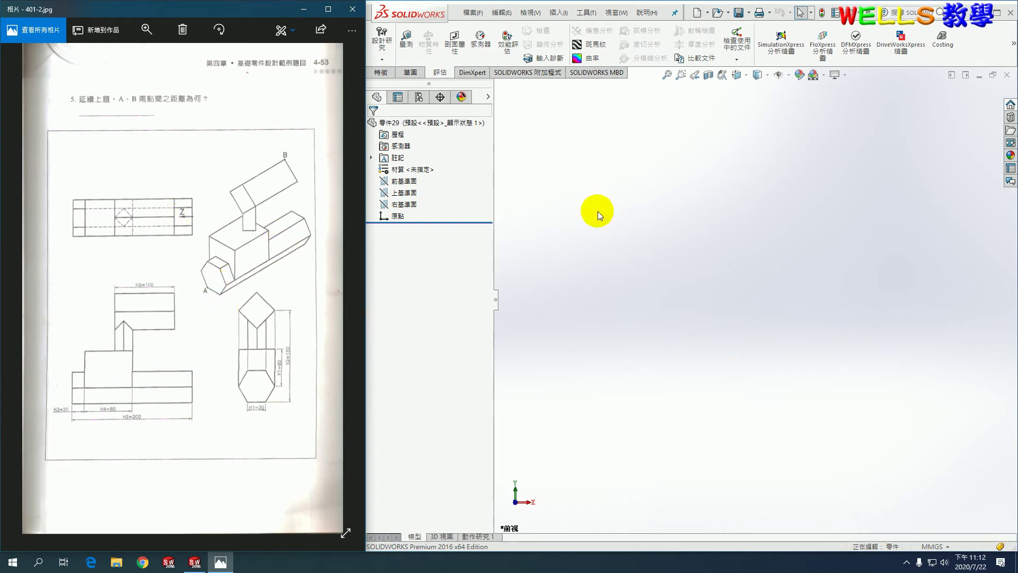
Step: Start an extruded boss with its sketch on the Front Plane
left_click(597, 211)
left_click(384, 71)
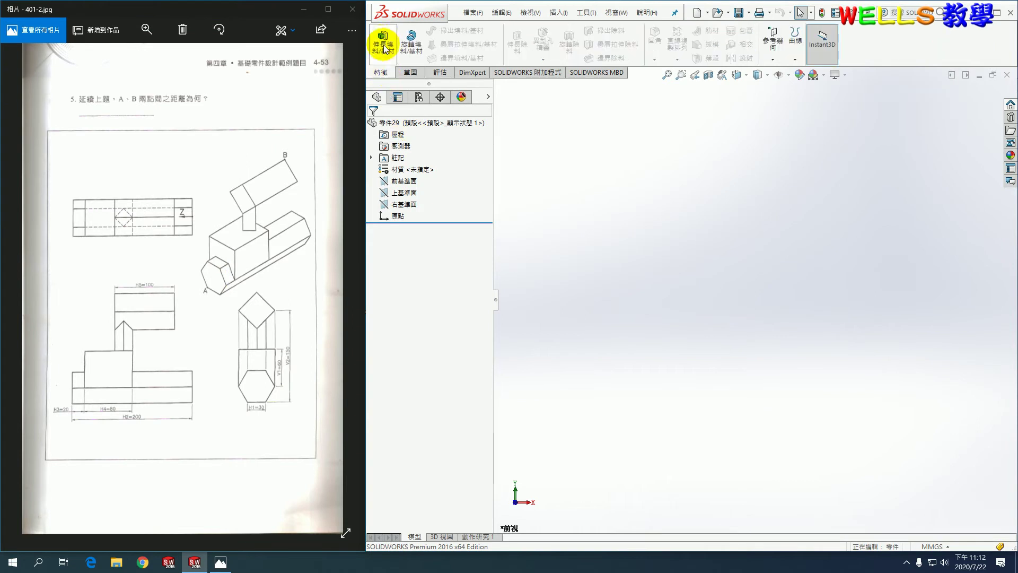
left_click(384, 44)
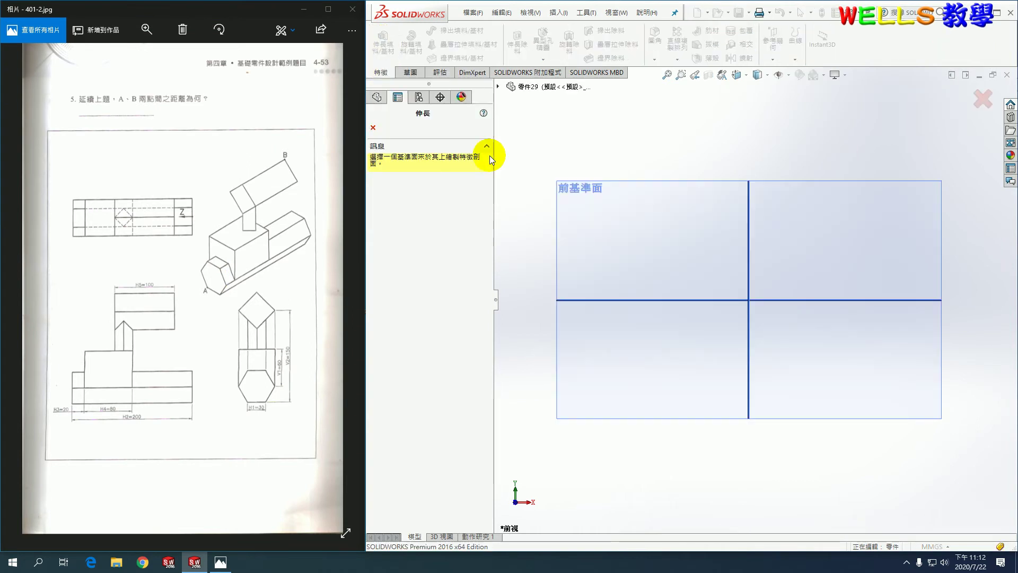
left_click(497, 86)
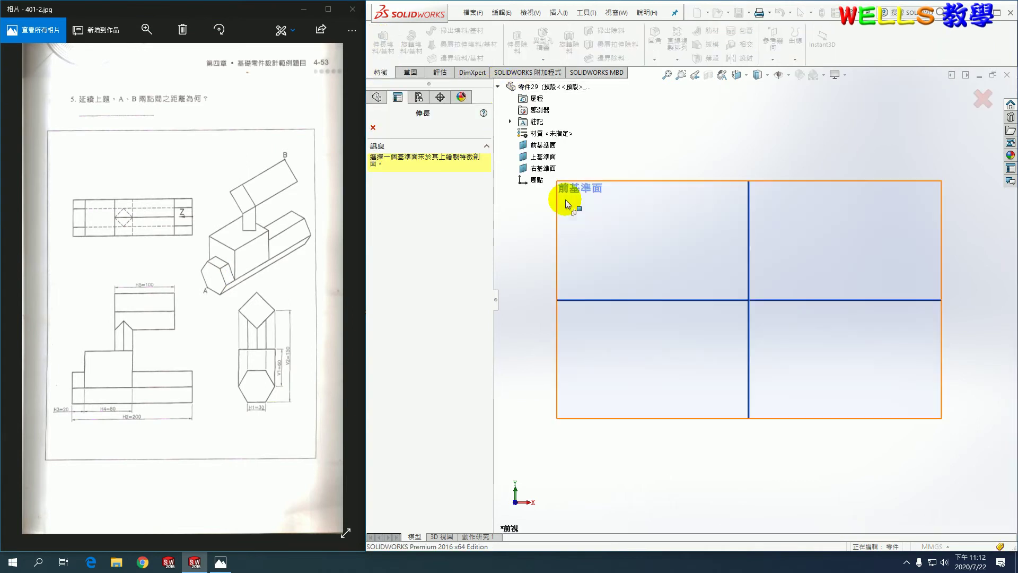
left_click(541, 144)
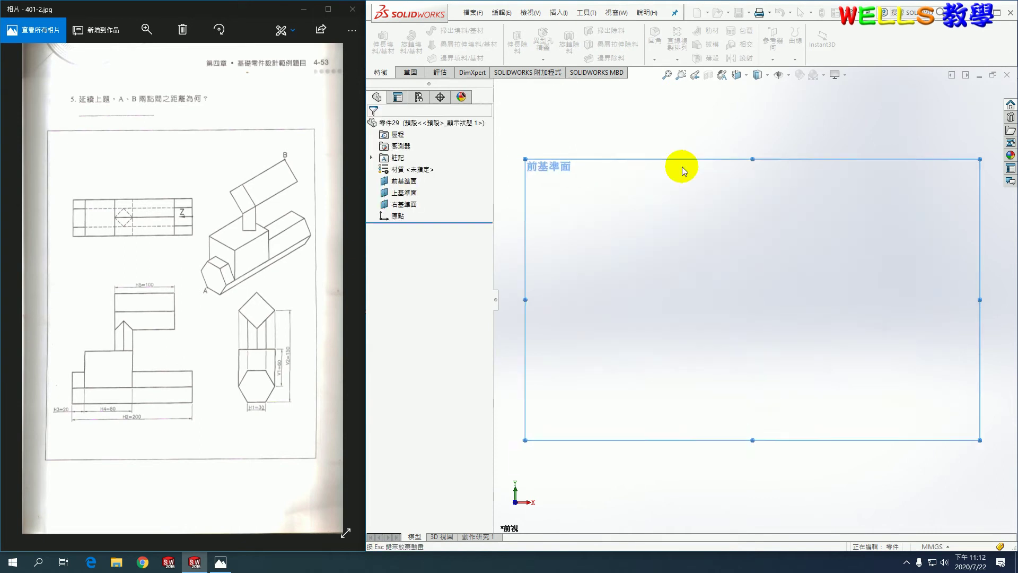
Step: Draw a hexagon centred on the sketch origin
left_click(446, 58)
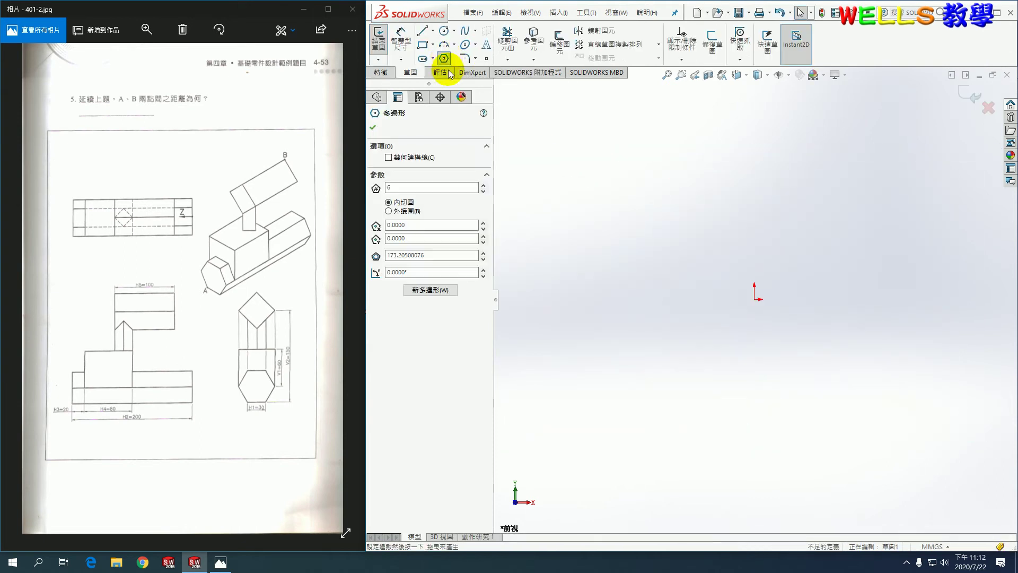
left_click(260, 401)
scroll(260, 401, "up", 3)
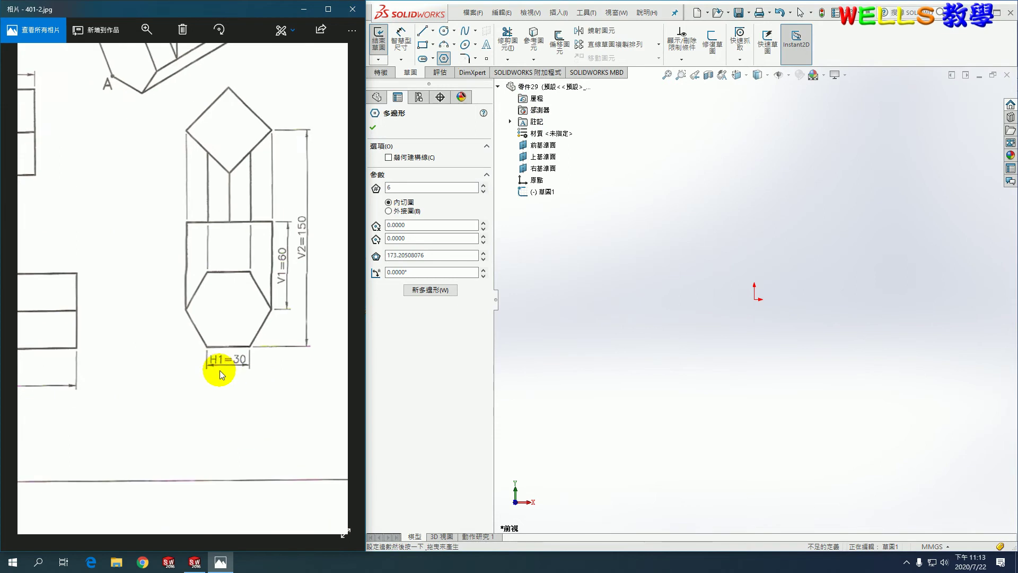
left_click(754, 299)
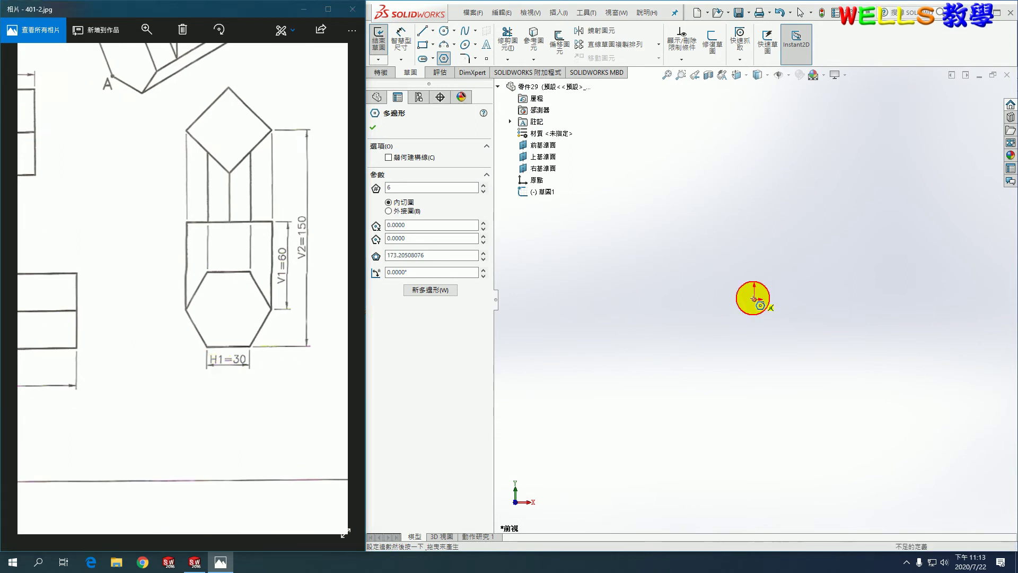
left_click(817, 298)
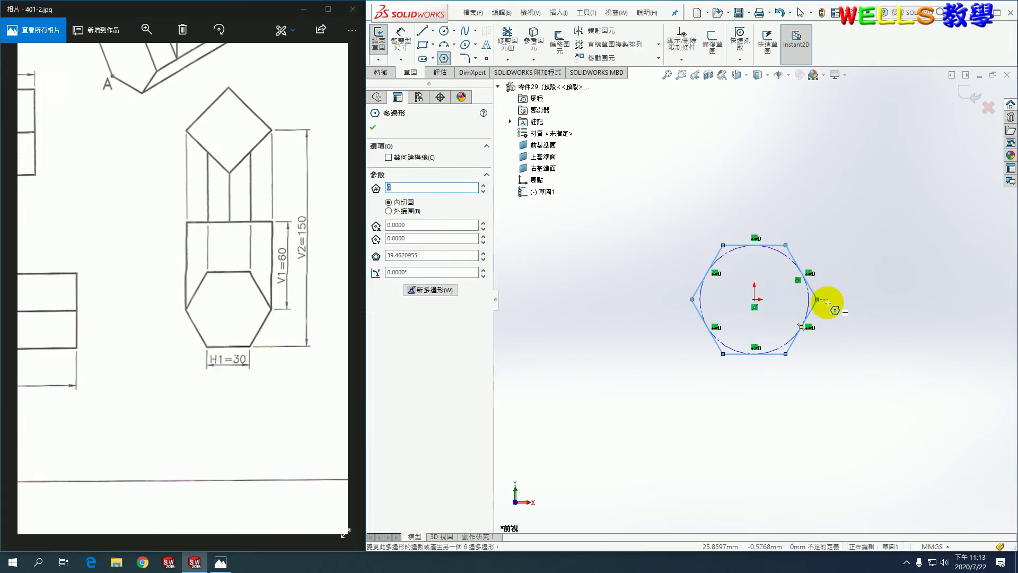
key("Escape")
Step: Make the hexagon's top edge horizontal and dimension its bottom edge 30 mm
left_click(777, 247)
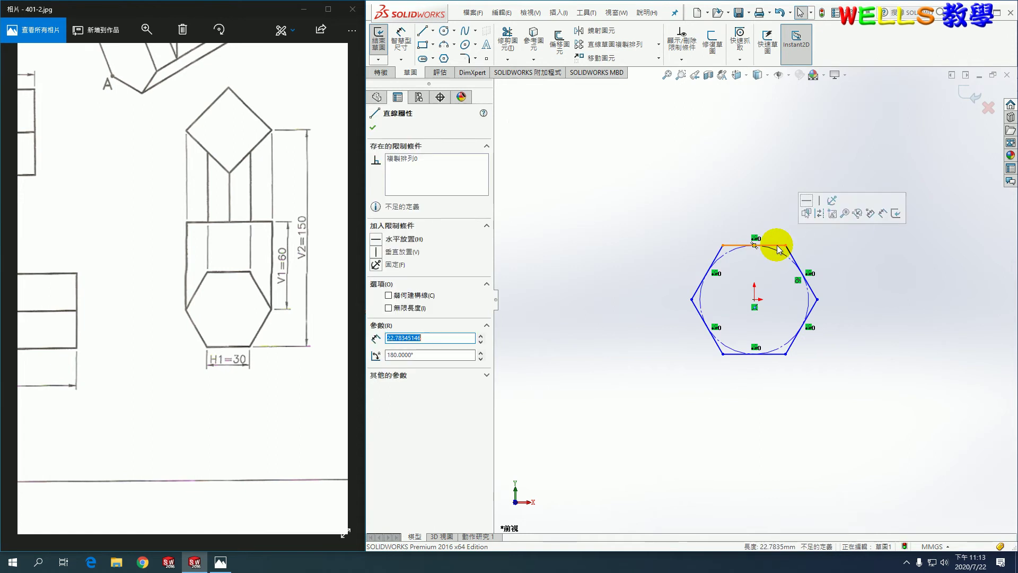
left_click(806, 200)
left_click(404, 39)
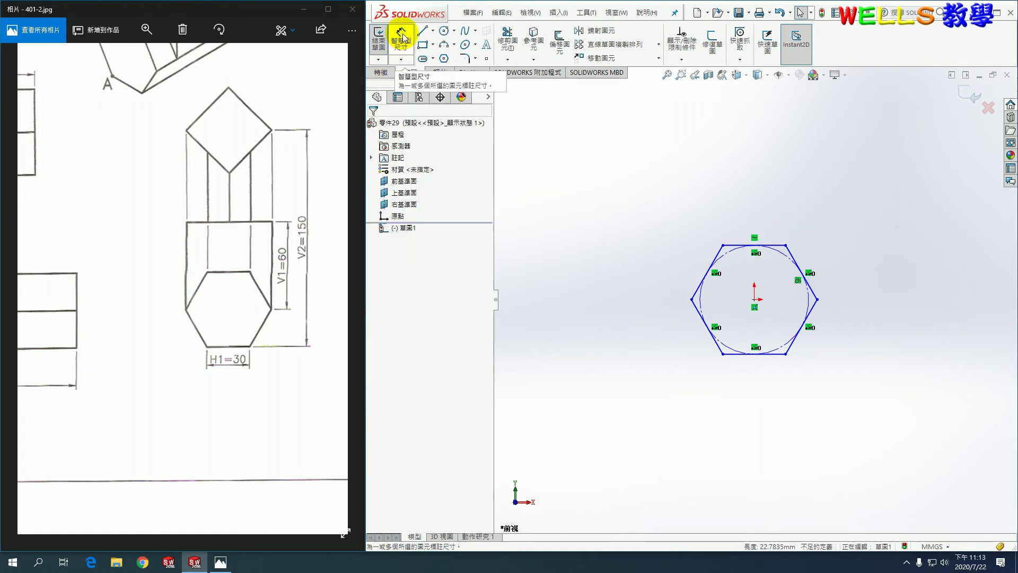
left_click(729, 359)
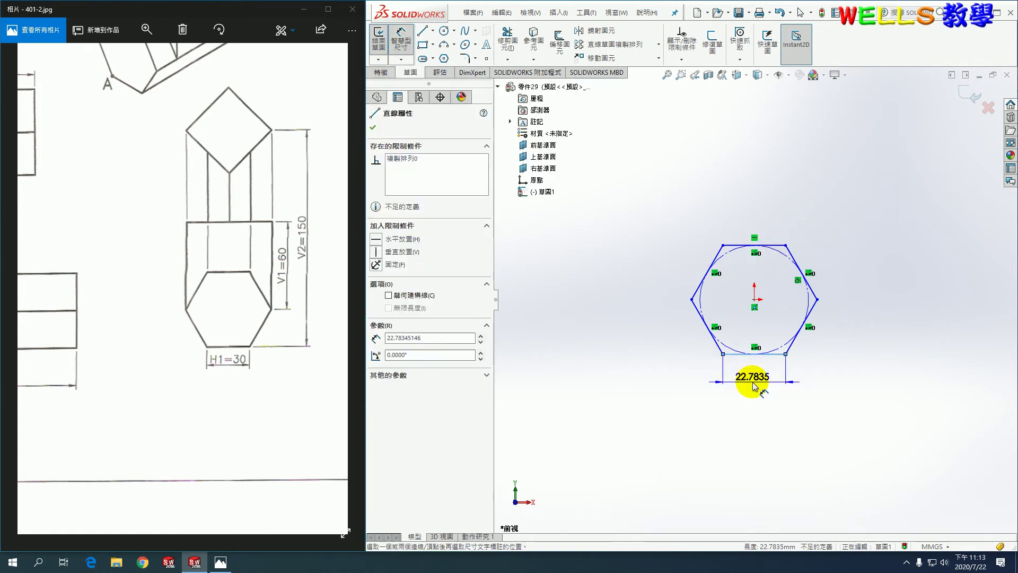
left_click(753, 378)
type("30")
key("Return")
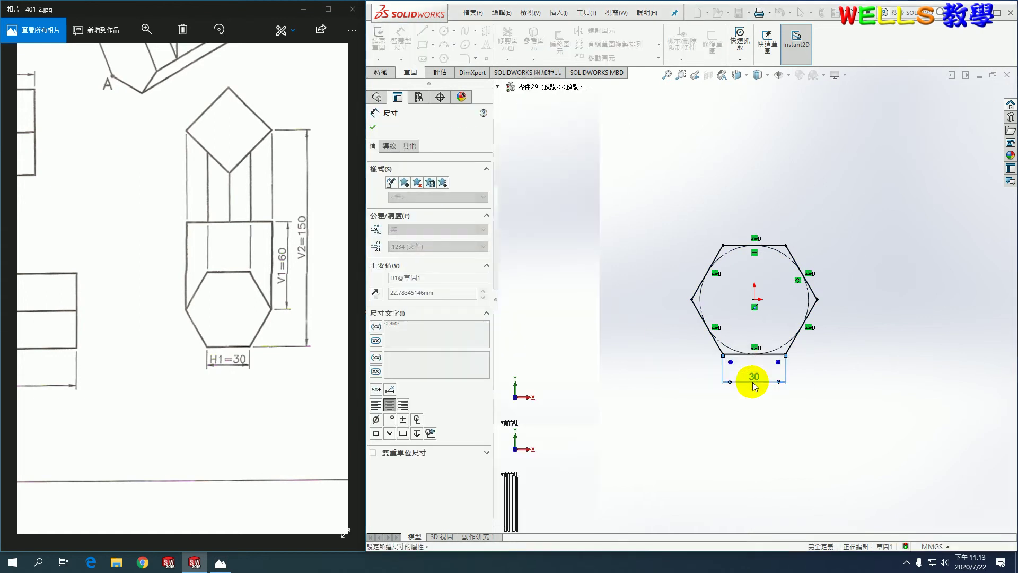
left_click(975, 100)
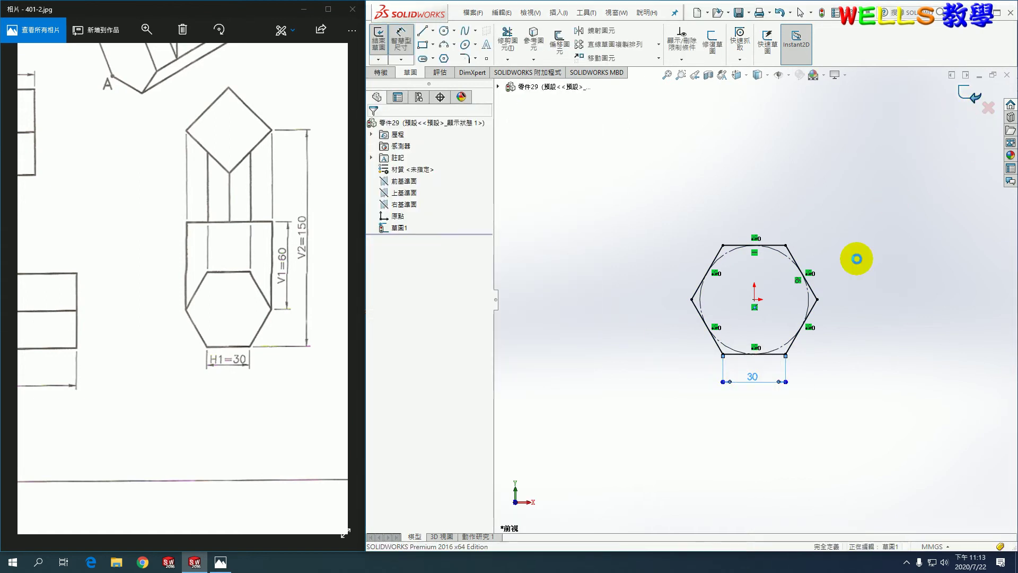
key("e")
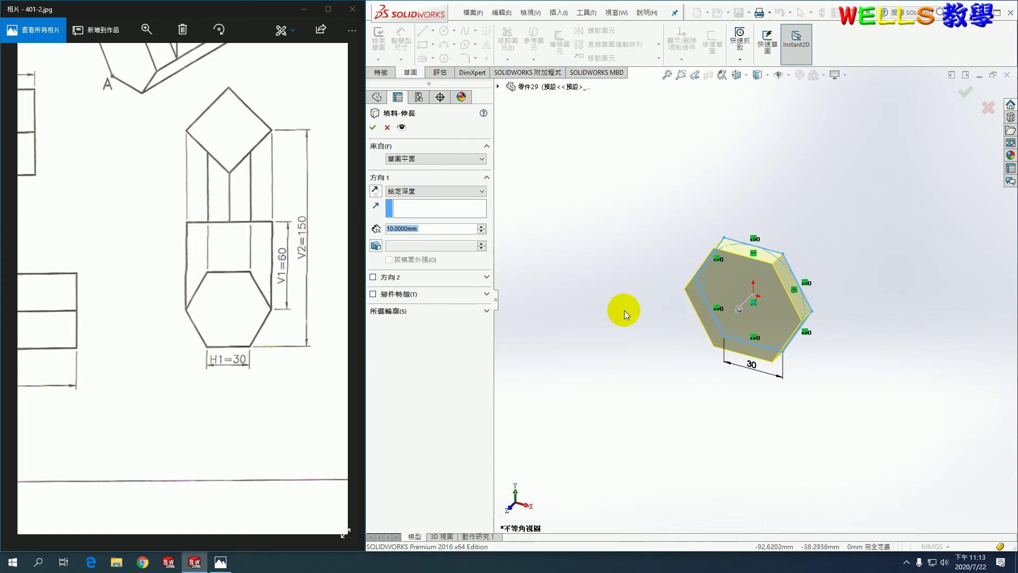
Step: Extrude the hexagon in the reversed direction to a 200 mm depth
left_click(375, 190)
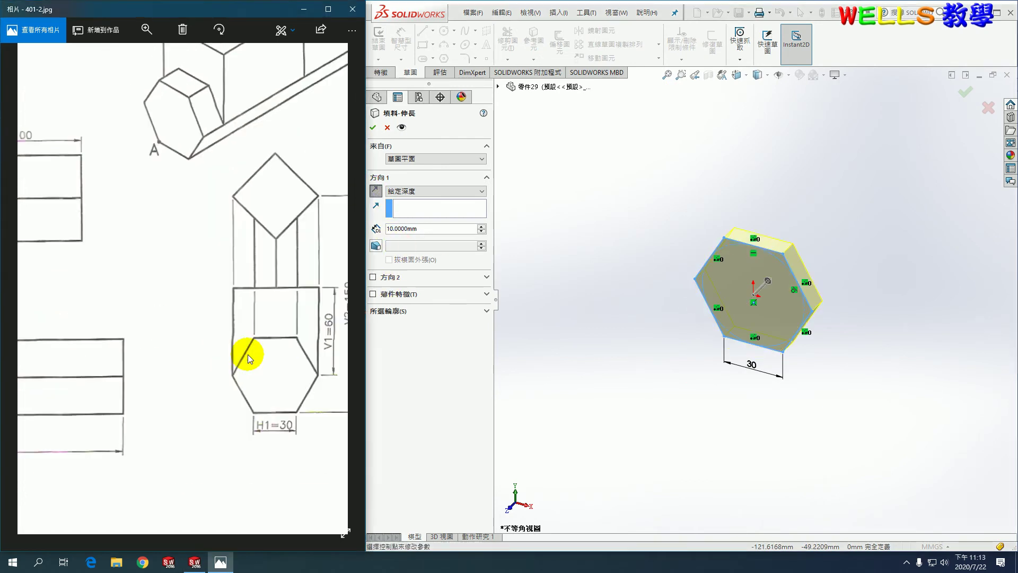
scroll(182, 302, "down", 2)
scroll(190, 260, "down", 1)
scroll(157, 388, "up", 1)
scroll(148, 402, "up", 1)
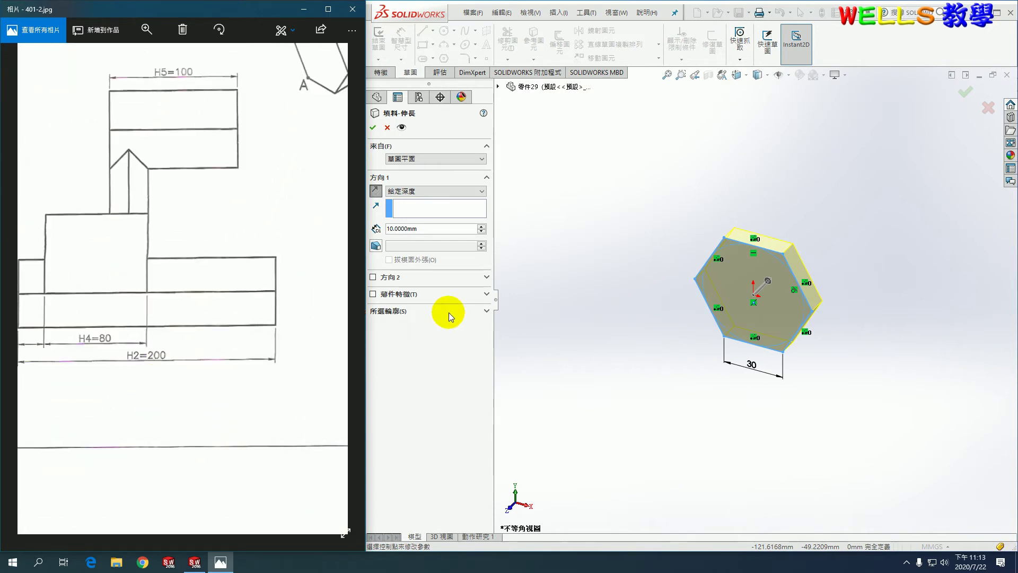
left_click(426, 236)
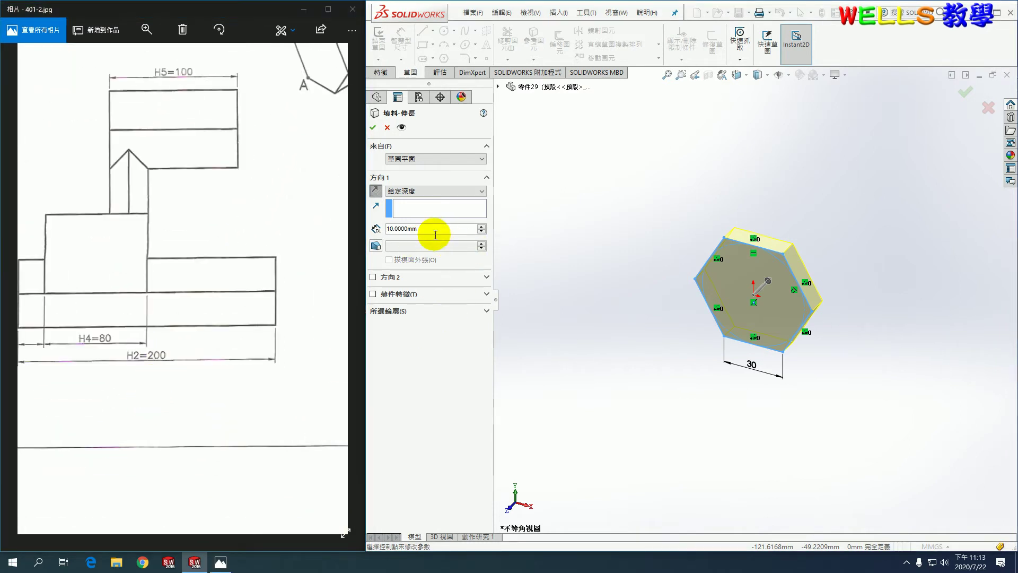
type("200")
key("Return")
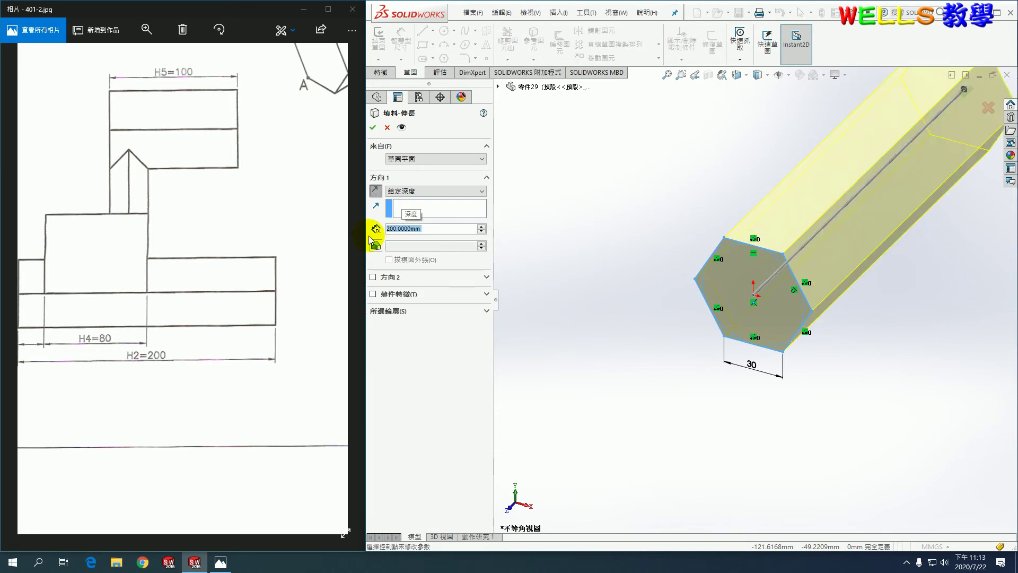
left_click(373, 127)
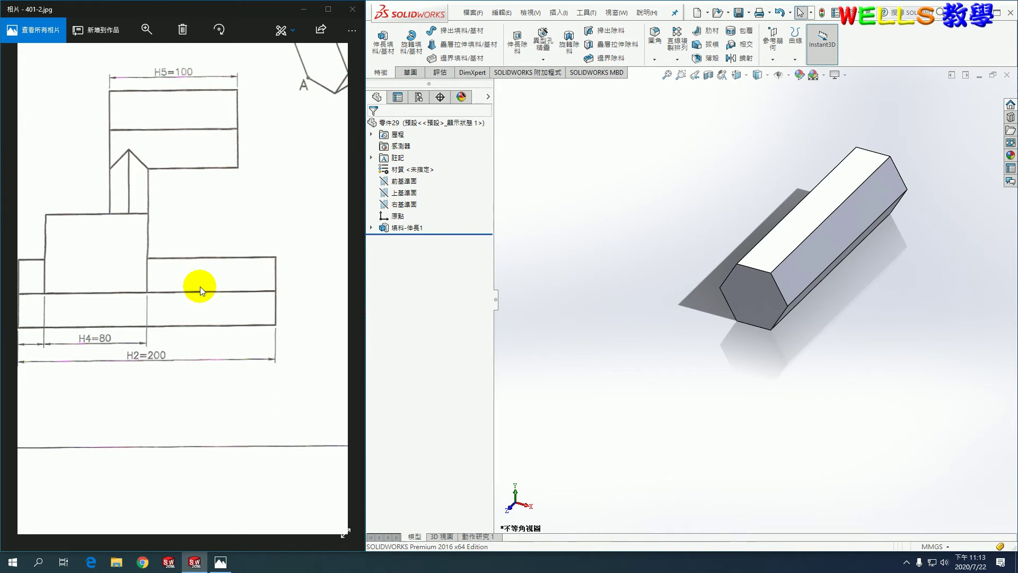
Step: Start a second extruded boss sketched on the Top Plane, checking the exam views
scroll(188, 282, "left", 3)
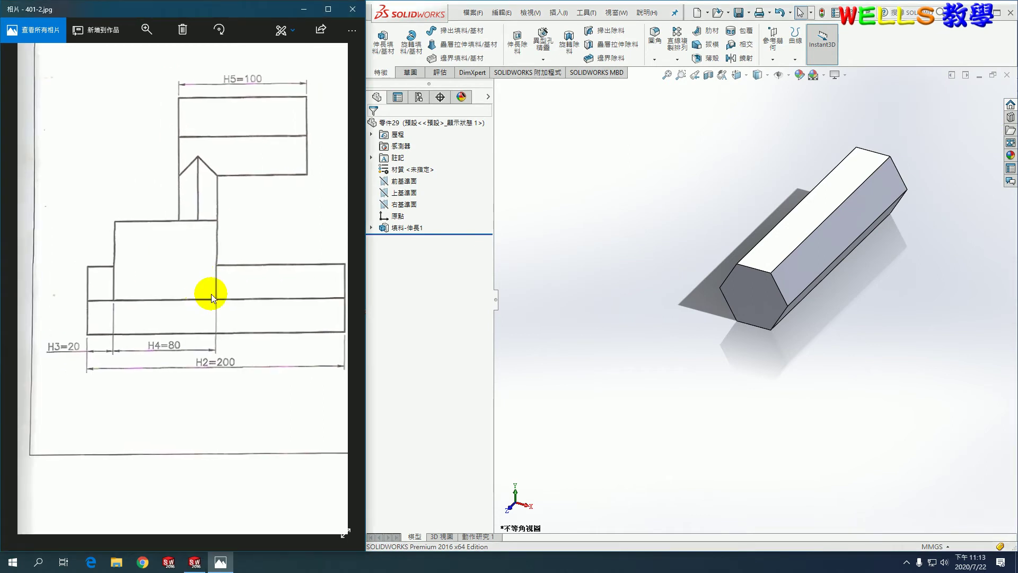
left_click(387, 46)
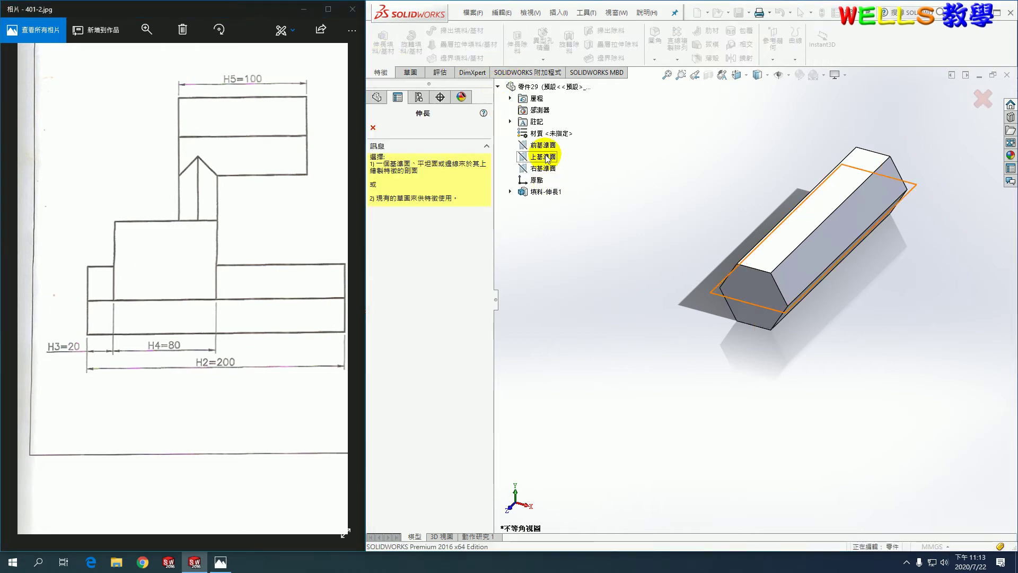
left_click(546, 157)
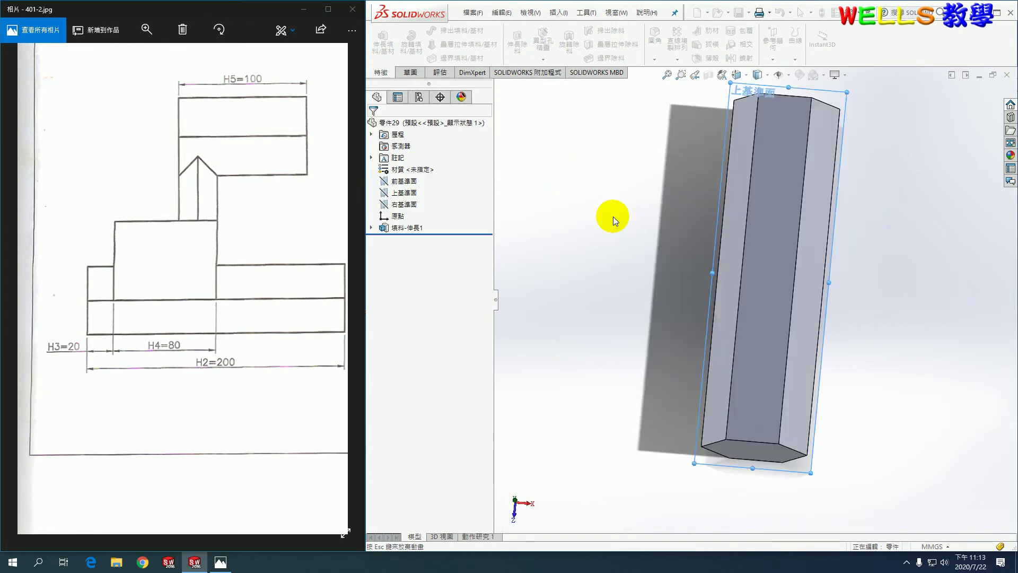
left_click_drag(300, 158, 236, 175)
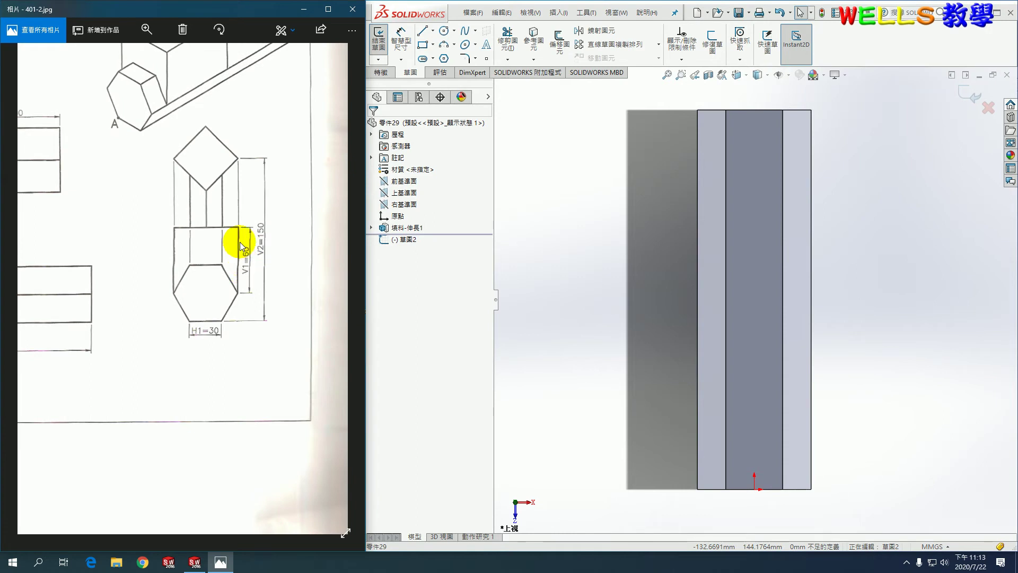
scroll(249, 268, "up", 2)
left_click_drag(164, 240, 235, 269)
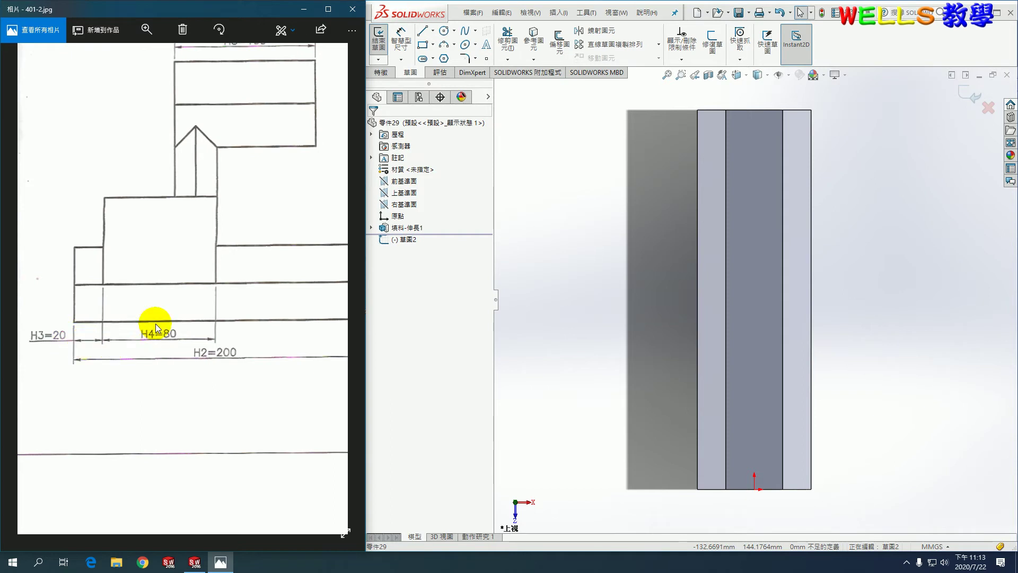
left_click_drag(167, 249, 125, 273)
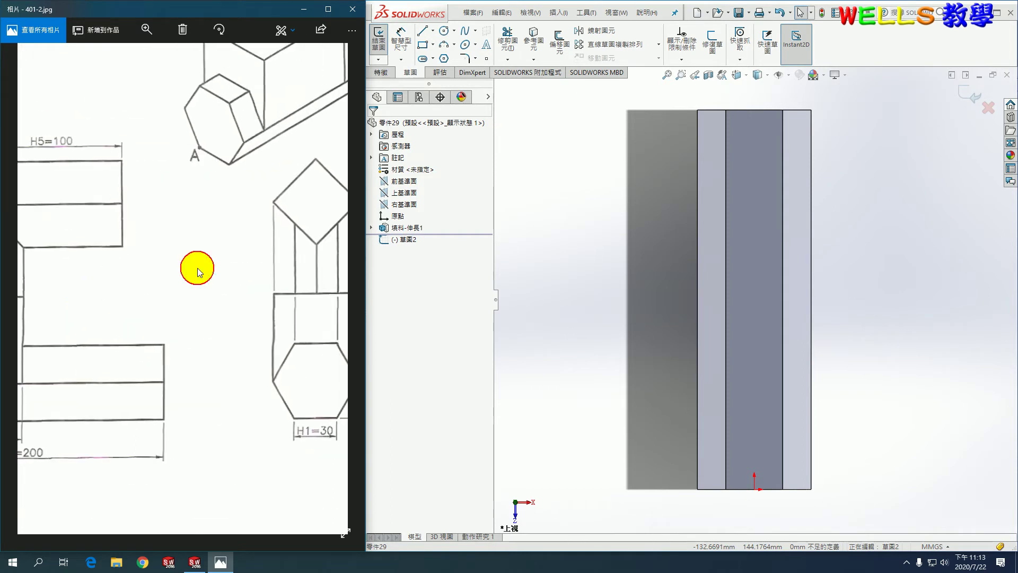
left_click(589, 231)
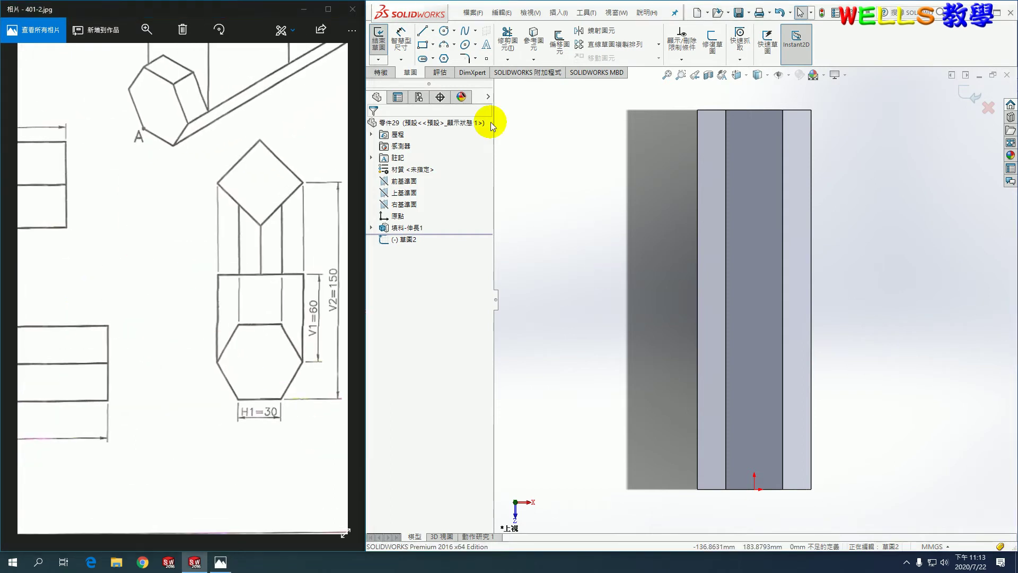
Step: Draw a rectangle across the hexagonal bar
left_click(423, 44)
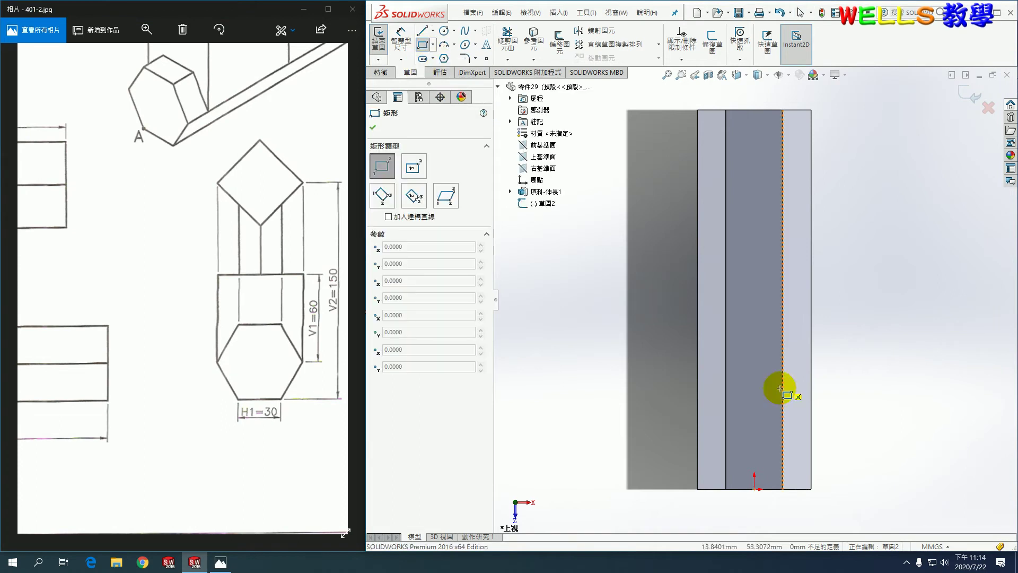
left_click(698, 445)
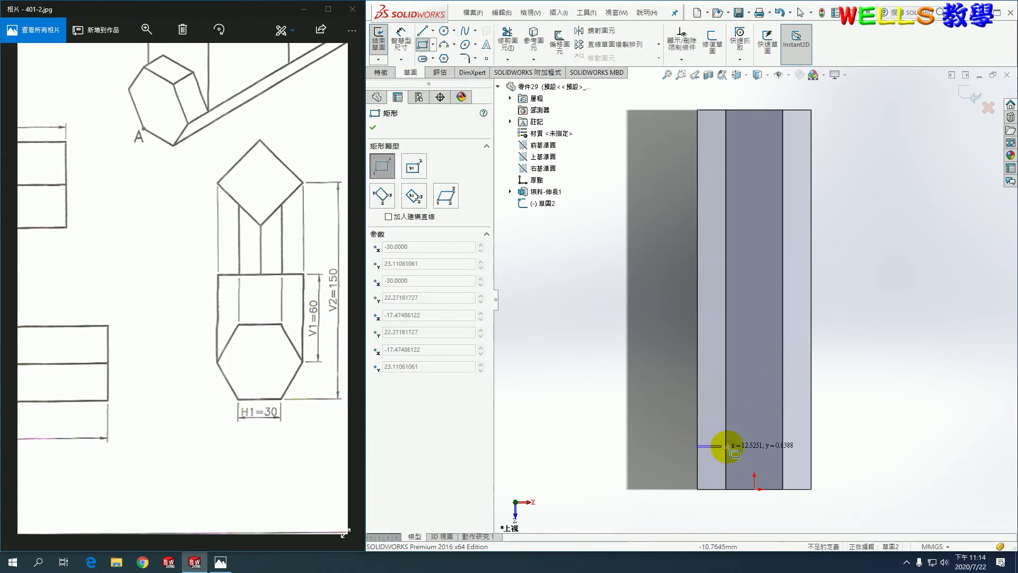
left_click(811, 343)
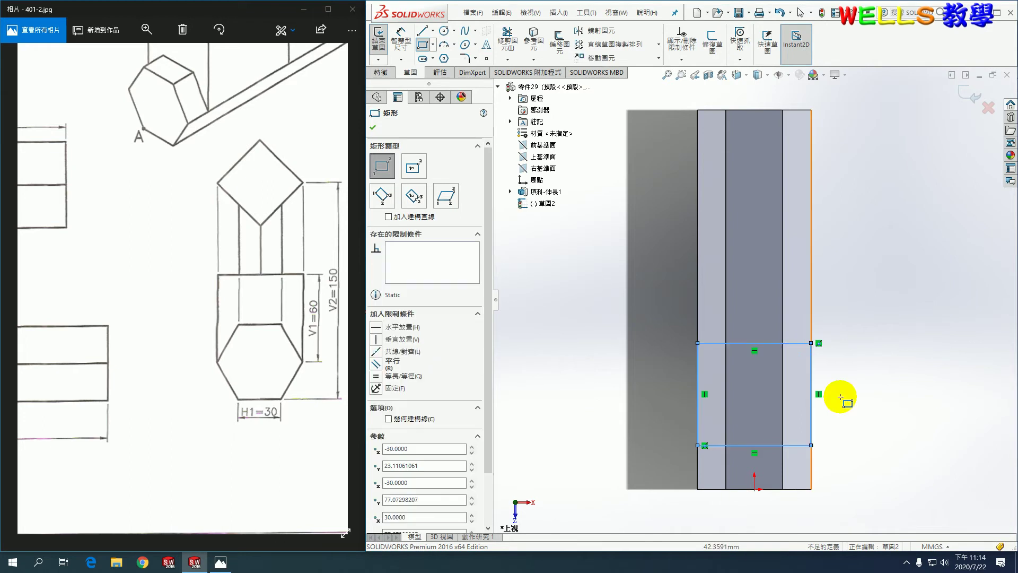
left_click(423, 47)
mouse_move(141, 352)
left_mouse_down()
mouse_move(202, 307)
mouse_move(151, 293)
mouse_move(261, 272)
left_mouse_up()
Step: Dimension the rectangle 20 mm from the bar's end and 80 mm long
left_click(796, 450)
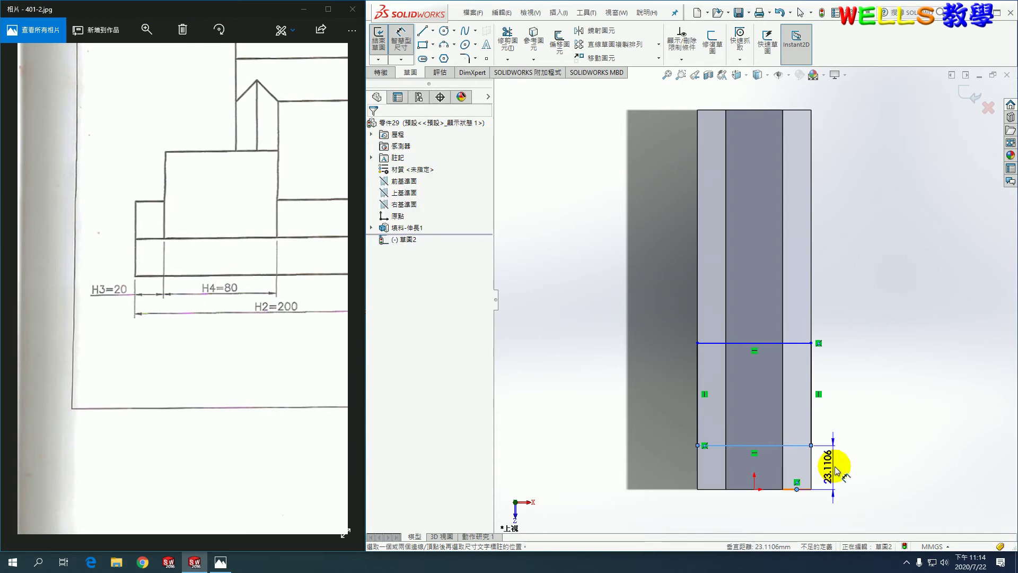
left_click(836, 469)
type("20")
key("Return")
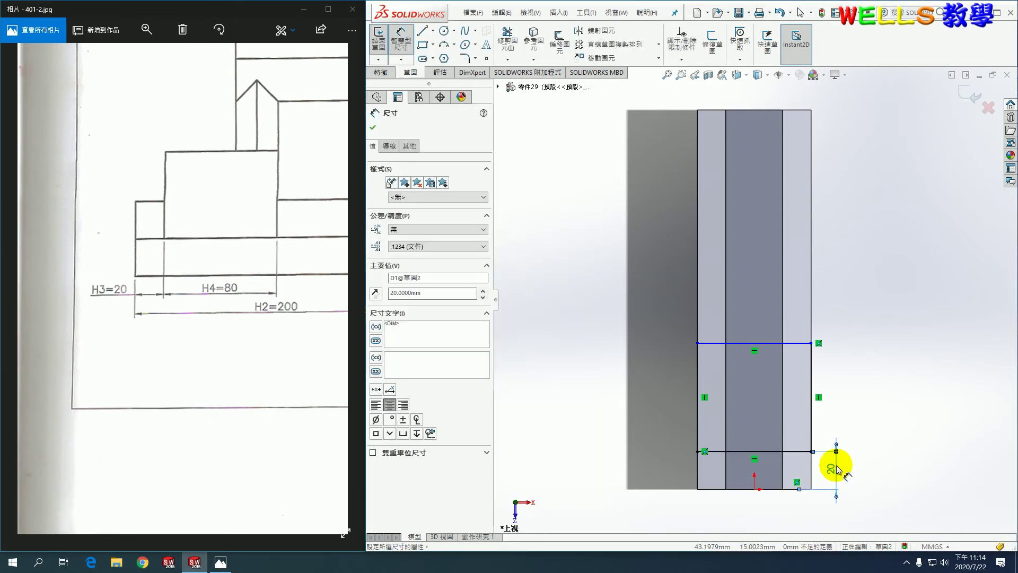
left_click(817, 385)
left_click(856, 391)
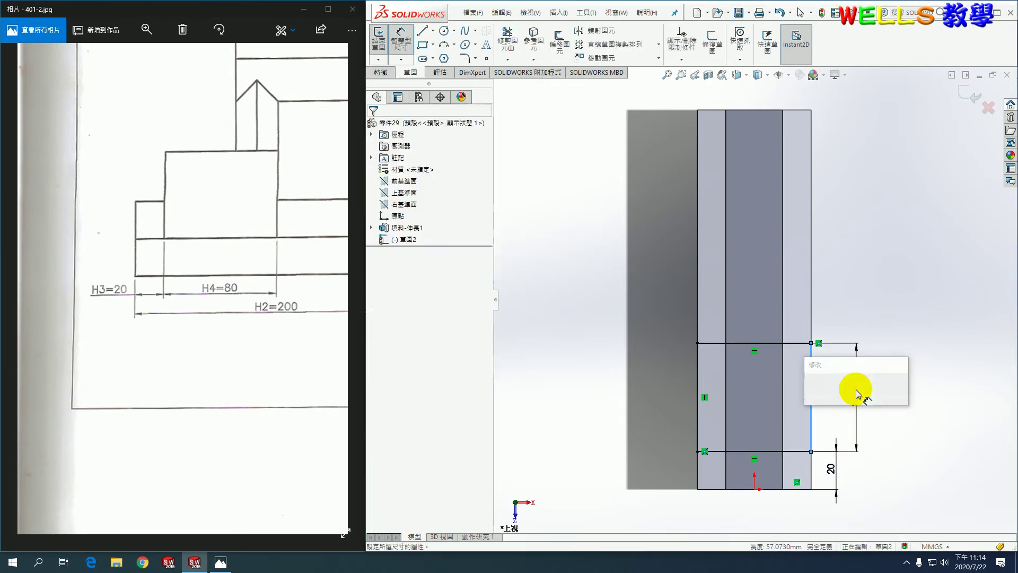
type("80")
key("Return")
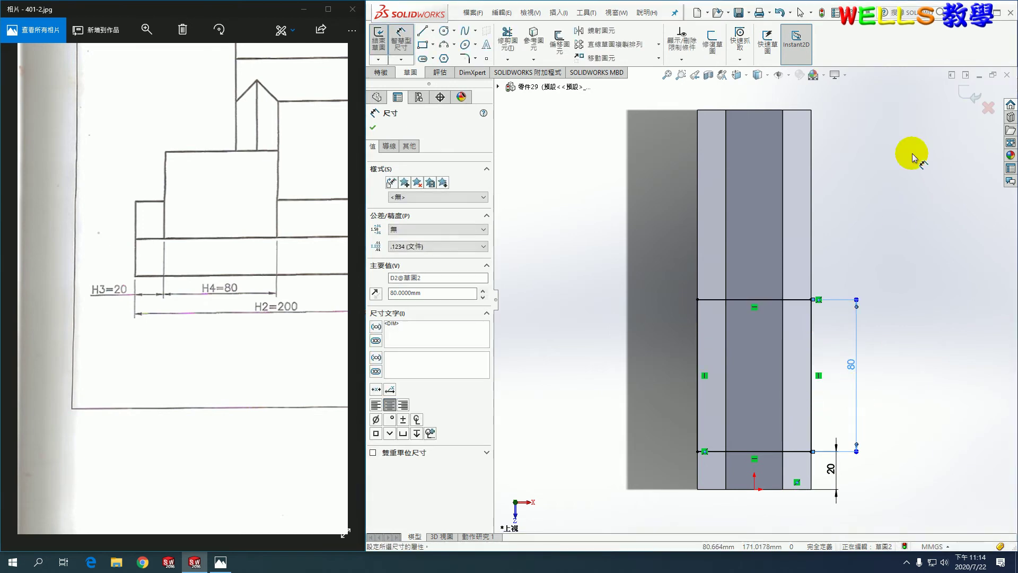
left_click(970, 100)
left_click_drag(267, 255, 171, 249)
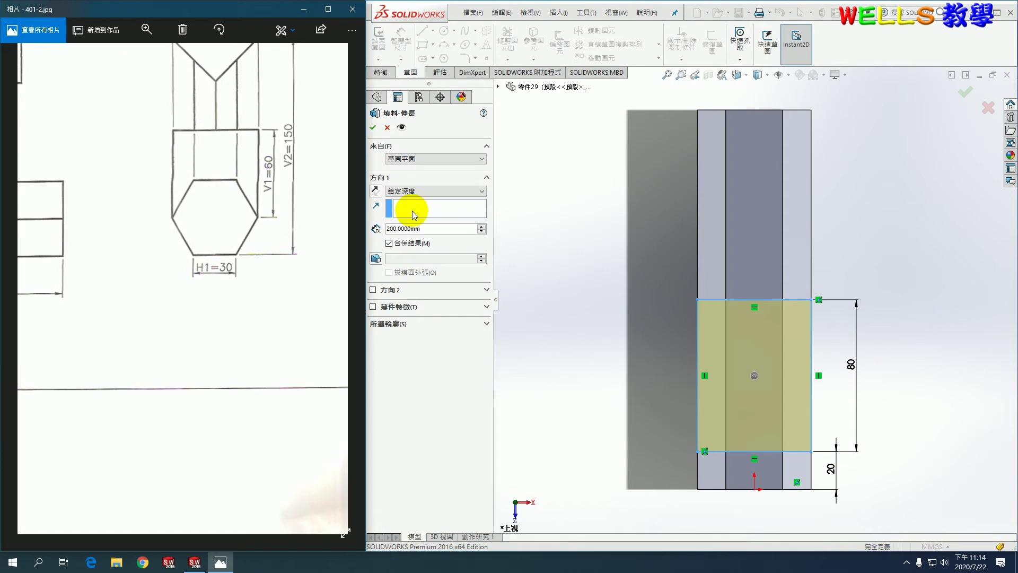
Step: Extrude the rectangle 60 mm into a block and view the part isometrically
left_click(429, 230)
type("60")
key("Return")
left_click(373, 127)
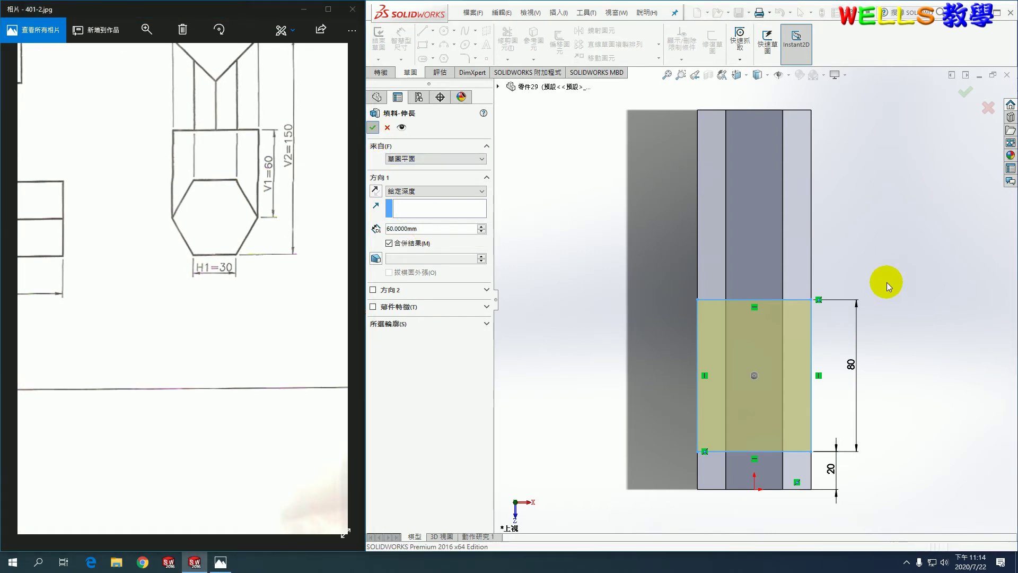
key("ctrl+7")
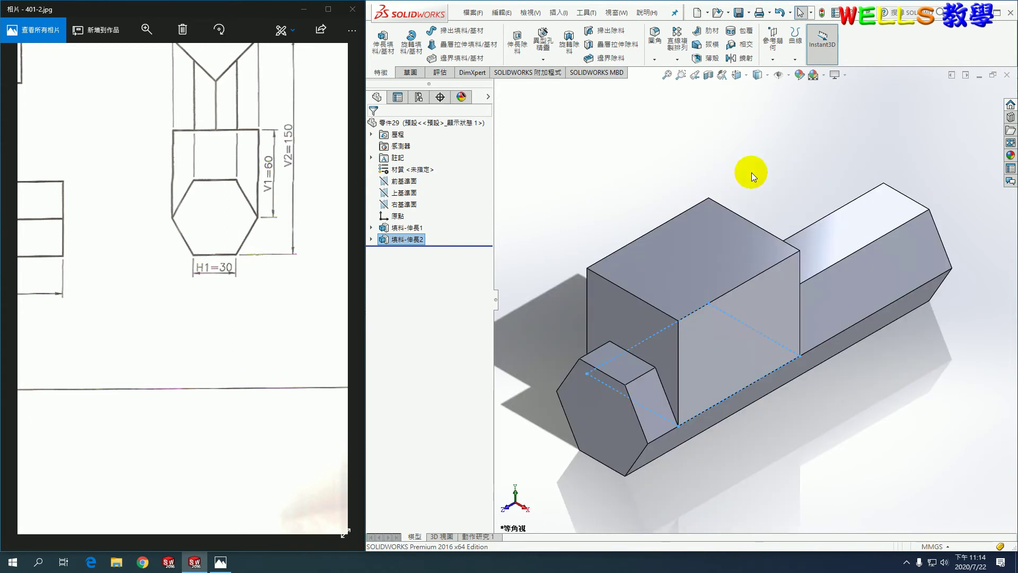
left_click_drag(207, 321, 240, 370)
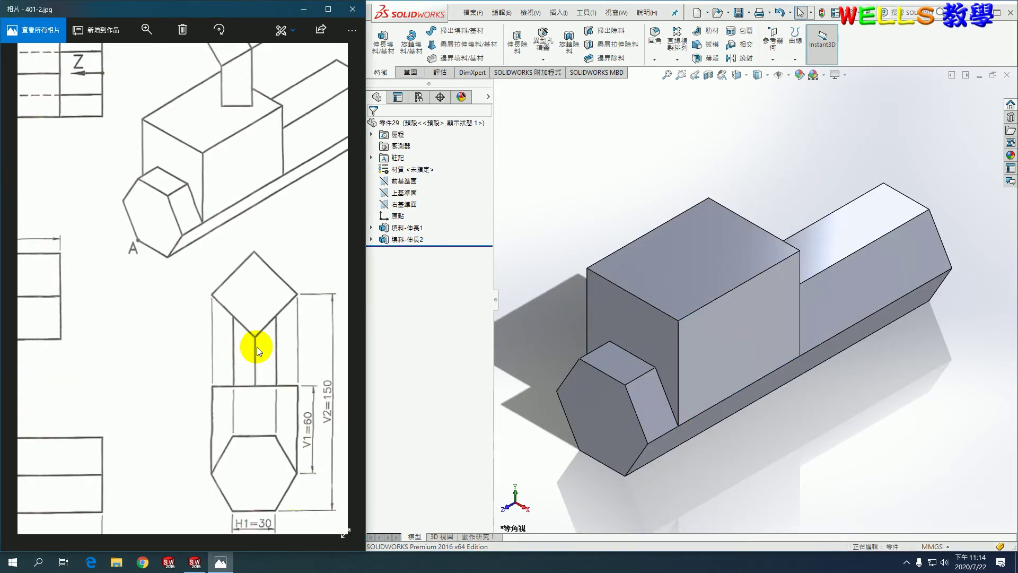
left_click_drag(216, 307, 165, 253)
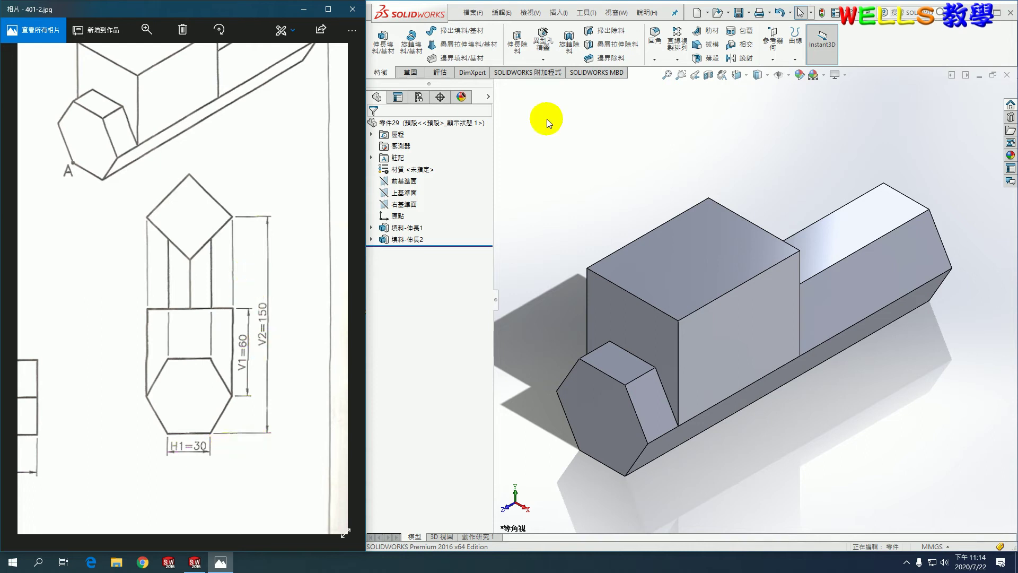
left_click(590, 128)
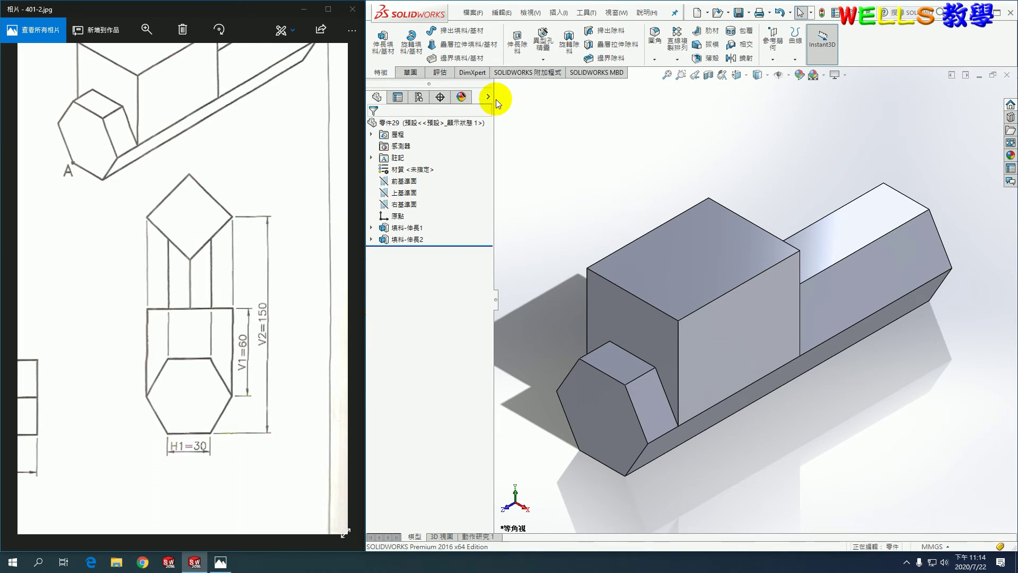
Step: Open a new sketch on the block's top face and view it Normal To
left_click(383, 41)
mouse_move(764, 359)
middle_mouse_down()
mouse_move(775, 220)
mouse_move(741, 316)
middle_mouse_up()
left_click(741, 317)
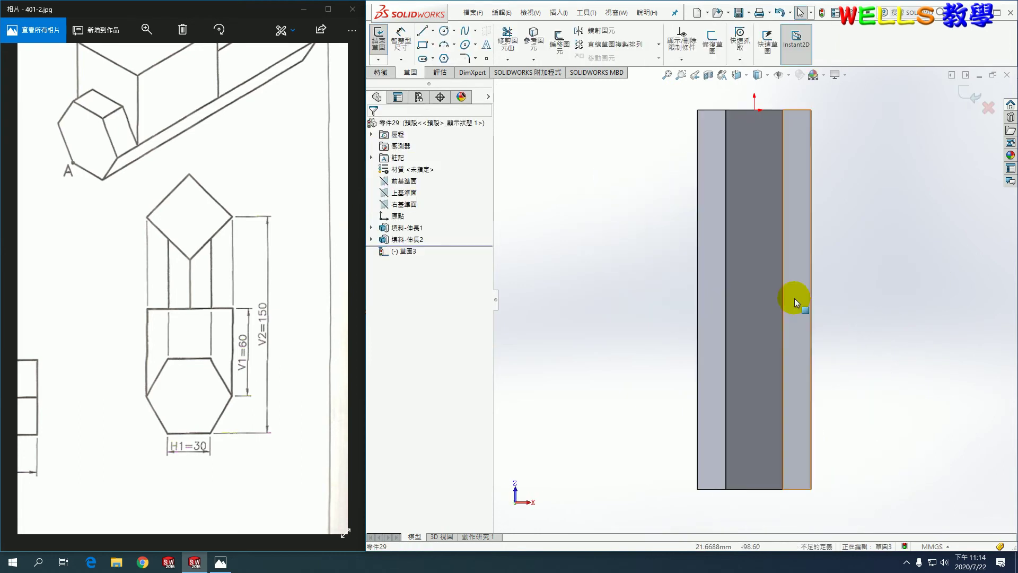
right_click(403, 256)
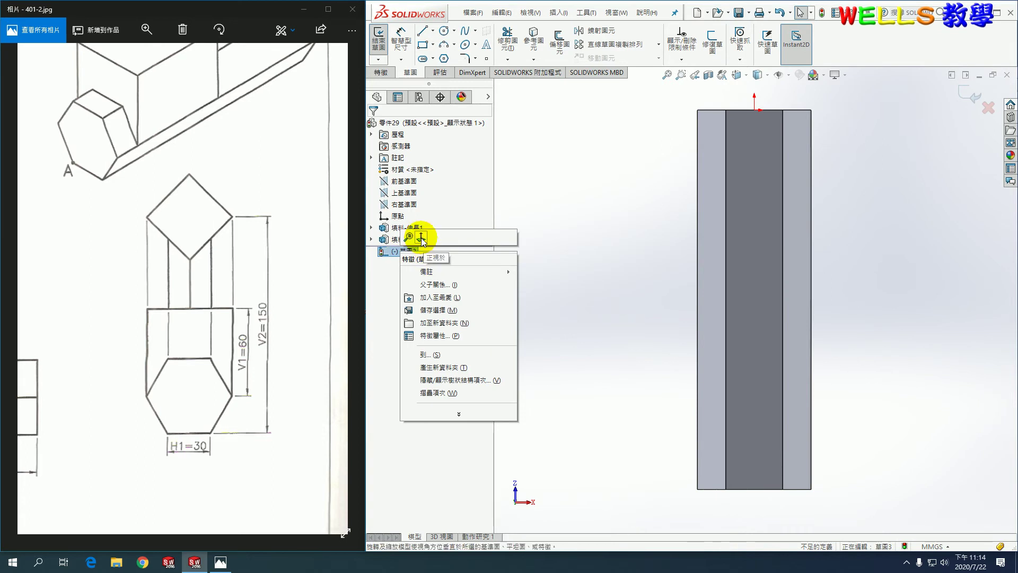
left_click(422, 241)
right_click(411, 257)
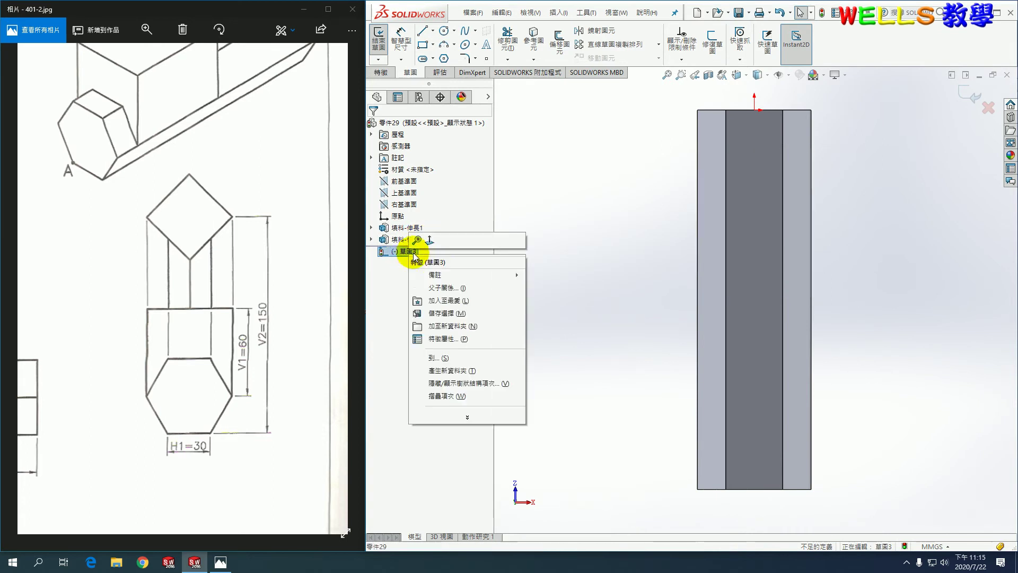
left_click(429, 241)
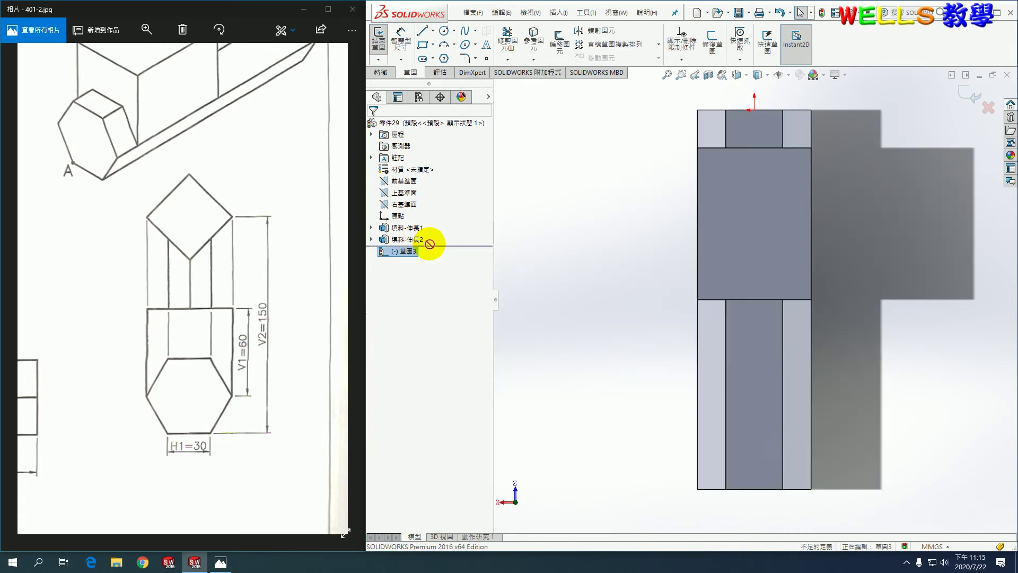
left_click_drag(212, 253, 224, 349)
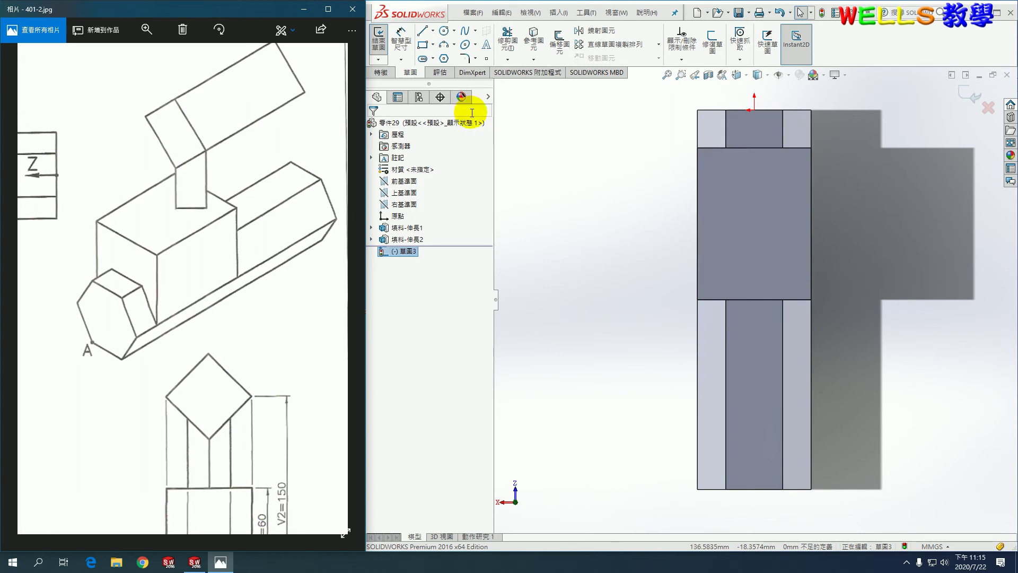
Step: Draw two vertical construction lines spanning the block's top face
left_click(422, 30)
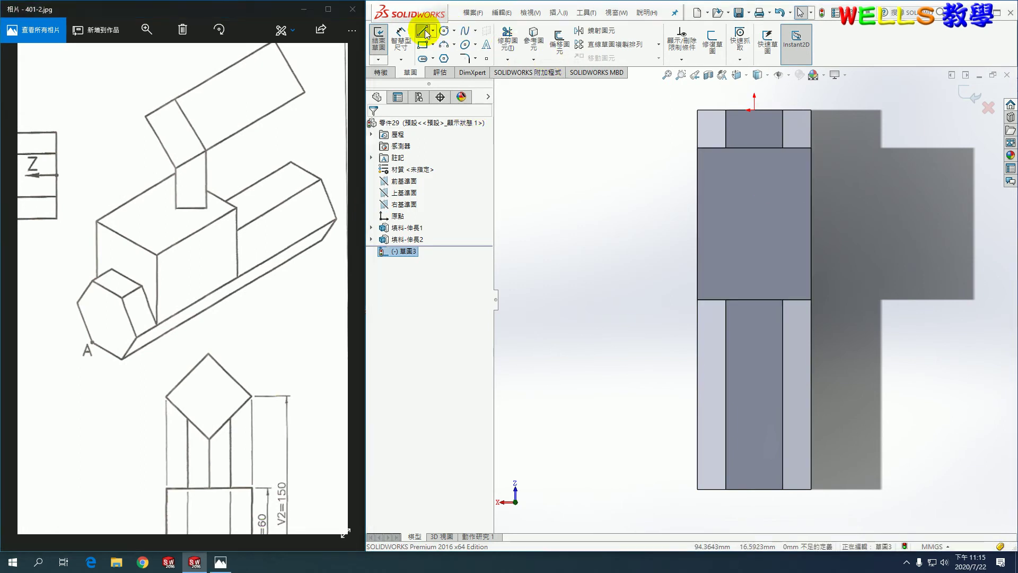
left_click(416, 252)
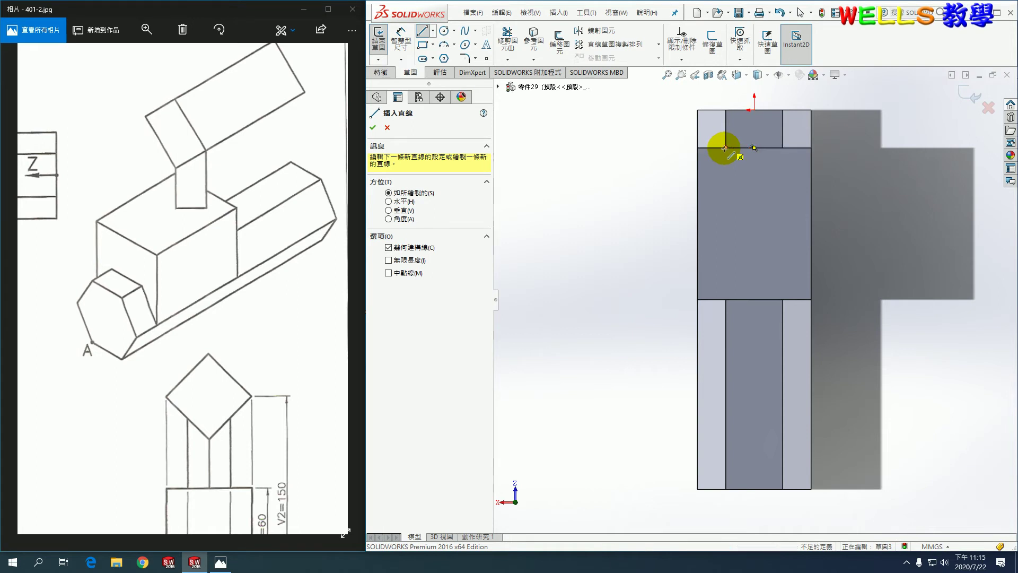
left_click(725, 148)
left_click(726, 299)
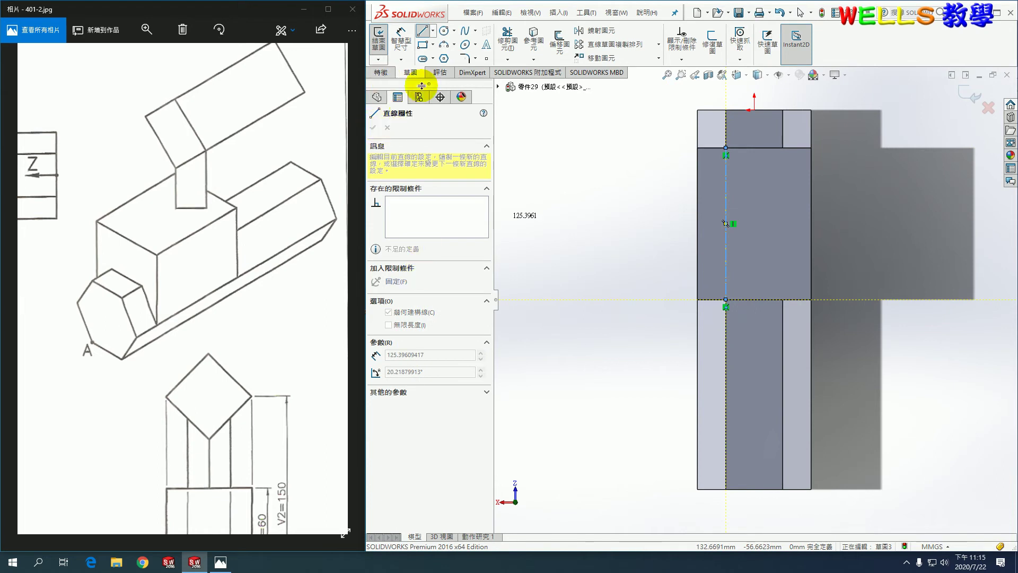
left_click(423, 34)
left_click(406, 247)
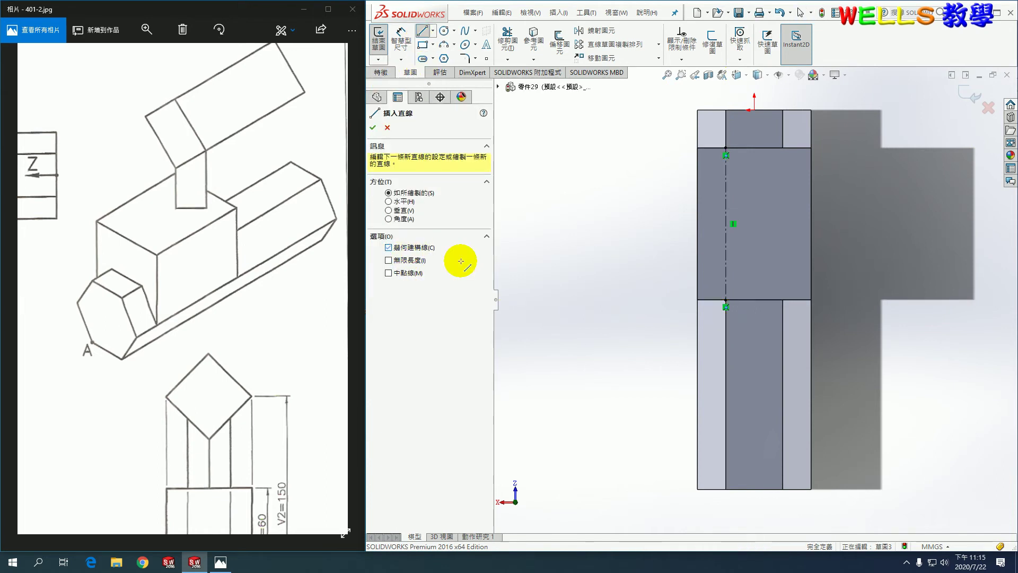
left_click(783, 148)
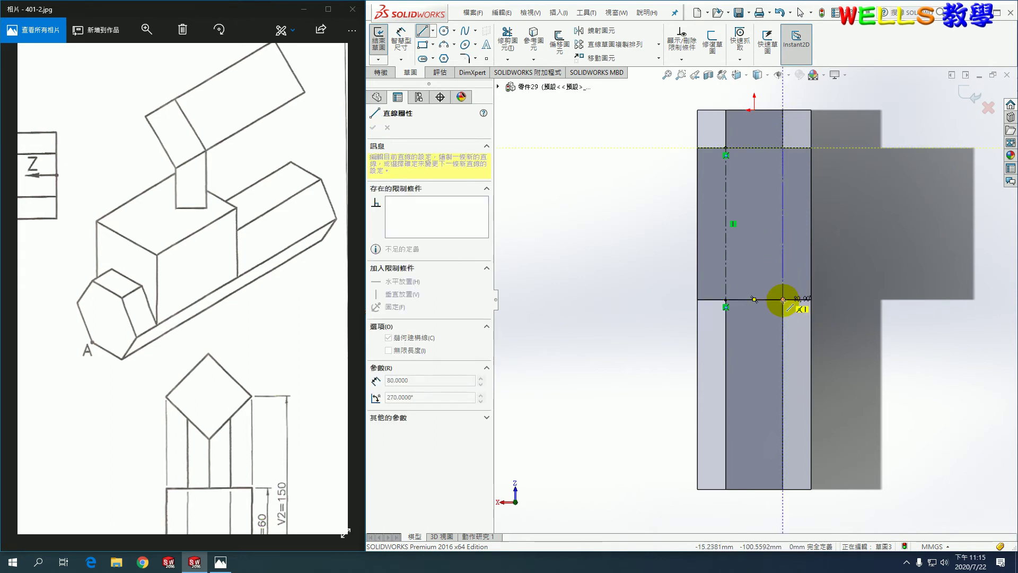
left_click(783, 300)
key("Escape")
mouse_move(242, 239)
left_mouse_down()
mouse_move(256, 238)
mouse_move(254, 265)
left_mouse_up()
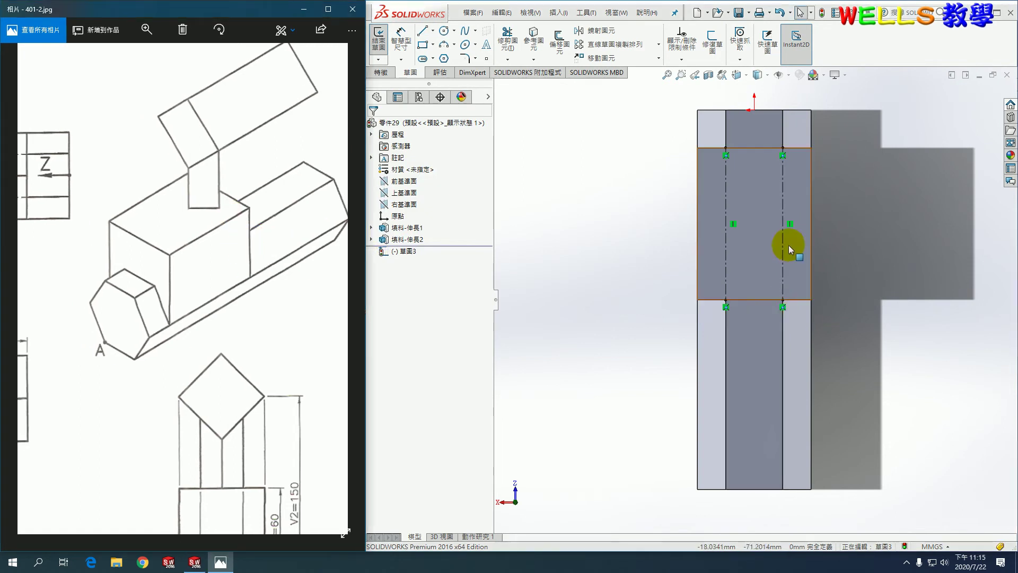
Step: Draw a 100 mm vertical line down the block's middle and make it construction geometry
left_click(429, 32)
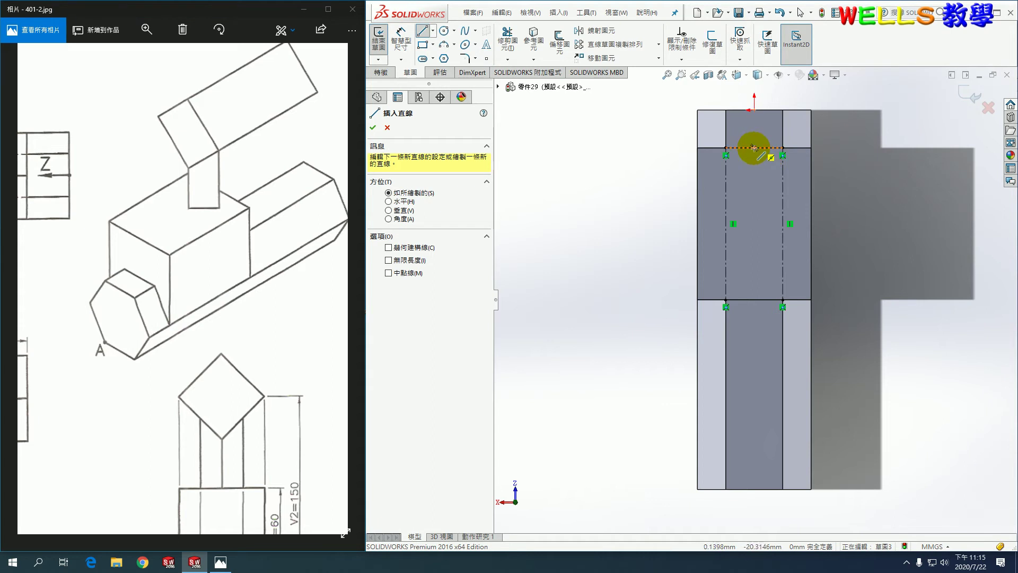
left_click_drag(754, 110, 754, 299)
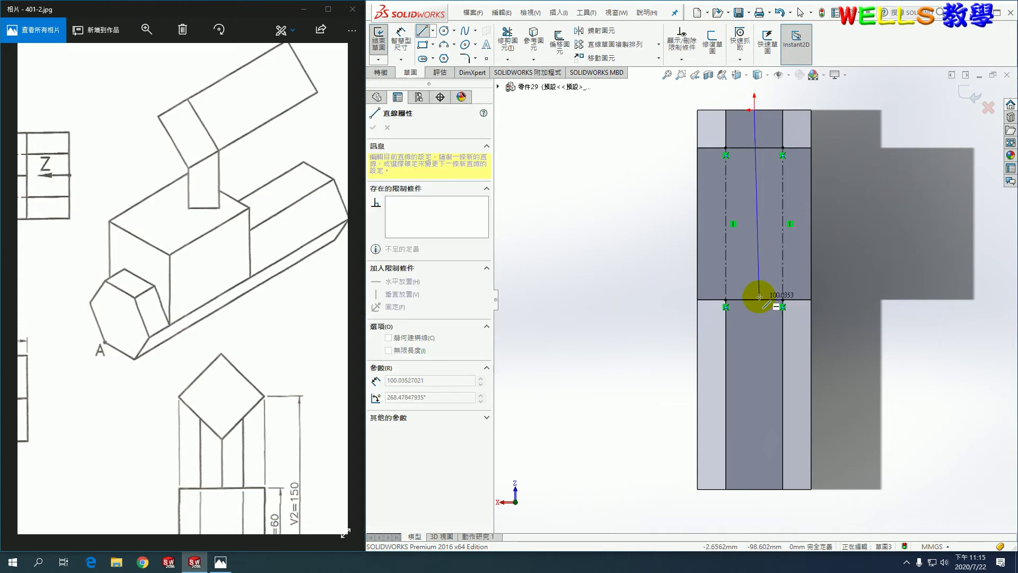
key("Escape")
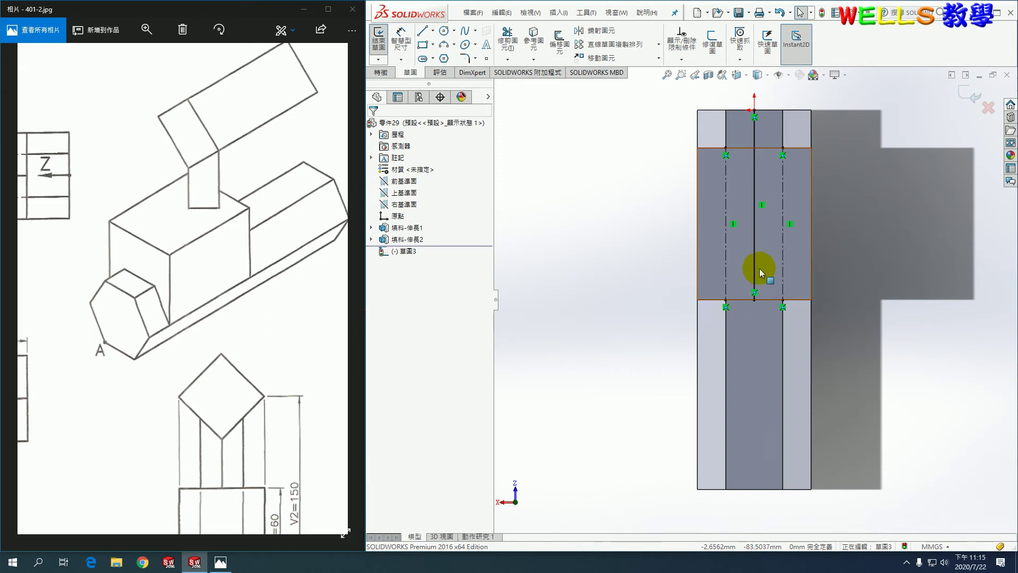
left_click(755, 263)
right_click(755, 265)
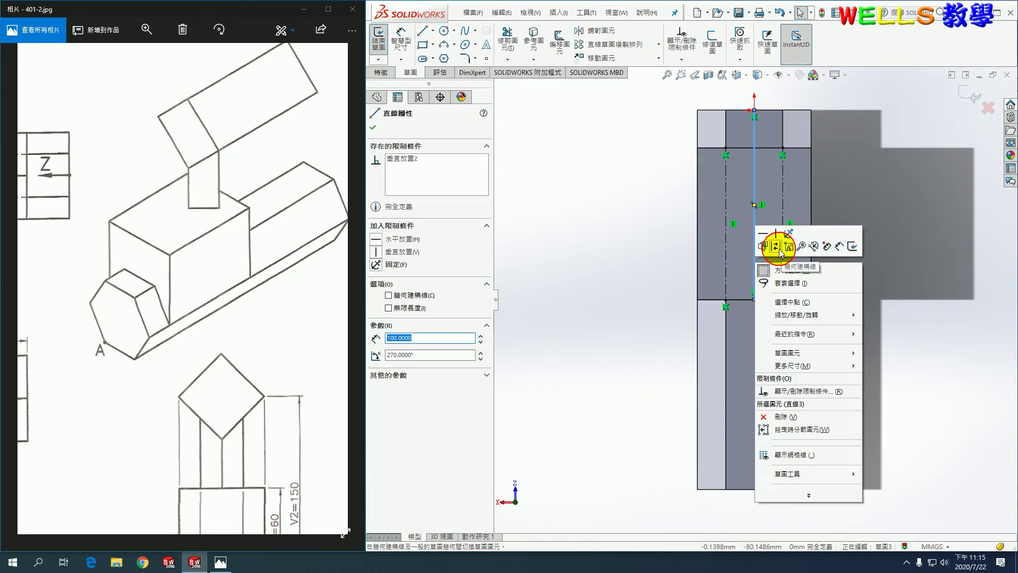
left_click(777, 241)
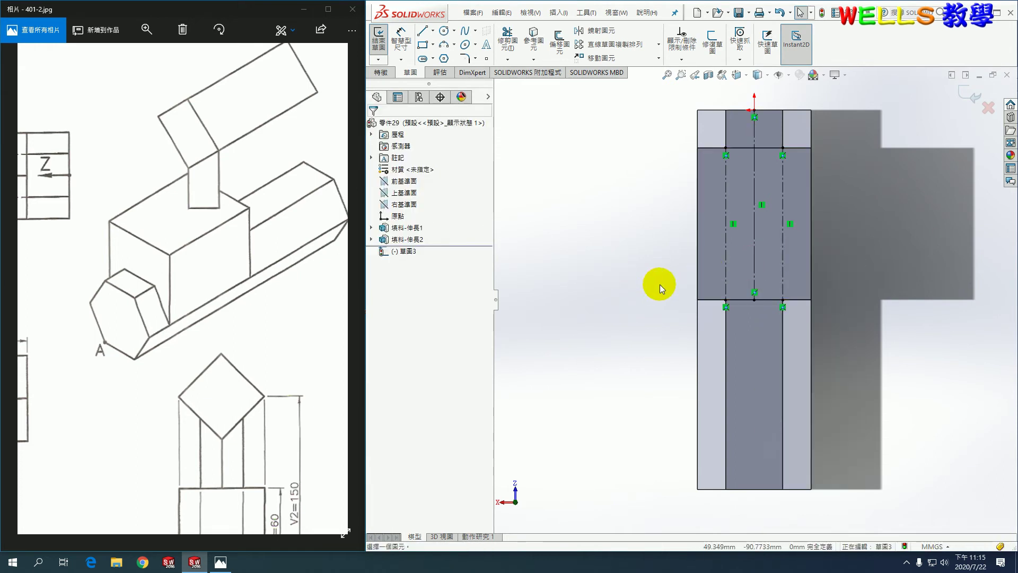
scroll(249, 264, "down", 2)
Step: Draw a 4-sided polygon diamond centred on the block's middle centreline
scroll(240, 278, "left", 5)
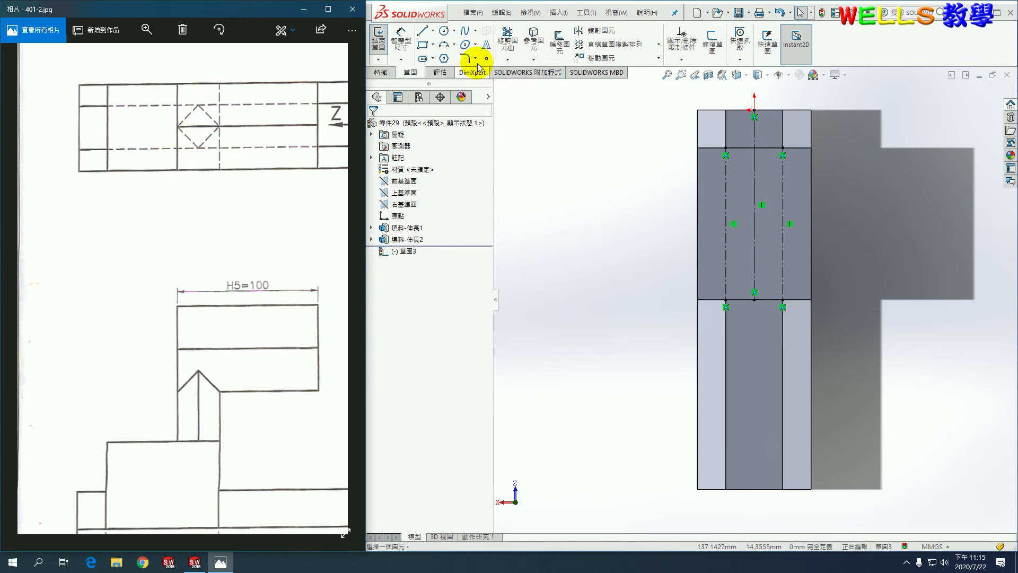
left_click(444, 58)
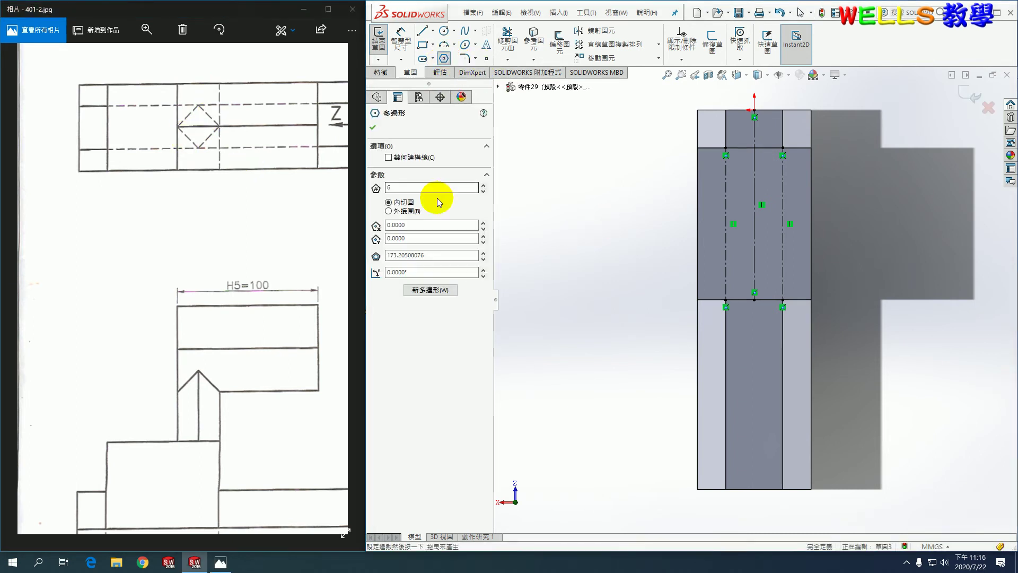
double_click(396, 186)
type("4")
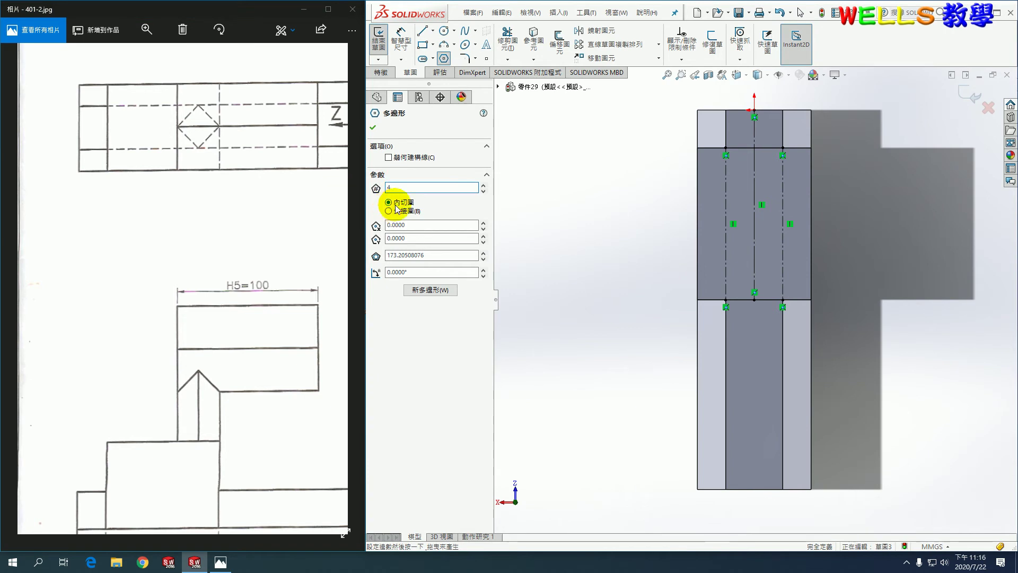
left_click(754, 260)
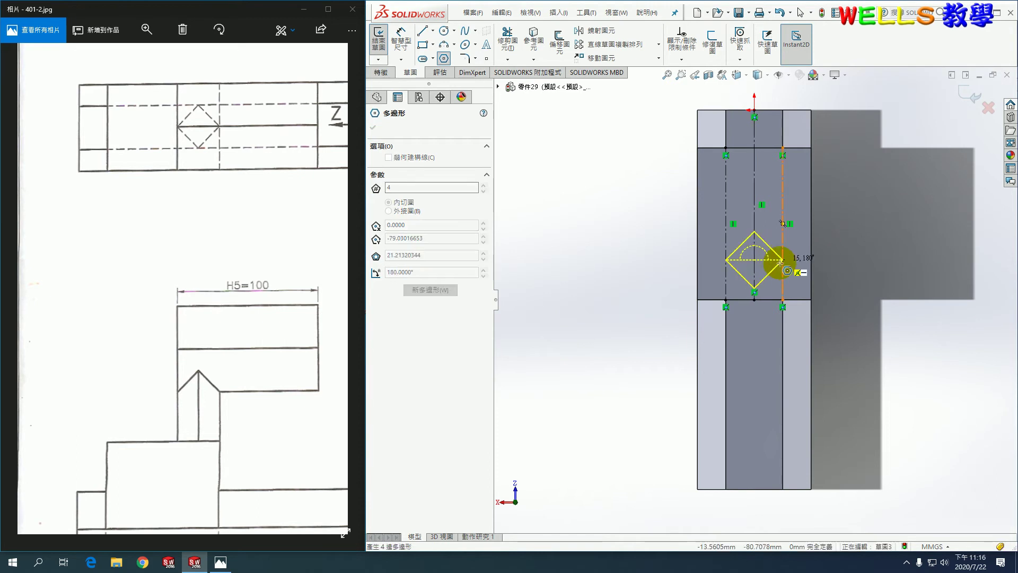
left_click(782, 260)
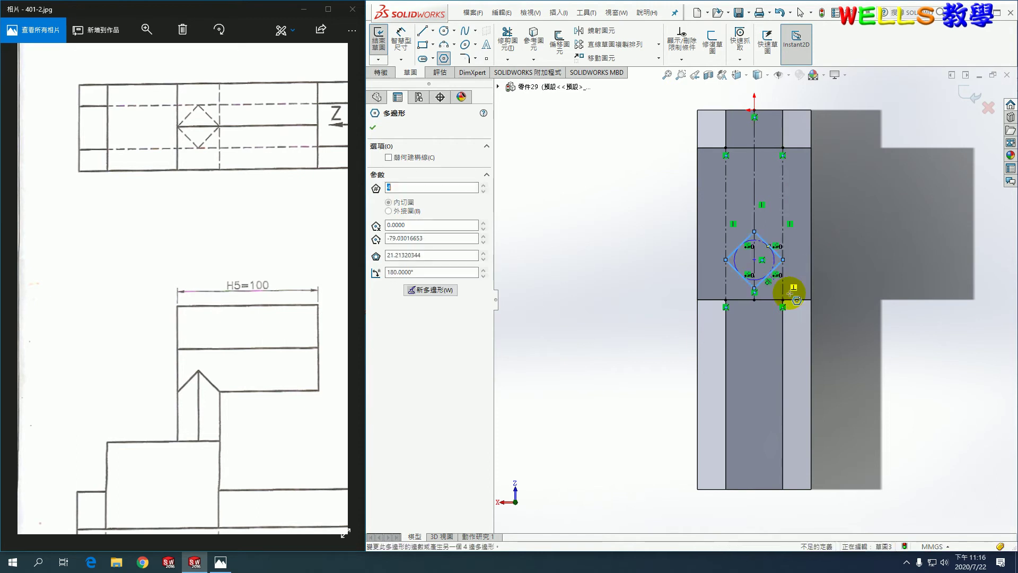
key("Escape")
scroll(794, 266, "down", 3)
scroll(780, 269, "down", 3)
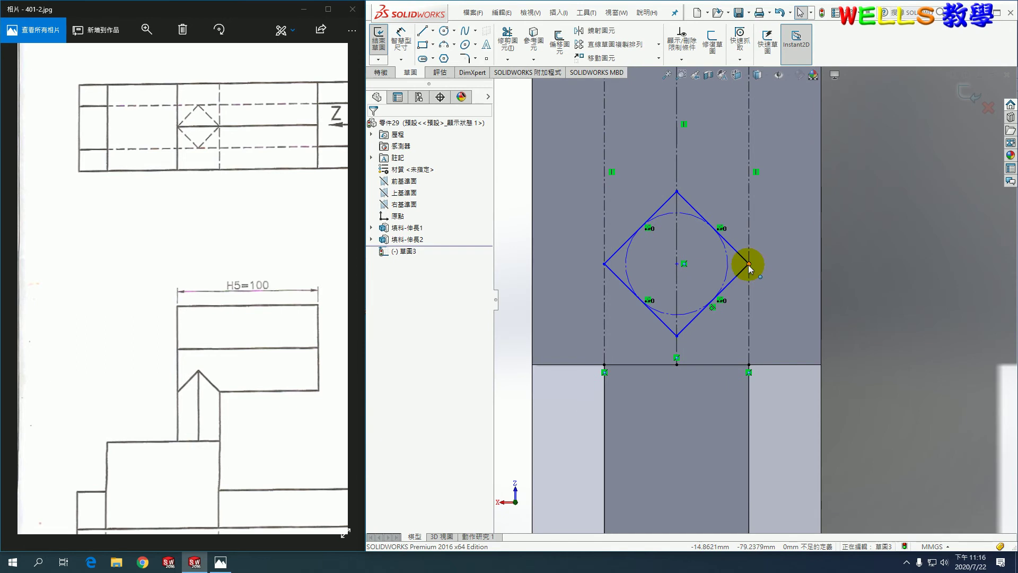
Step: Constrain the diamond: right corner on a centreline, bottom corner on the block edge, centre-right horizontal
left_click(749, 263)
left_click(750, 253, "ctrl")
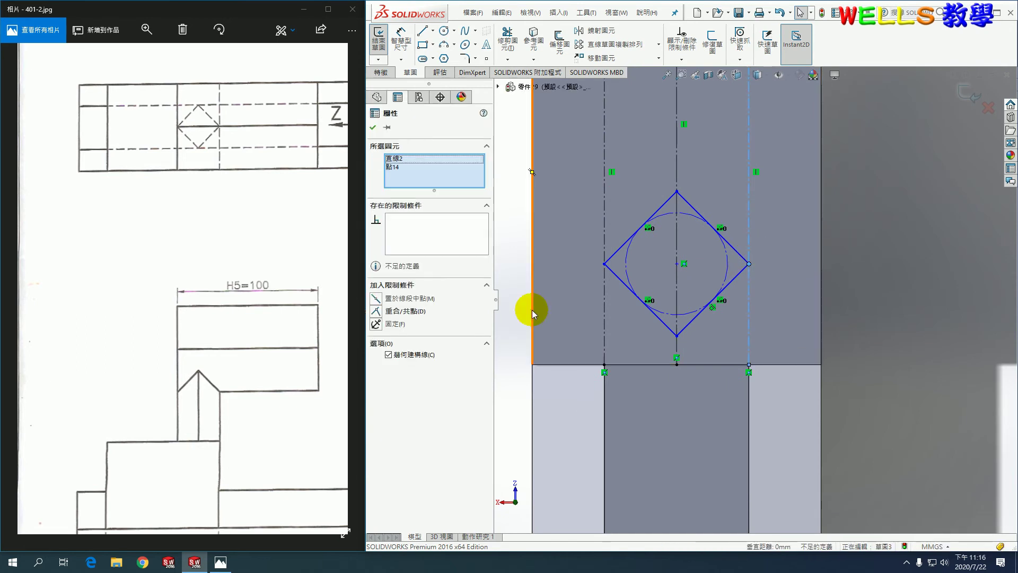
left_click(376, 311)
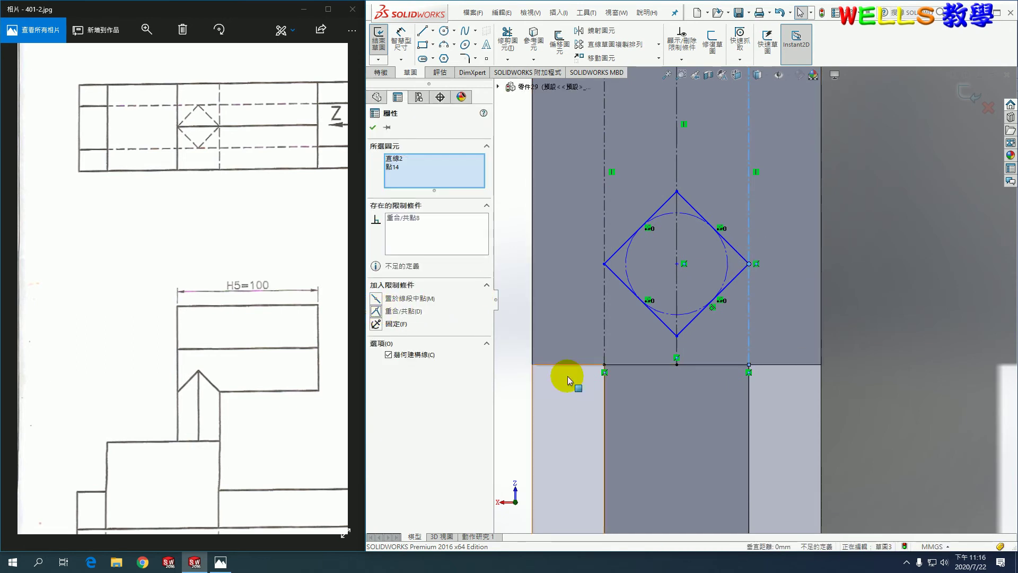
left_click(677, 336)
left_click(674, 366, "ctrl")
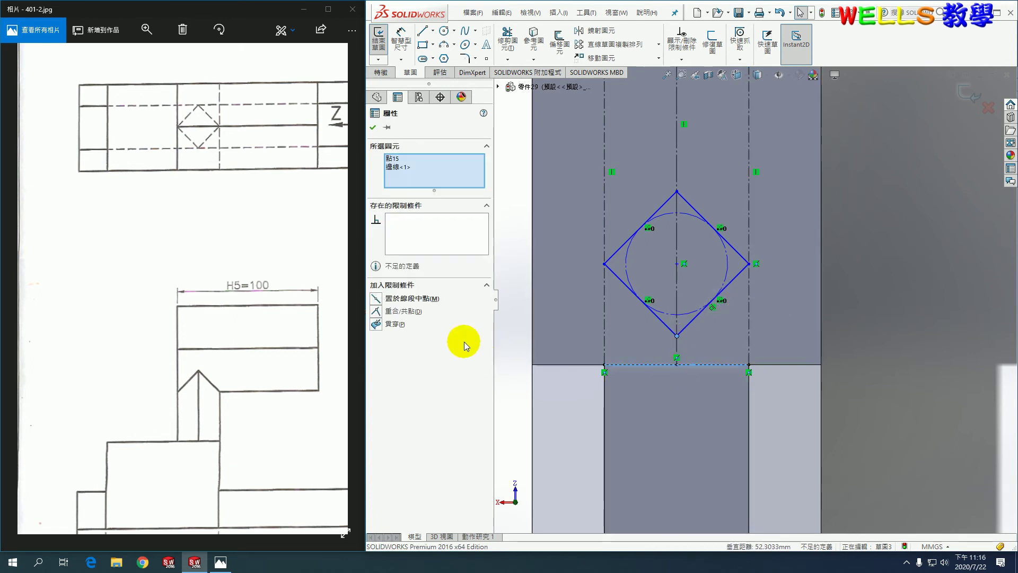
left_click(376, 311)
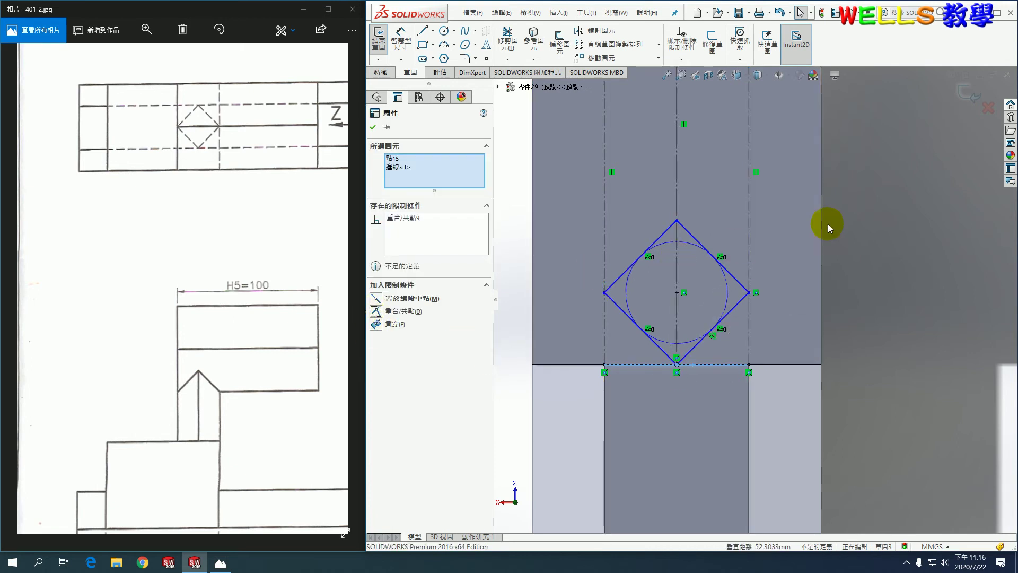
left_click(691, 298)
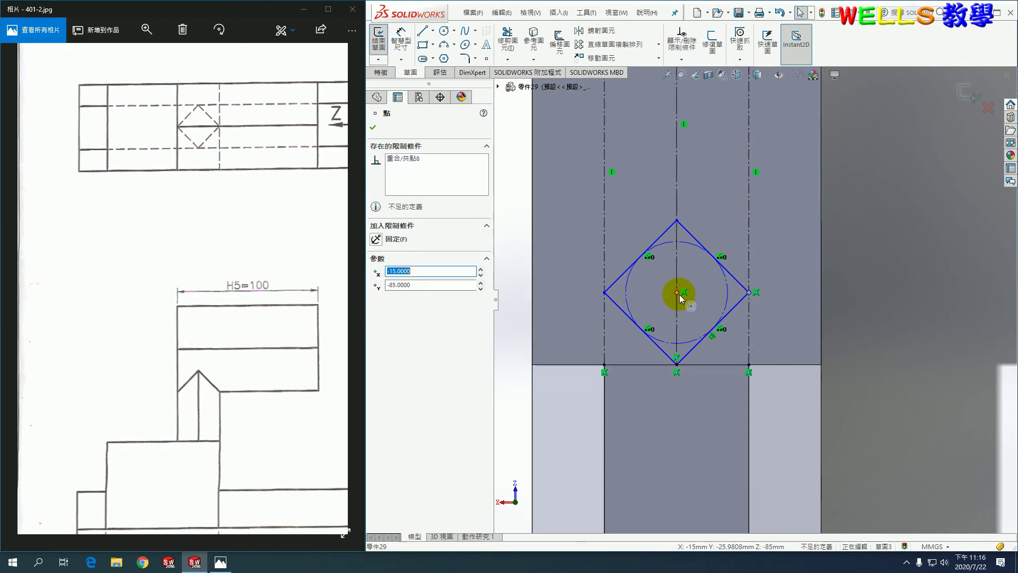
left_click(676, 291, "ctrl")
left_click(377, 298)
left_click(956, 150)
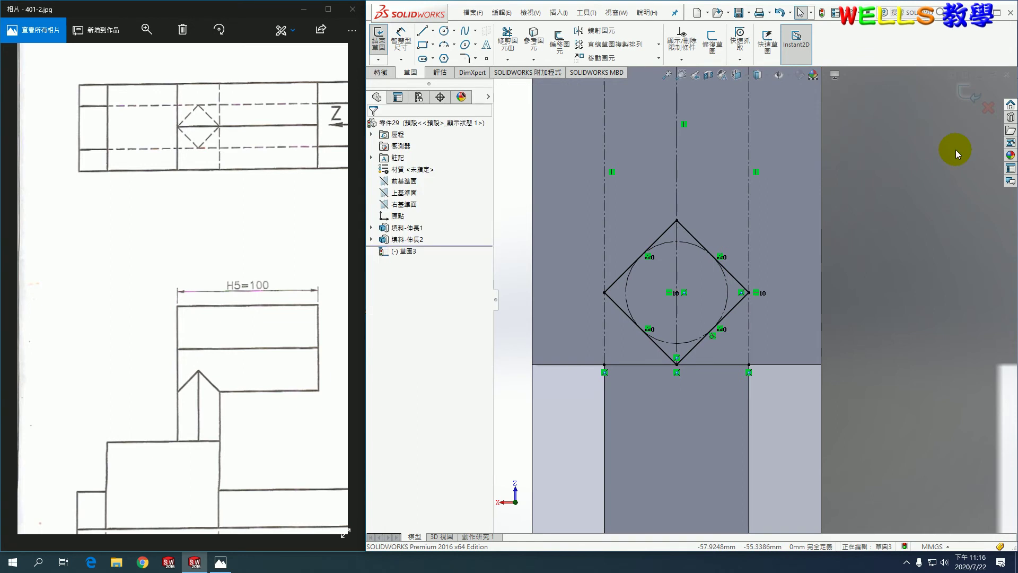
left_click(974, 101)
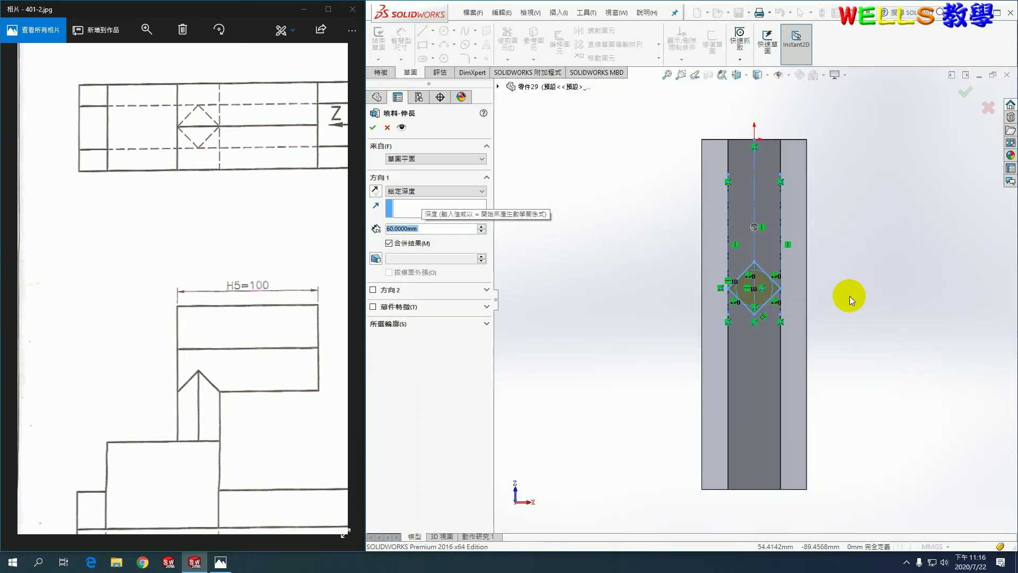
Step: Extrude the diamond upward, reversed, 150 mm and return to isometric view
middle_click_drag(872, 348, 731, 280)
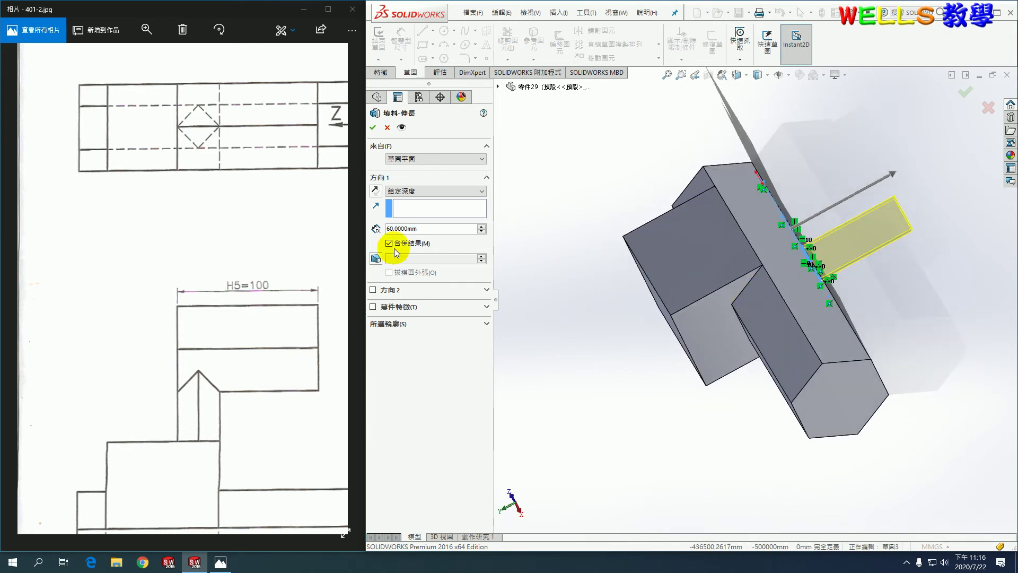
left_click(380, 194)
mouse_move(596, 275)
middle_mouse_down()
mouse_move(682, 163)
mouse_move(614, 228)
middle_mouse_up()
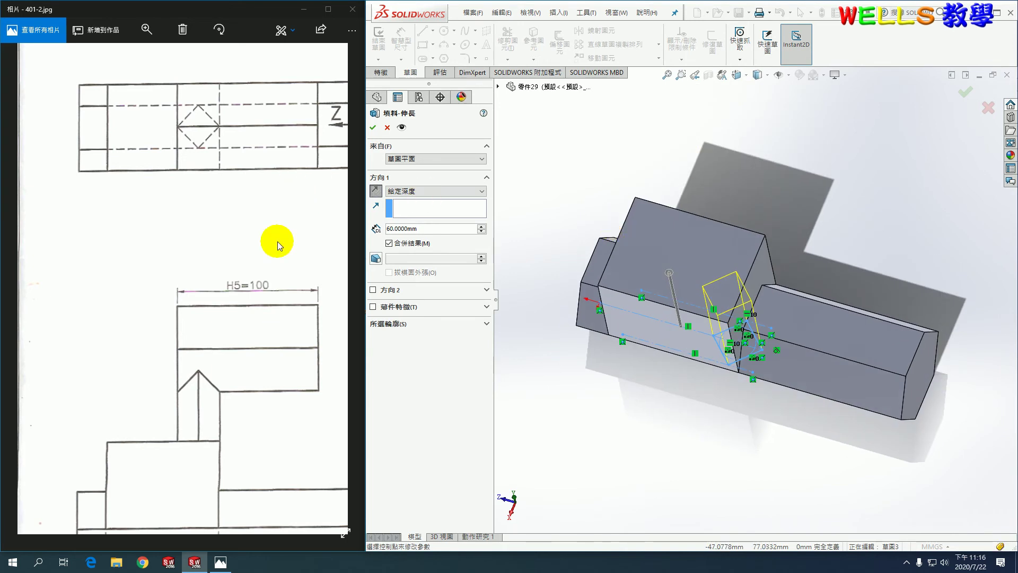
scroll(251, 234, "down", 3)
scroll(221, 238, "down", 2, "ctrl")
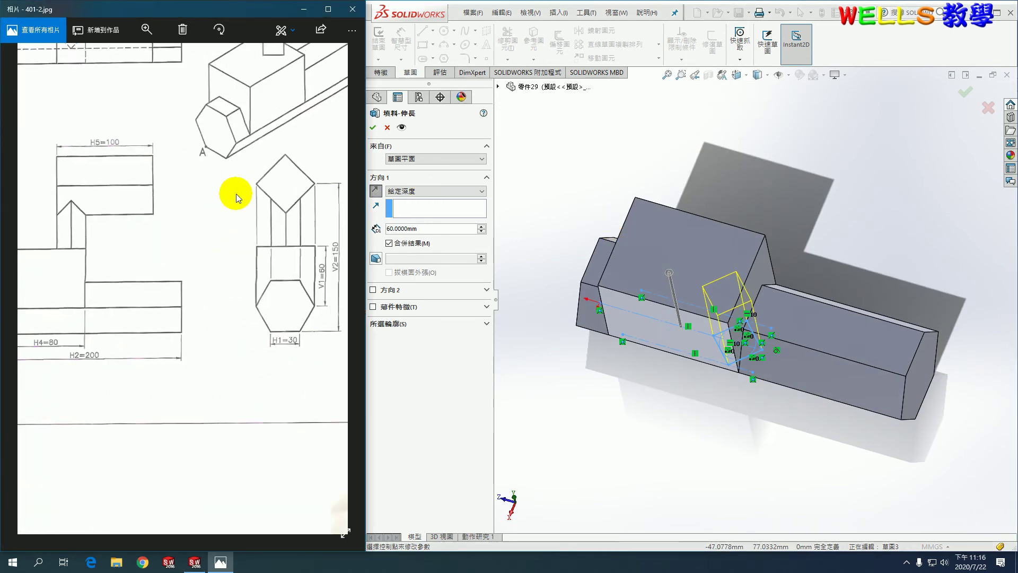
double_click(424, 229)
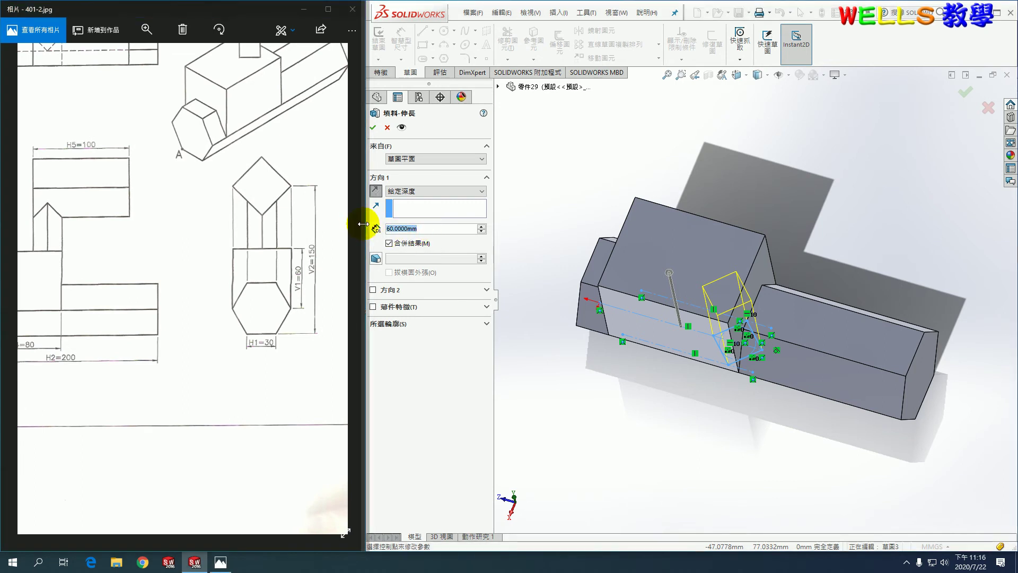
type("150")
key("Return")
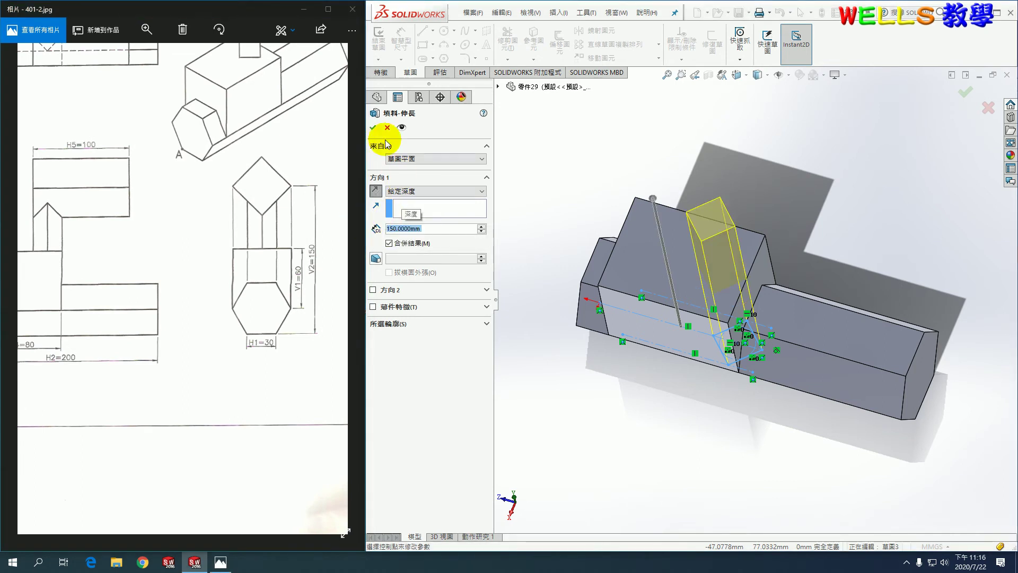
left_click(373, 128)
key("ctrl+7")
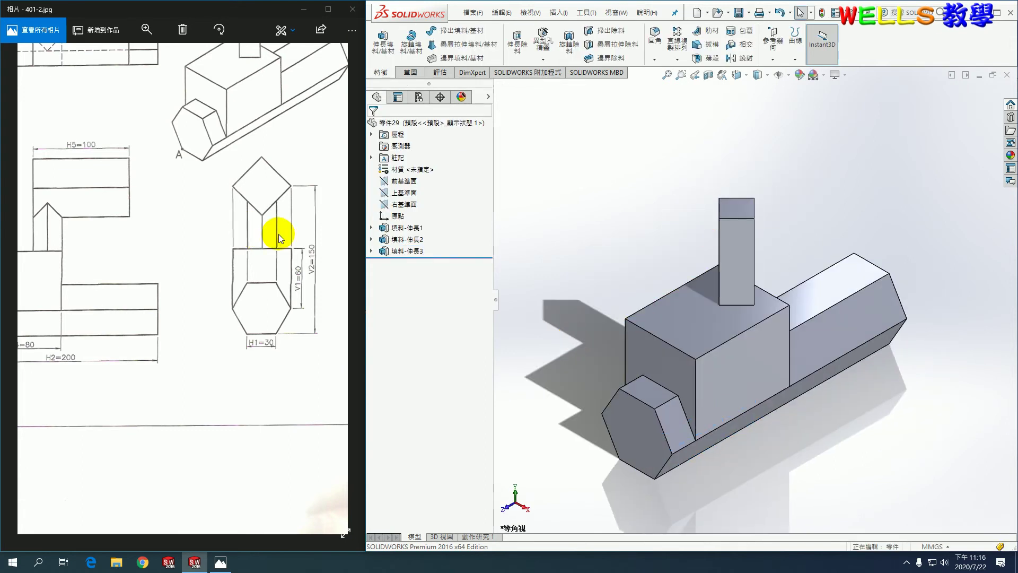
Step: Create reference plane 平面1 parallel to the Front Plane through the post's edge
left_click(778, 59)
left_click(784, 69)
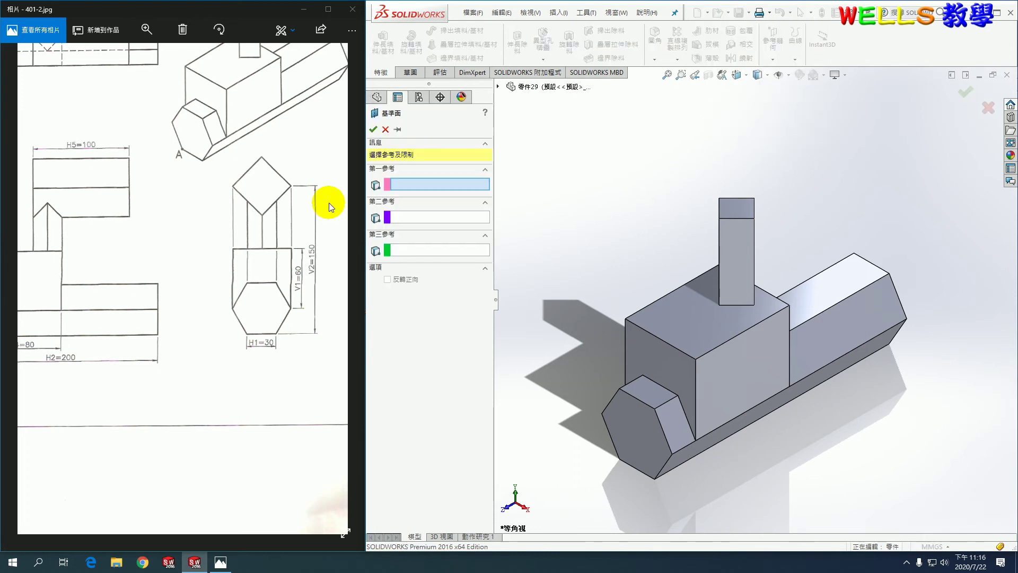
left_click_drag(281, 186, 242, 306)
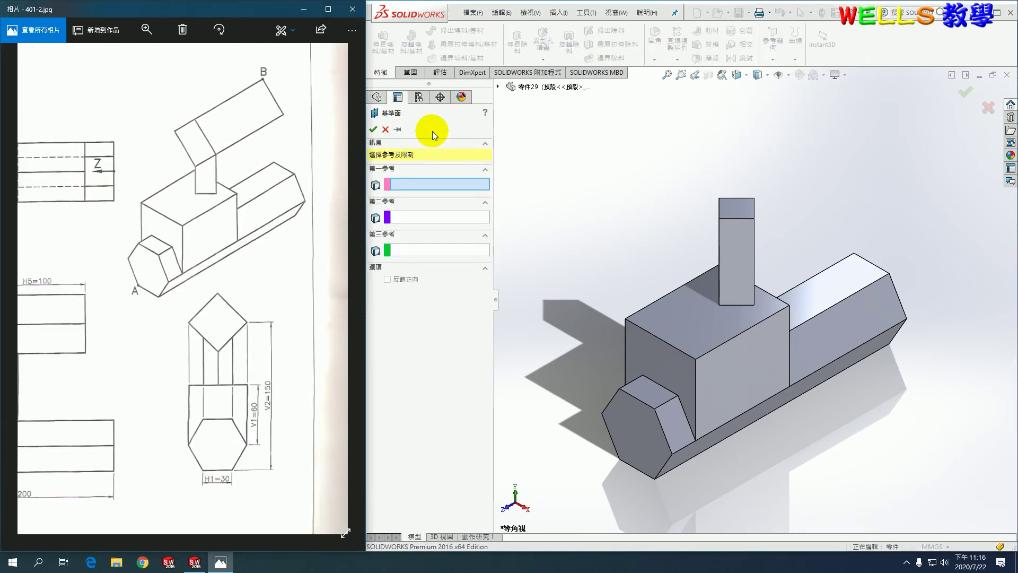
left_click(498, 86)
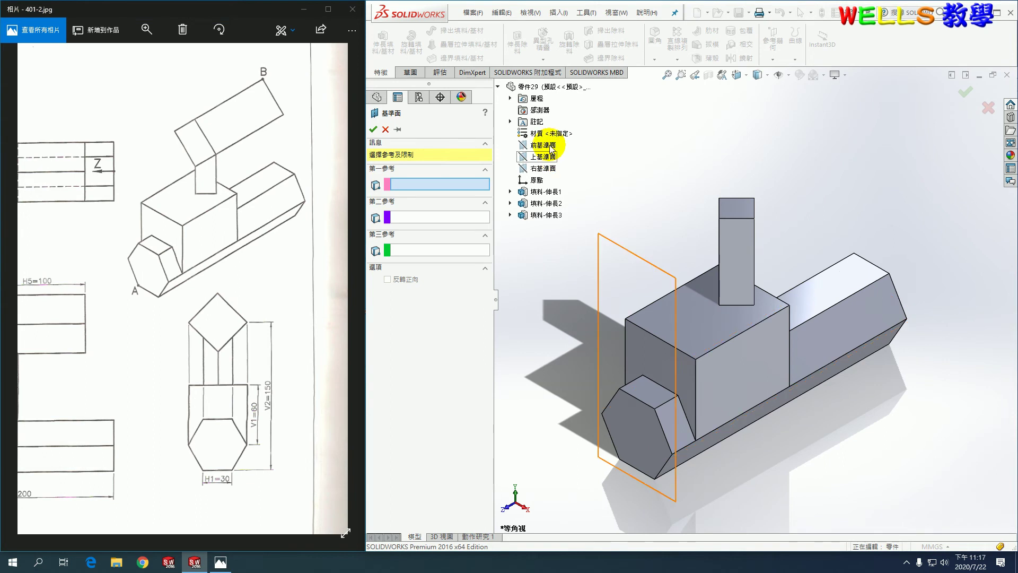
left_click(549, 146)
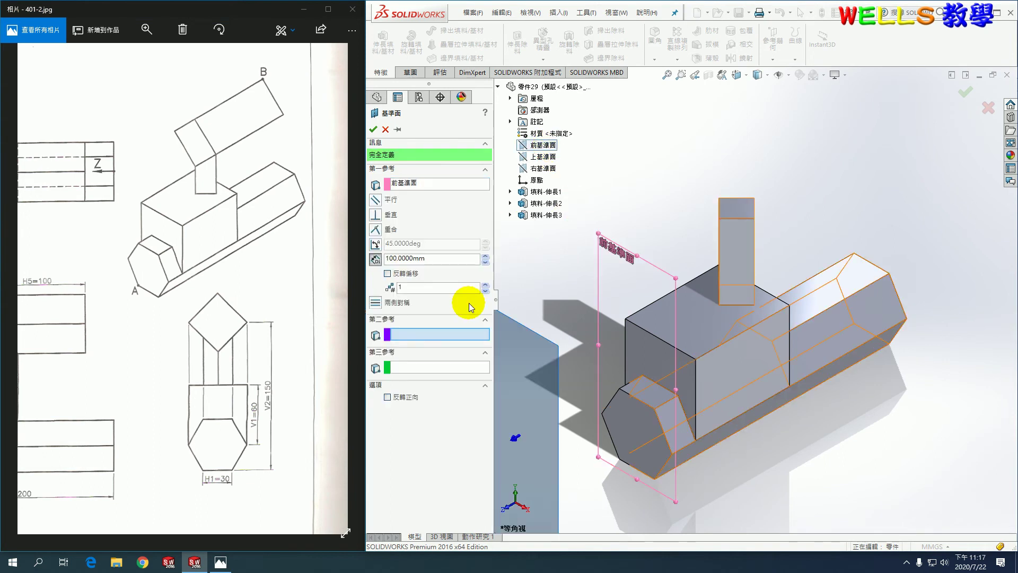
left_click(719, 252)
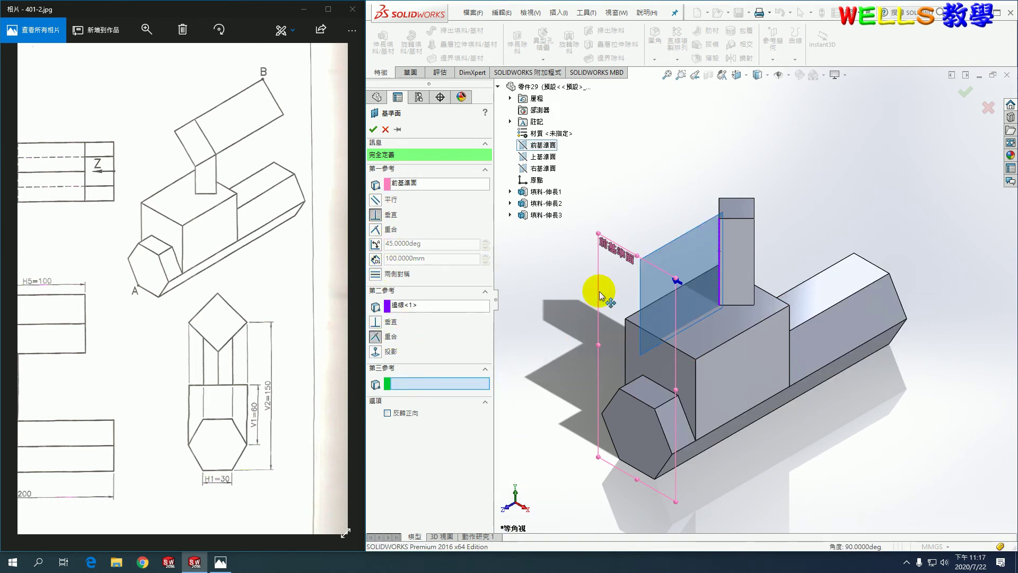
left_click(376, 200)
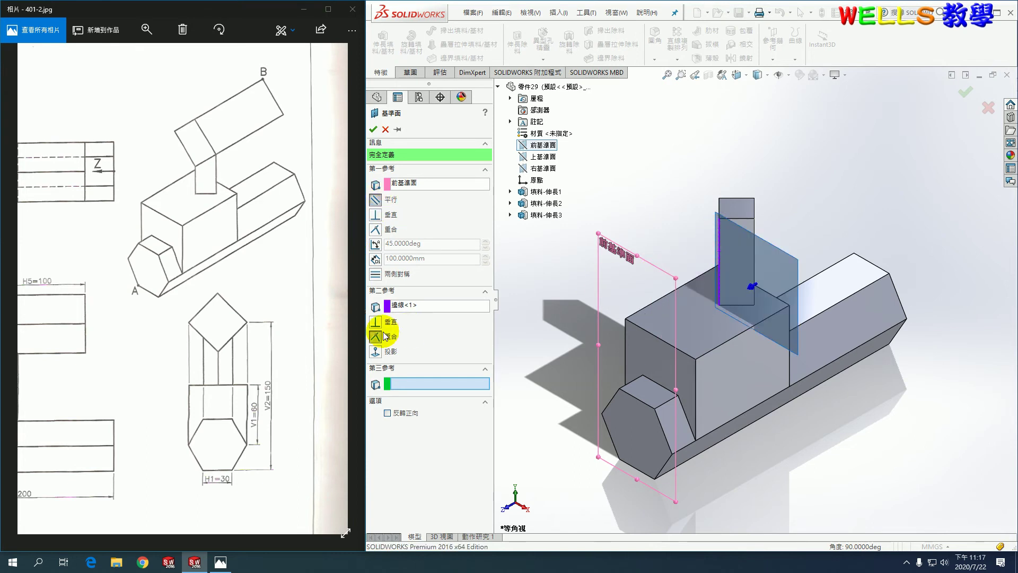
left_click(373, 128)
Step: Start an extrusion sketch on 平面1 for the arm profile
left_click(587, 146)
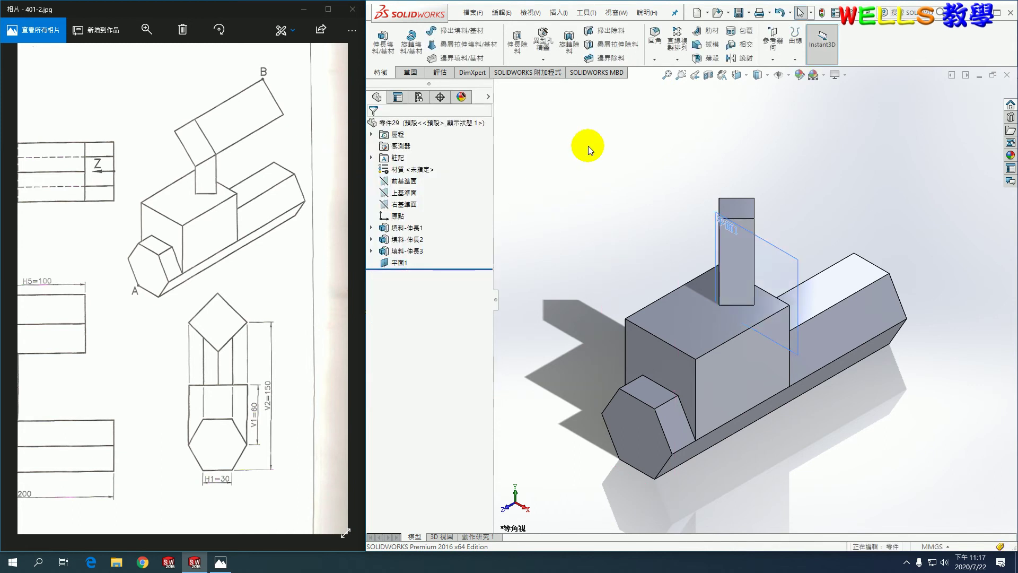
left_click(386, 41)
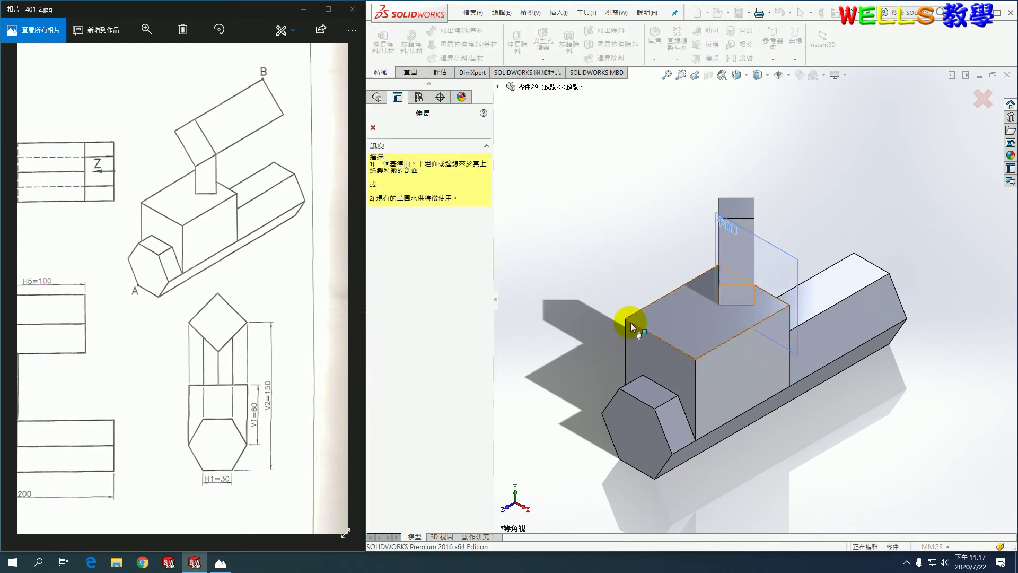
left_click(772, 248)
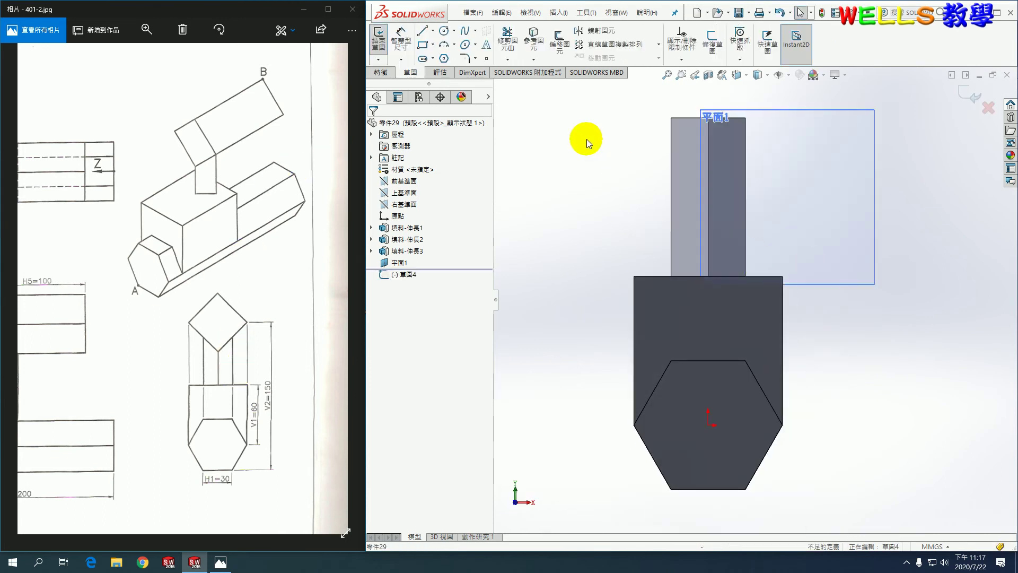
Step: Draw a 4-sided polygon diamond centred on plane 1 atop the post
scroll(690, 122, "down", 3)
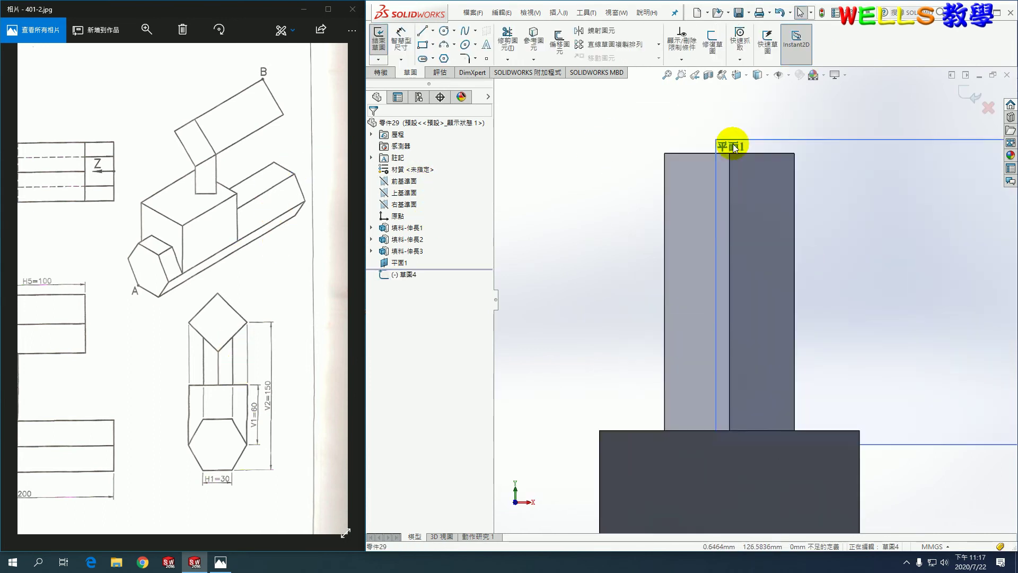
left_click(444, 59)
double_click(392, 187)
type("4")
left_click(729, 173)
left_click(910, 178)
scroll(914, 195, "up", 2)
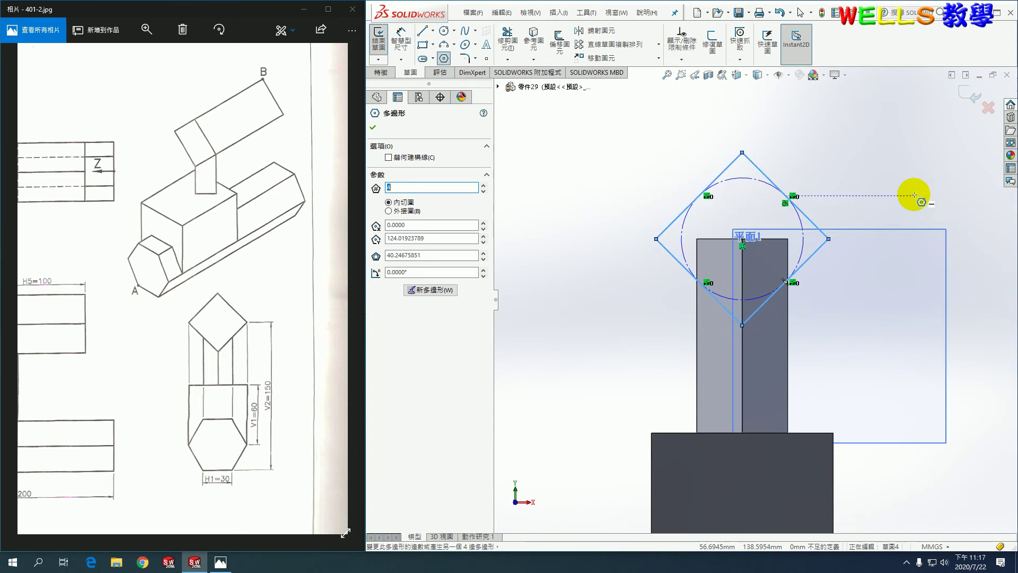
key("Escape")
scroll(901, 276, "up", 2)
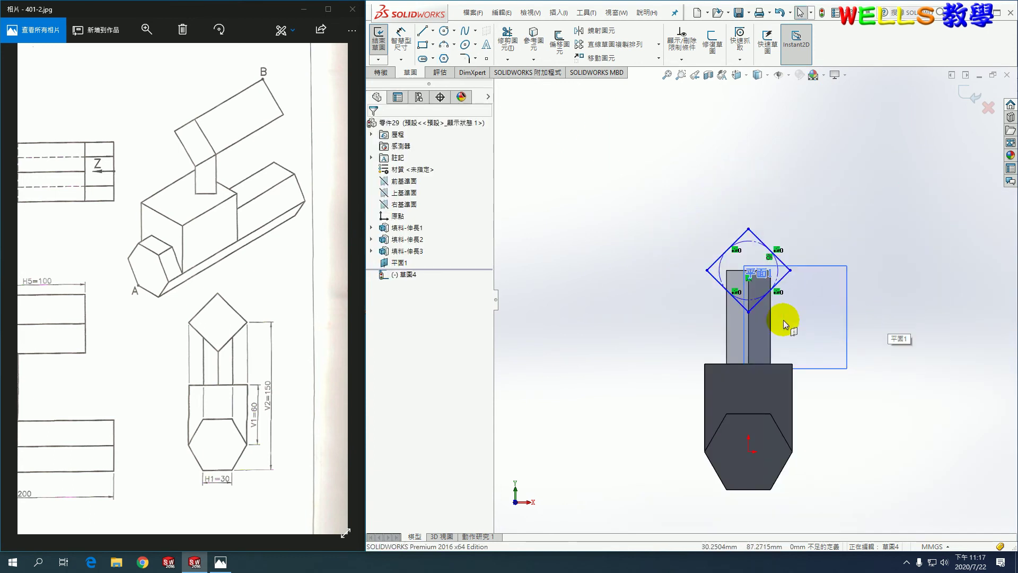
Step: Make the diamond's vertex coincident with the post edge
left_click(791, 270)
left_click(794, 390, "ctrl")
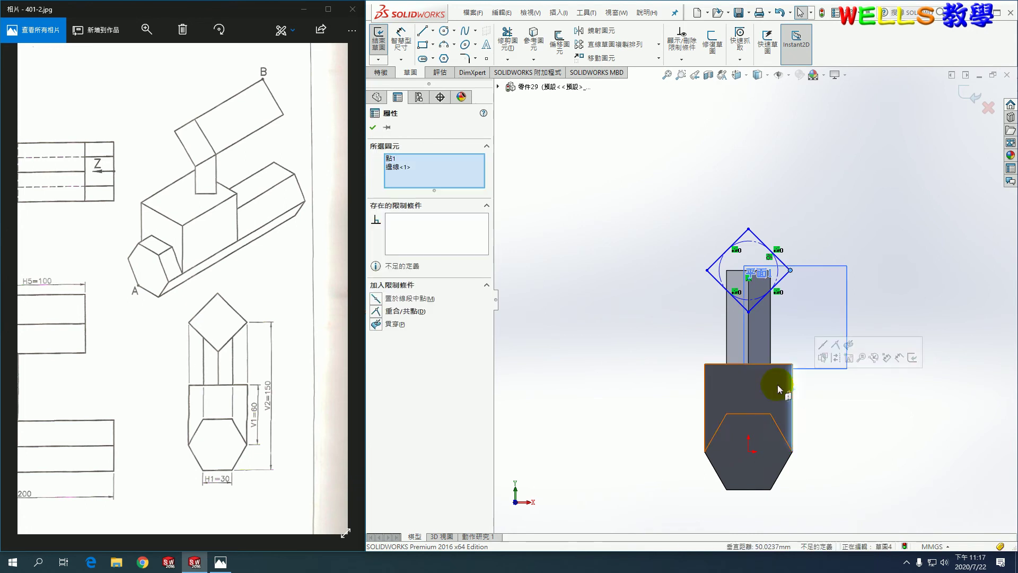
left_click(376, 312)
scroll(781, 250, "down", 2)
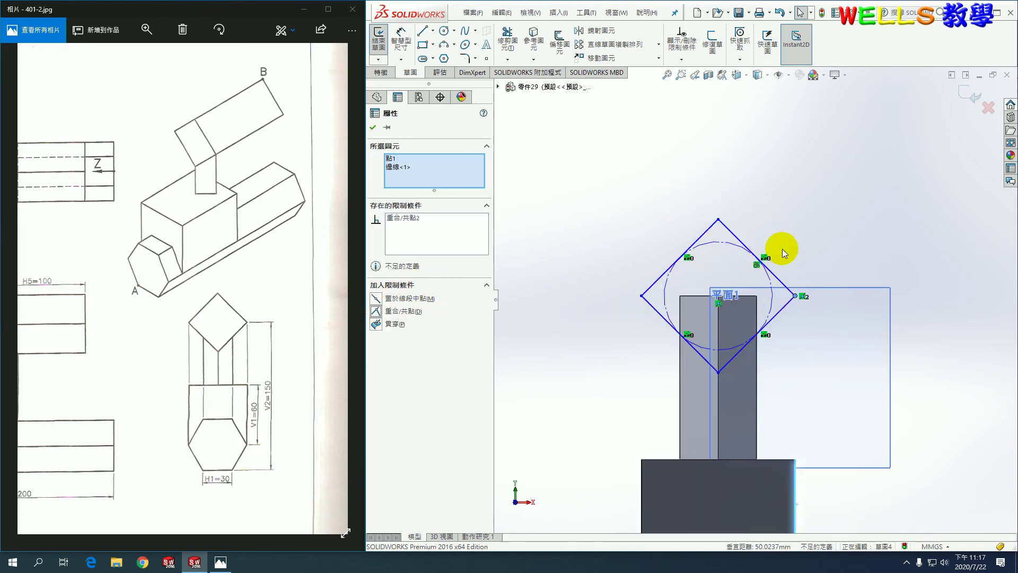
scroll(755, 261, "down", 2)
left_click(794, 314)
left_click(684, 323, "ctrl")
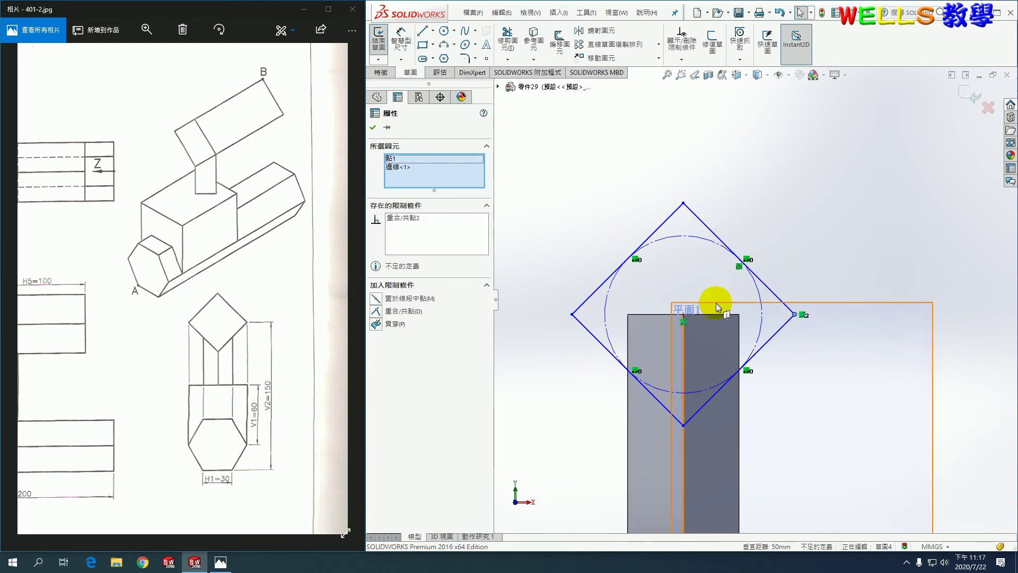
left_click(820, 267)
Step: Make two diamond corner points horizontal to fully define it, and begin its extrusion
left_click(794, 315)
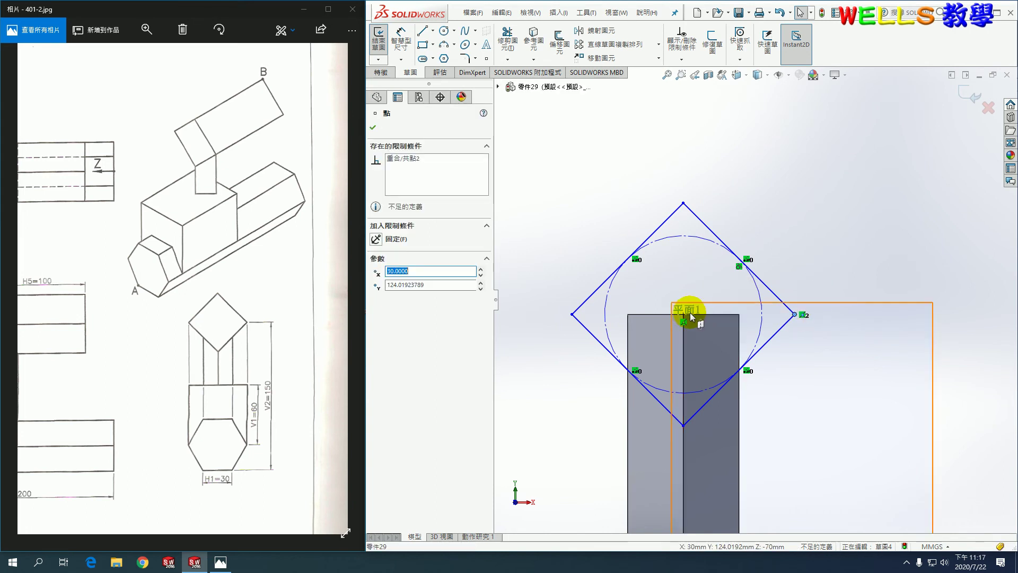
left_click(683, 315, "ctrl")
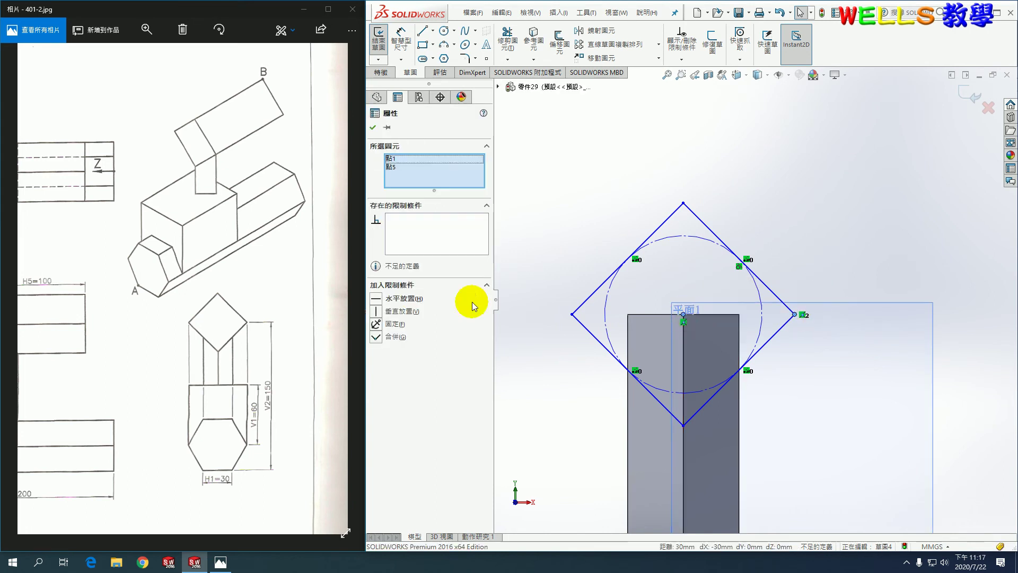
left_click(380, 299)
left_click(841, 166)
left_click(973, 95)
scroll(212, 236, "left", 5)
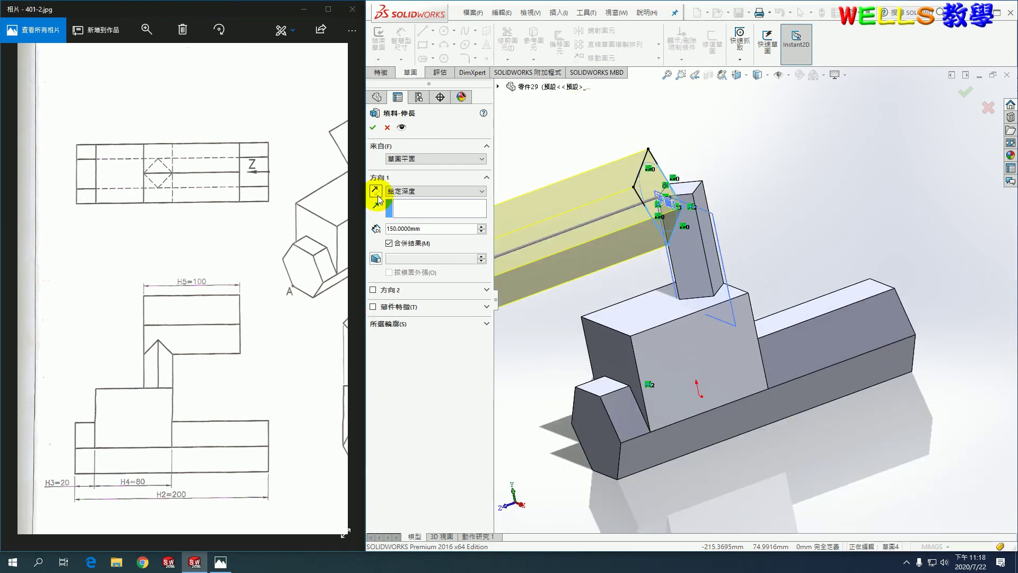
Step: Extrude the diamond 100 mm in the reversed direction, creating 填料-伸長4
left_click(376, 191)
type("100")
key("Return")
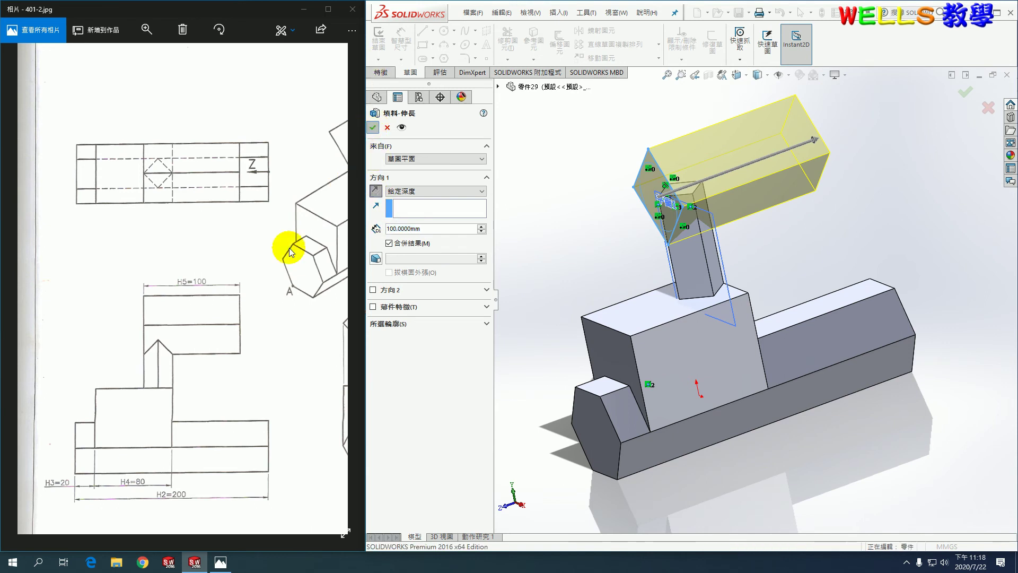
left_click(374, 125)
mouse_move(287, 325)
left_mouse_down()
mouse_move(202, 309)
mouse_move(247, 320)
left_mouse_up()
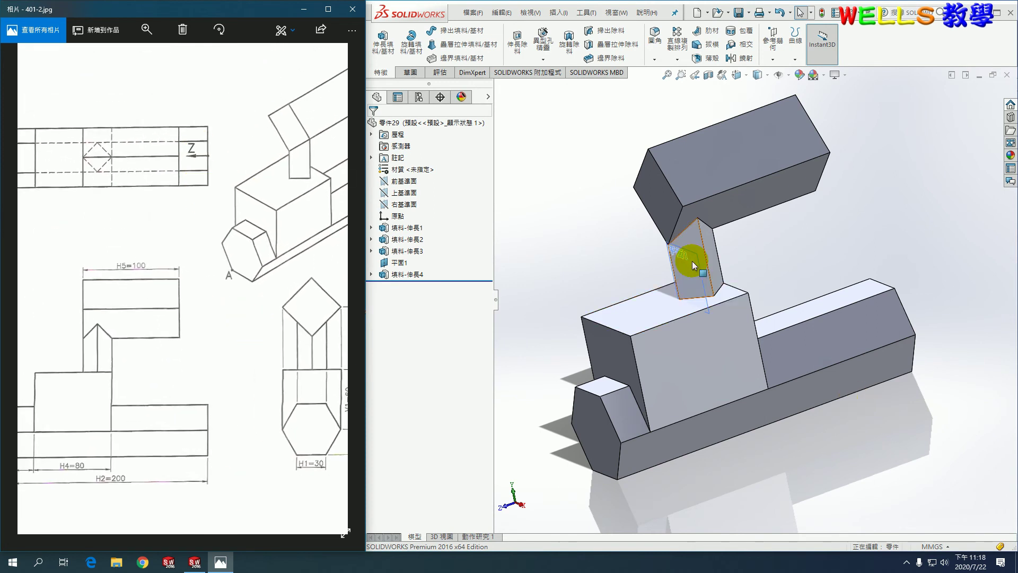
Step: Hide plane 1 and orbit the model toward a front view
middle_click_drag(744, 333, 768, 271)
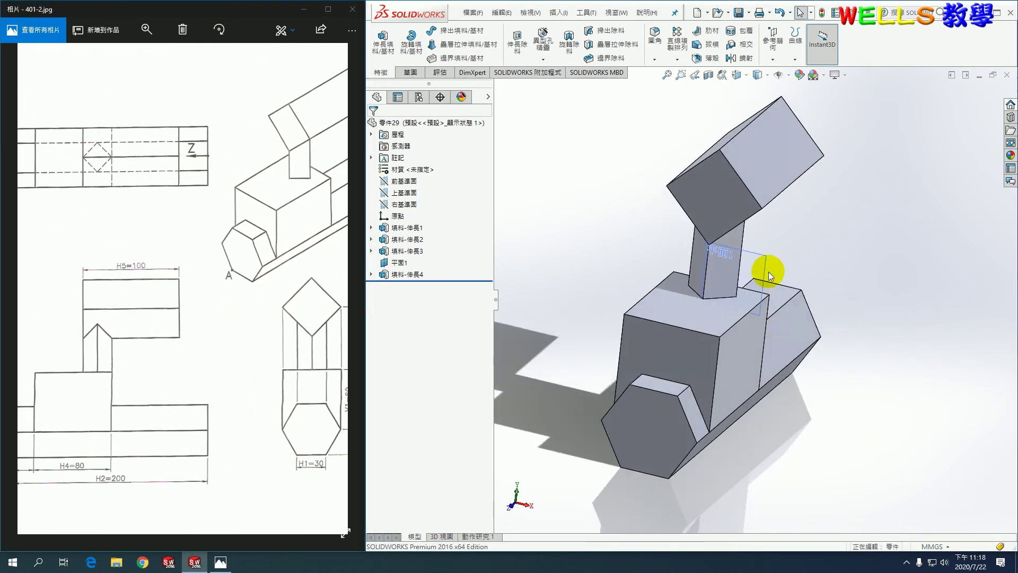
right_click(762, 269)
left_click(793, 253)
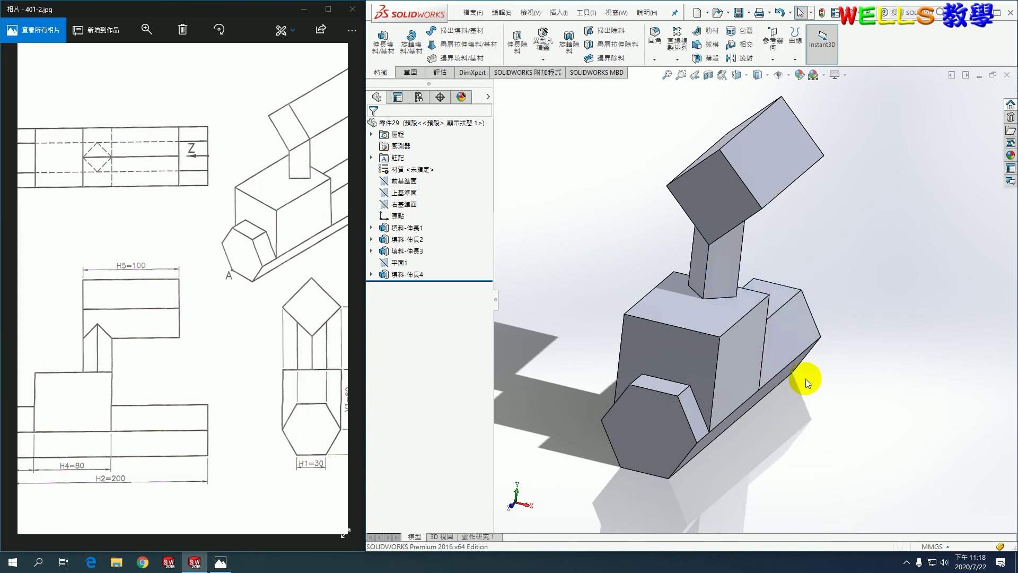
middle_click_drag(806, 378, 674, 358)
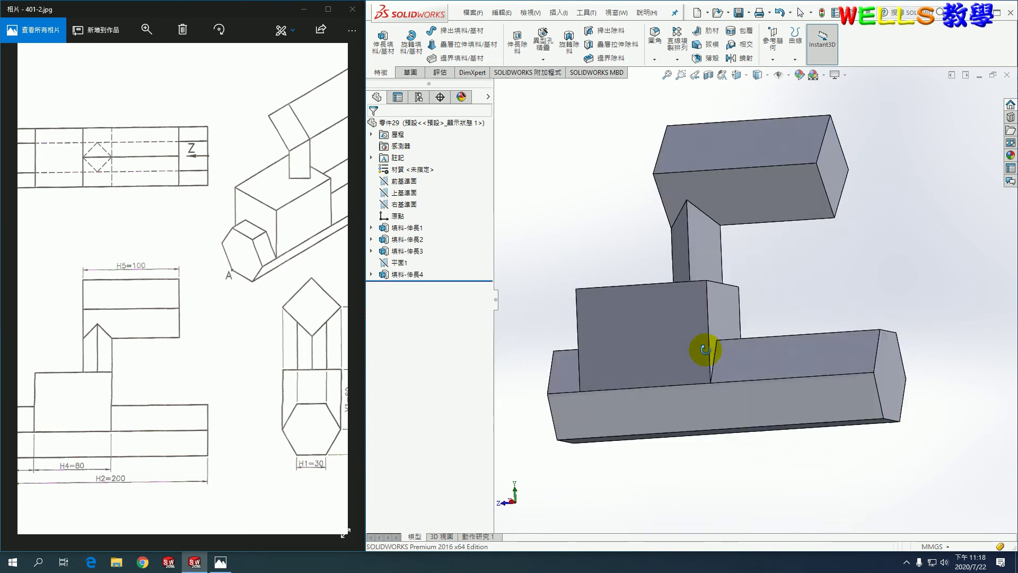
Step: Start sketch 5 on the hexagonal bar's end face with a horizontal line from the origin
left_click(408, 73)
left_click(378, 36)
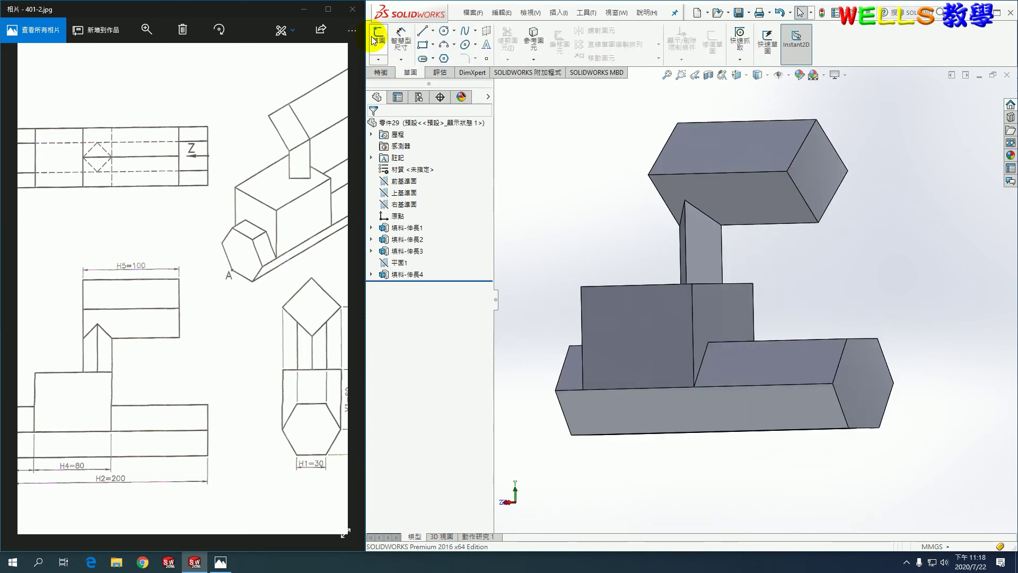
left_click(855, 381)
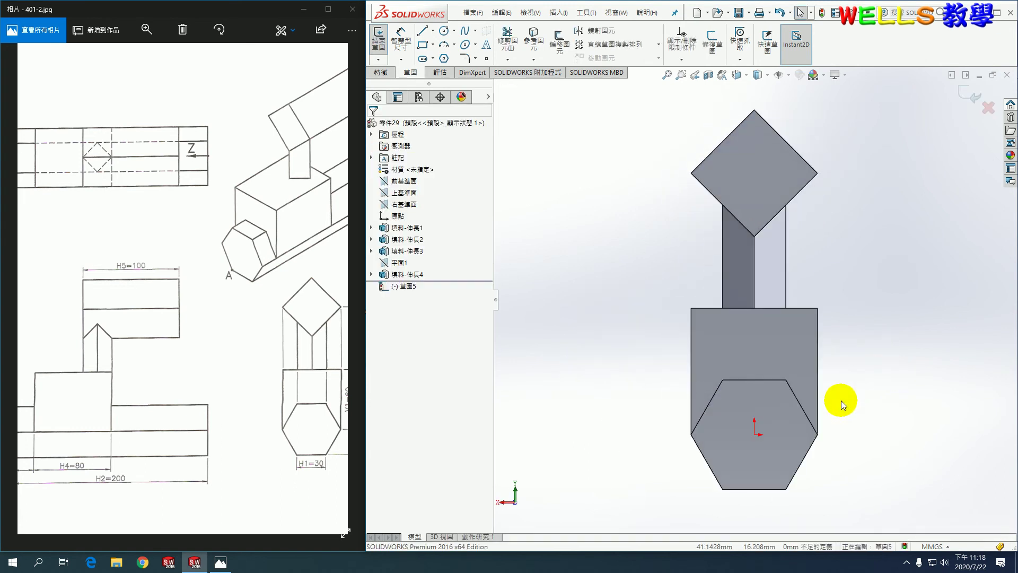
left_click(429, 33)
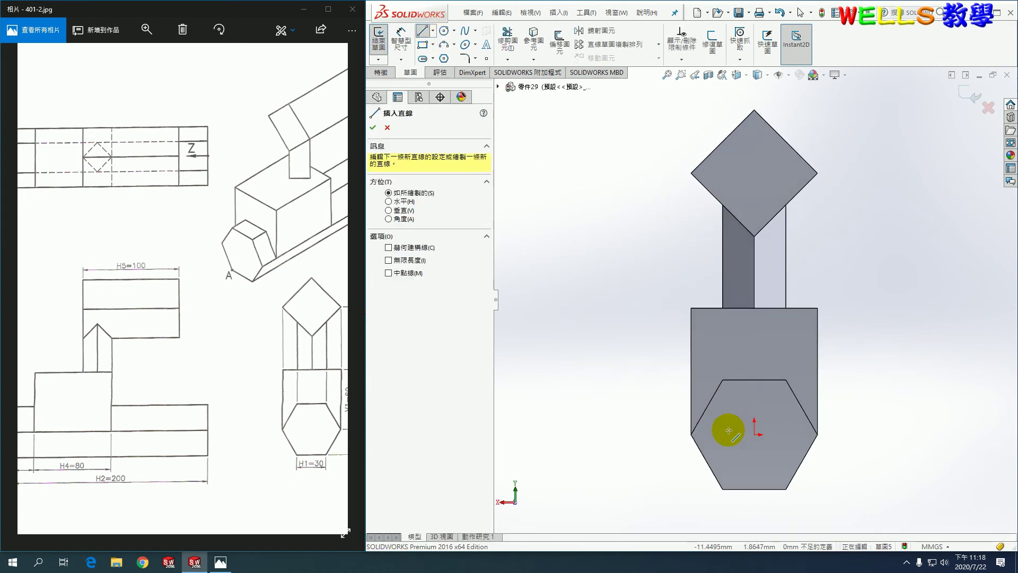
left_click(754, 434)
left_click(801, 435)
key("Escape")
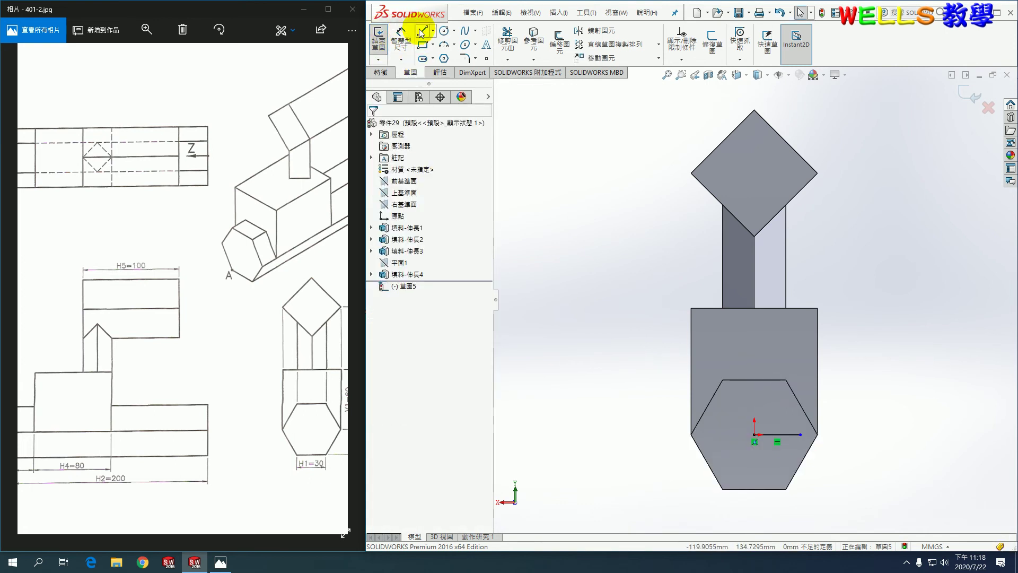
Step: Add a vertical line from the origin and exit sketch 5
left_click(423, 31)
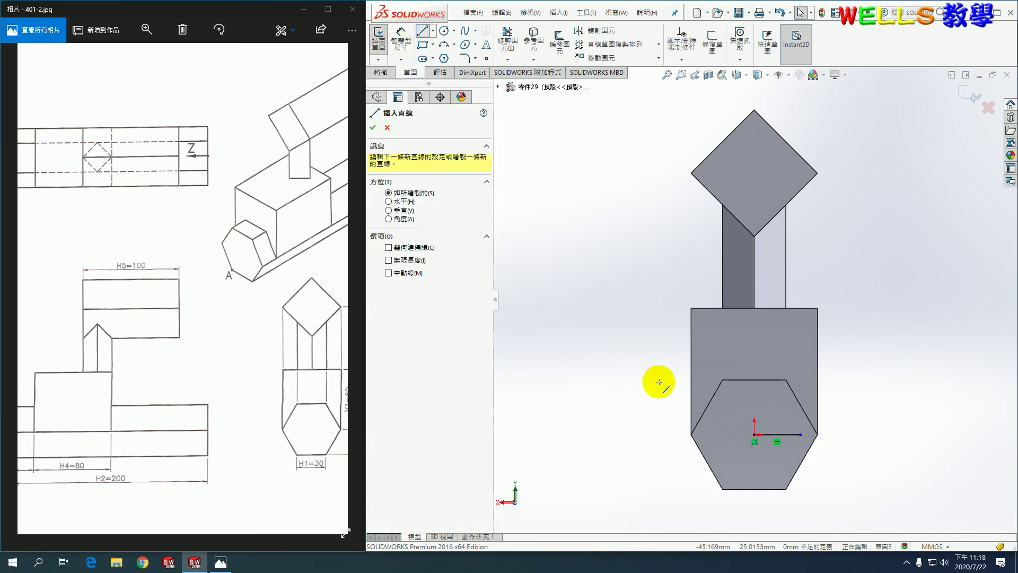
left_click(754, 434)
left_click(754, 393)
key("Escape")
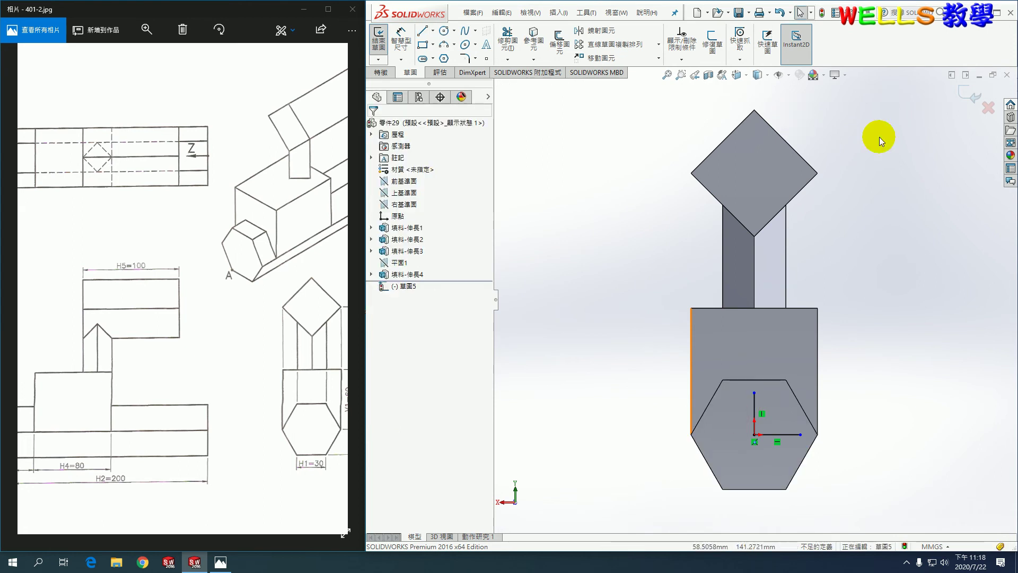
left_click(971, 95)
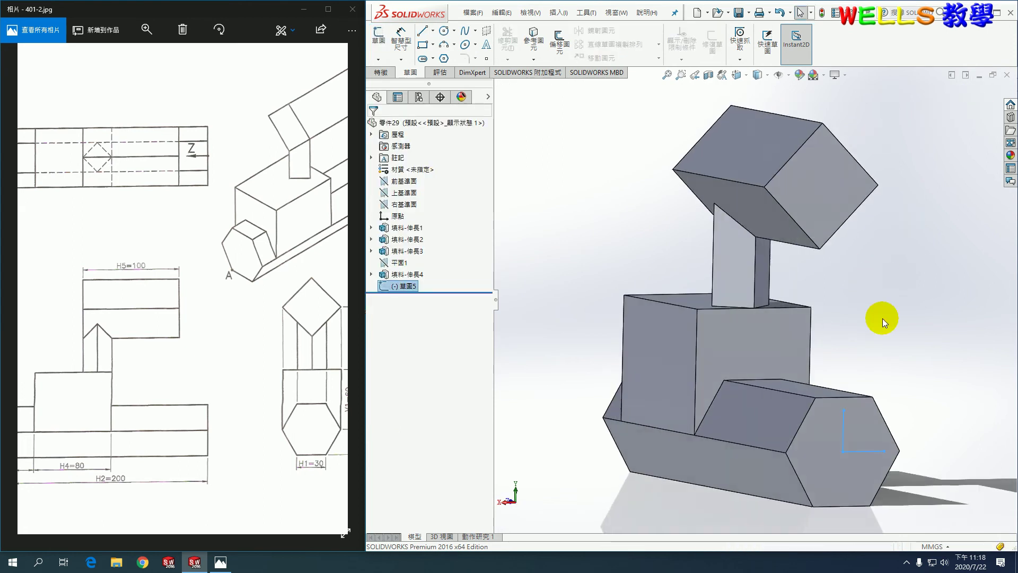
left_click(882, 342)
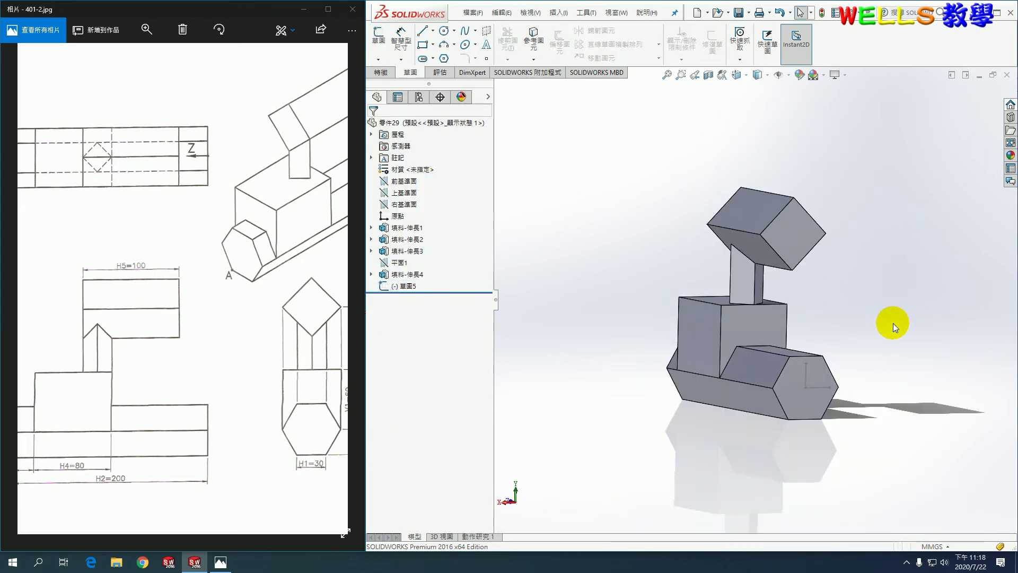
Step: Create 座標系統1 at the hexagon centre, X along the horizontal line, Y along the vertical
left_click(387, 74)
left_click(773, 57)
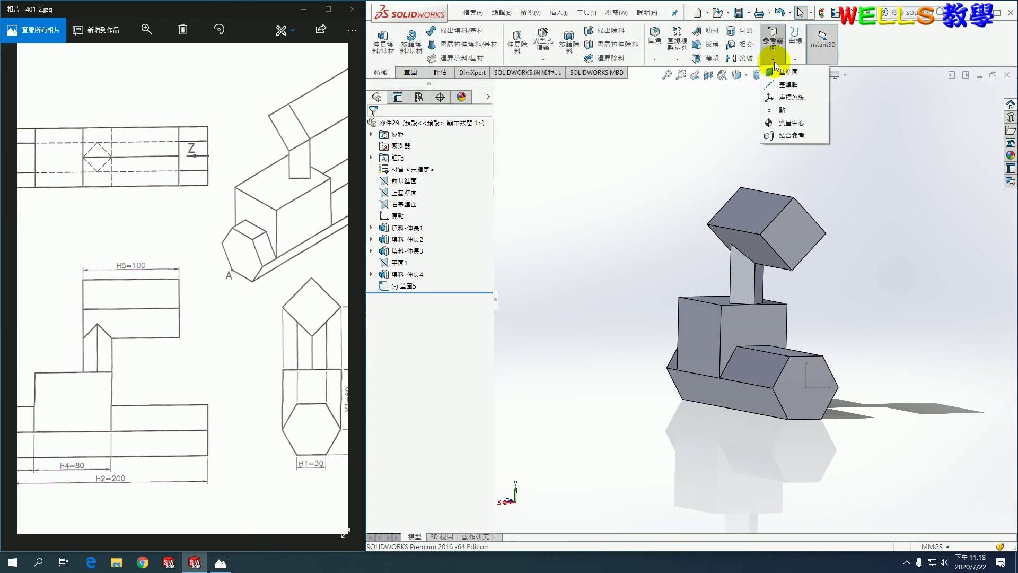
left_click(815, 105)
scroll(857, 332, "down", 3)
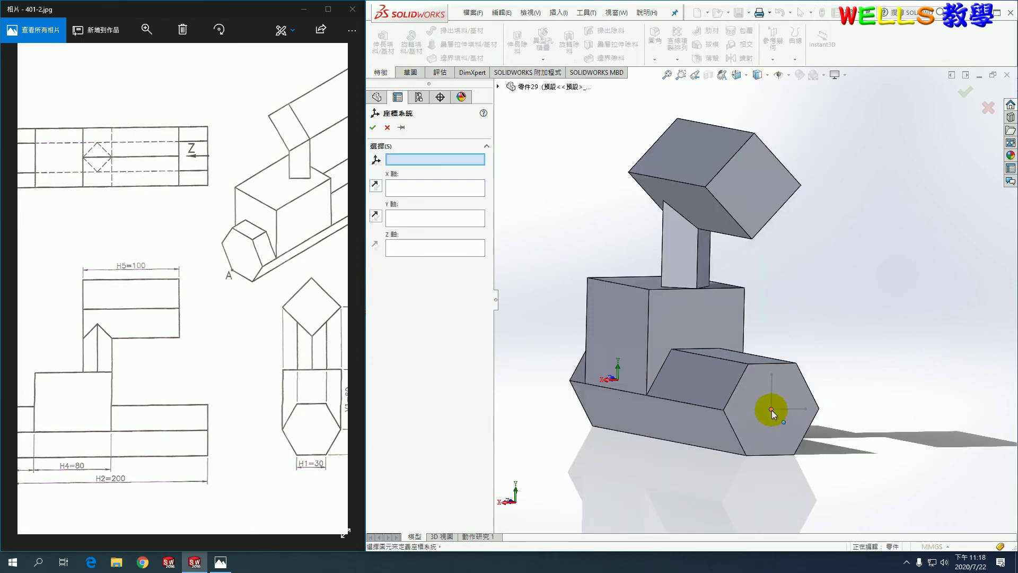
left_click(771, 409)
left_click(796, 410)
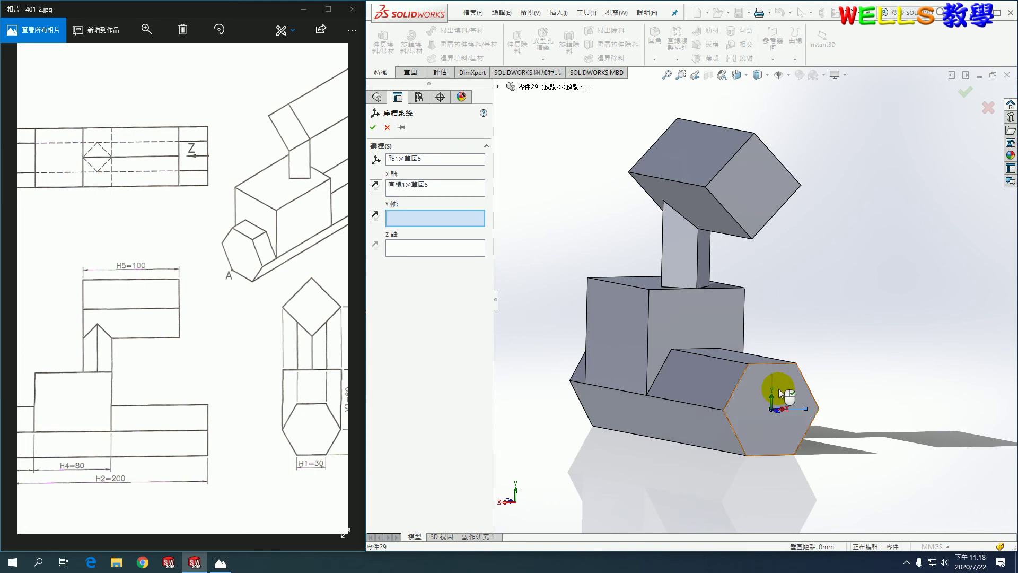
left_click(772, 380)
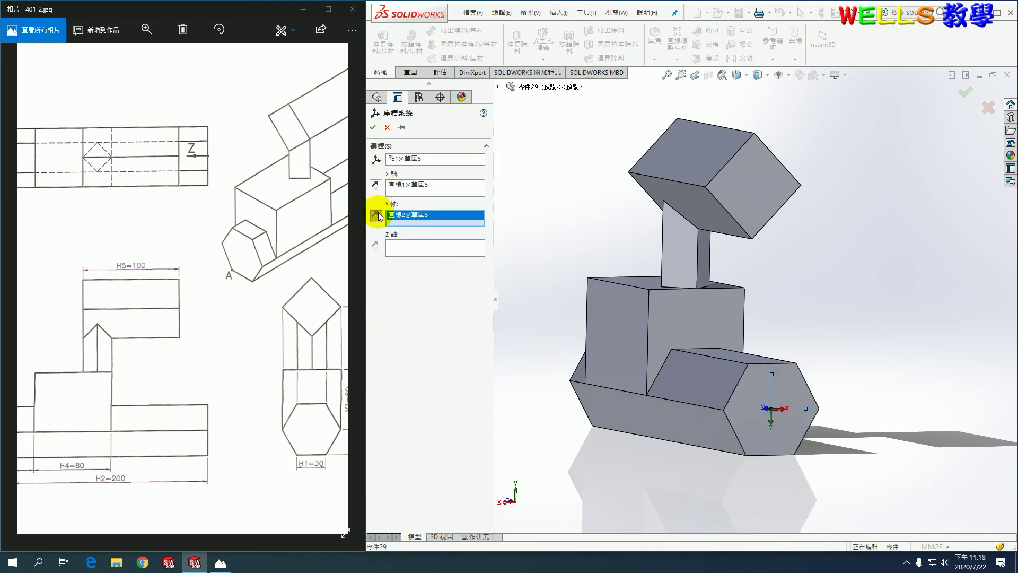
left_click(373, 127)
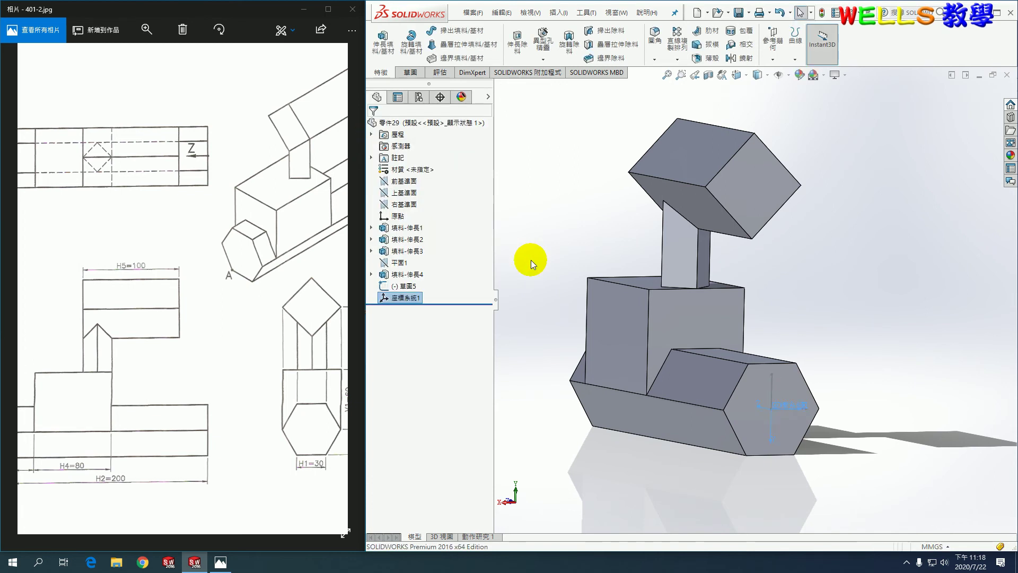
mouse_move(567, 328)
middle_mouse_down()
mouse_move(602, 334)
mouse_move(689, 390)
middle_mouse_up()
mouse_move(312, 265)
left_mouse_down()
mouse_move(123, 278)
mouse_move(178, 313)
mouse_move(266, 313)
left_mouse_up()
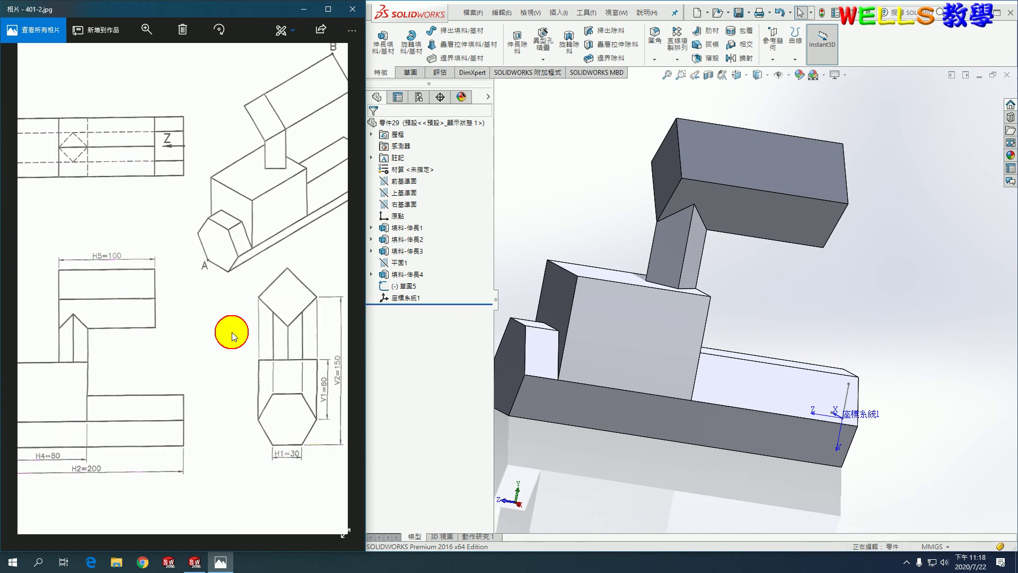
Step: Read mass properties relative to 座標系統1: surface area 75745.4594 mm², centre-of-mass Z 105.1672 mm
scroll(213, 316, "down", 3)
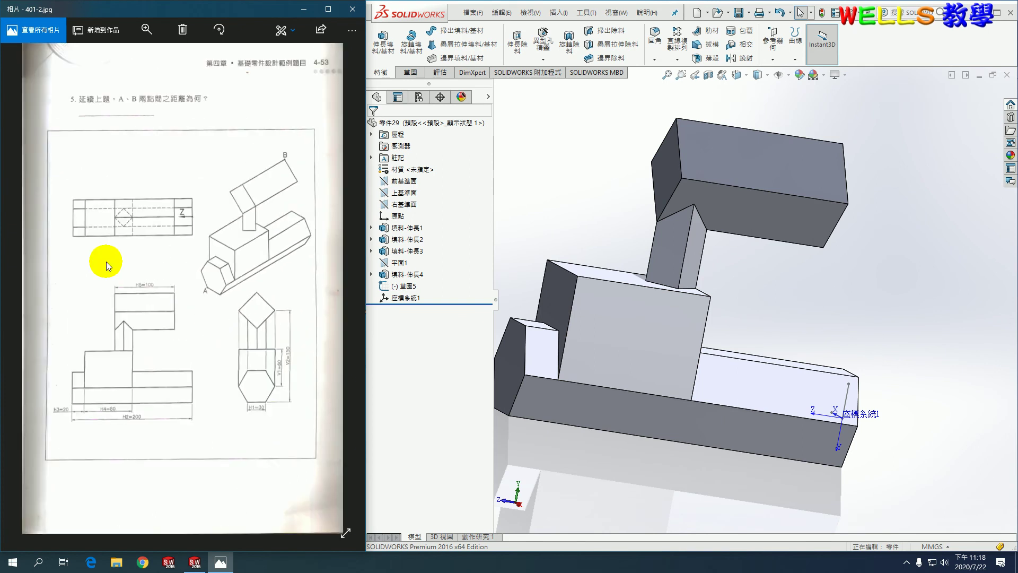
left_click(21, 293)
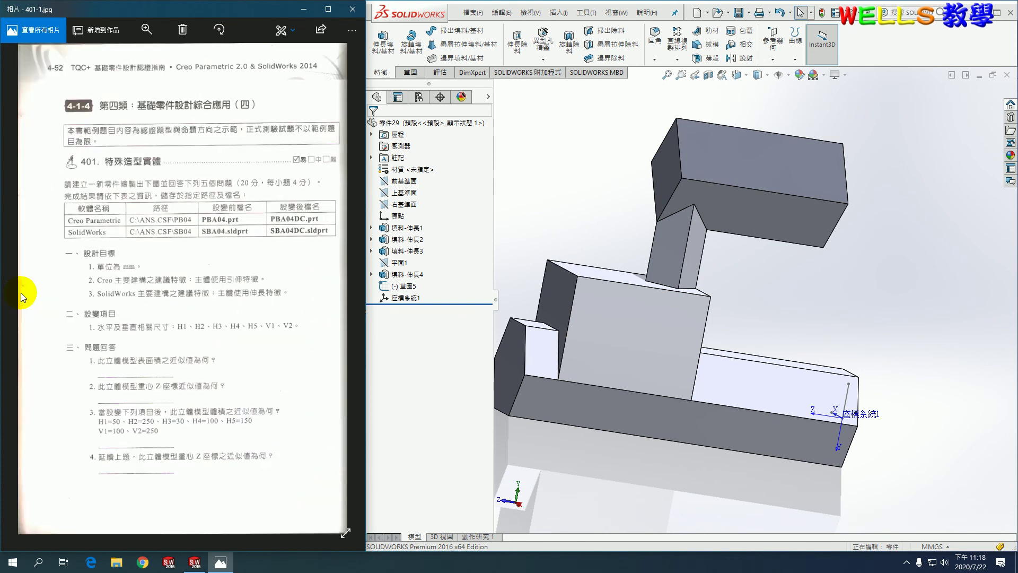
scroll(164, 338, "up", 2)
scroll(164, 339, "up", 3)
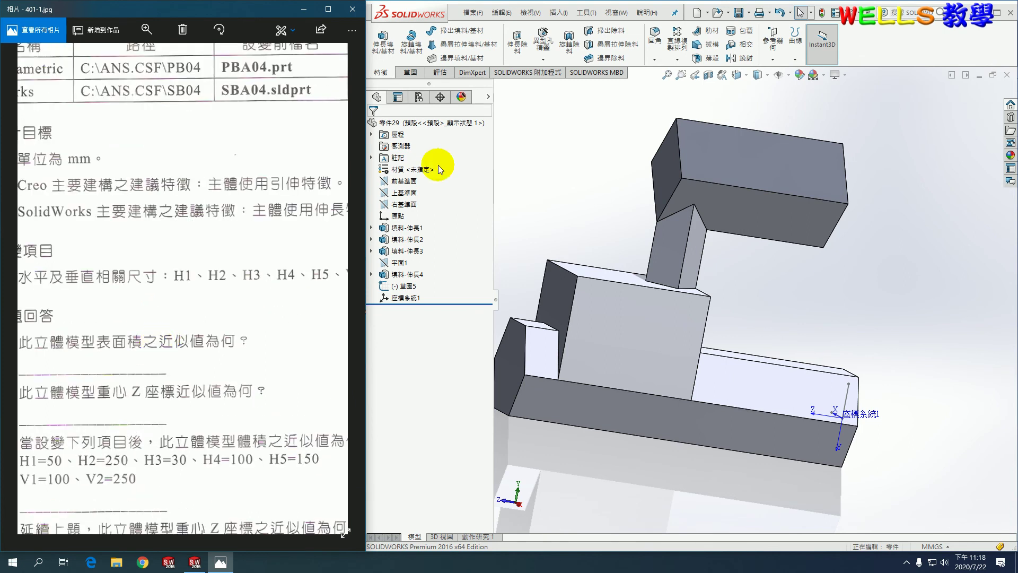
left_click(438, 72)
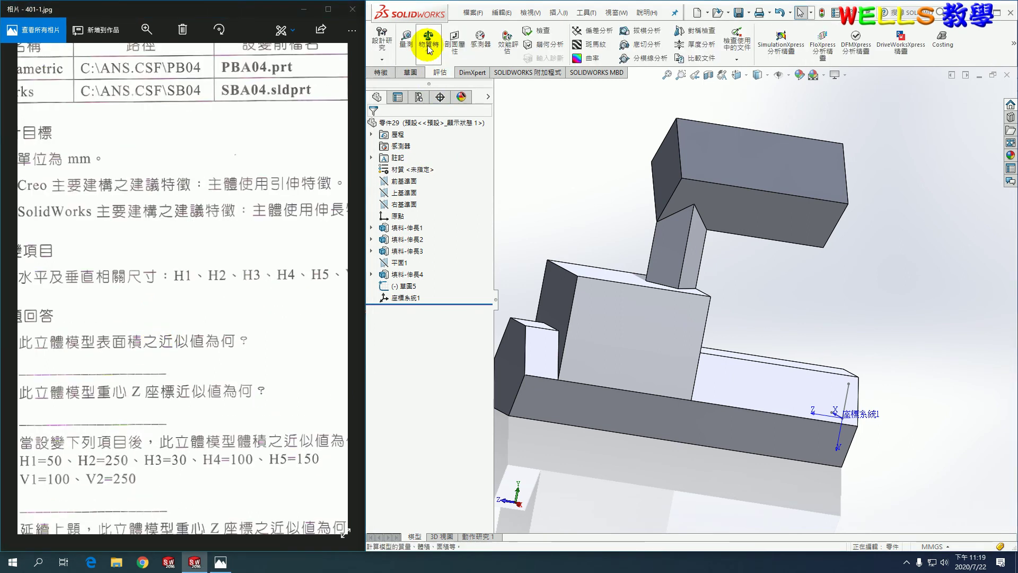
left_click(428, 47)
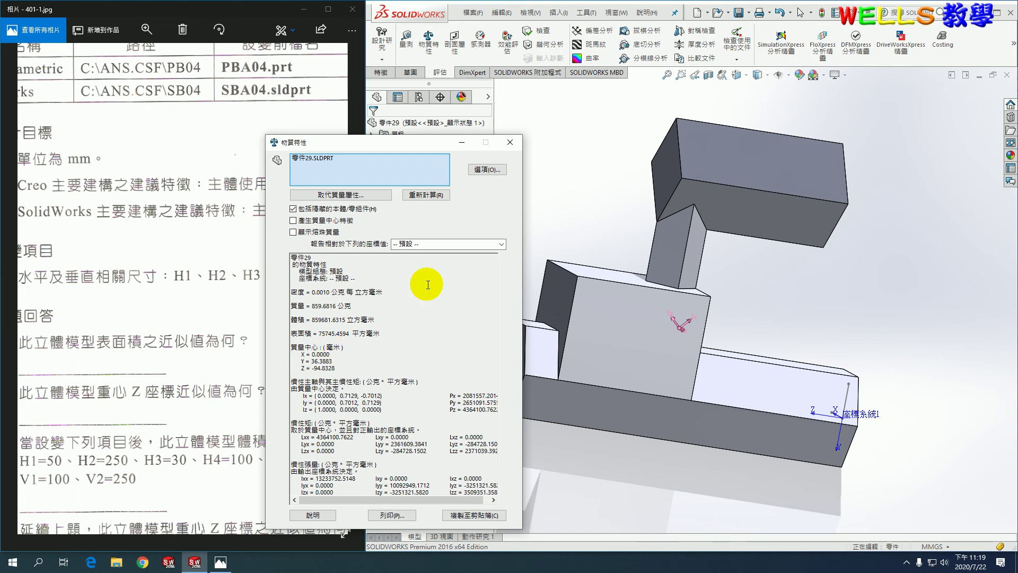
left_click(501, 244)
left_click(429, 262)
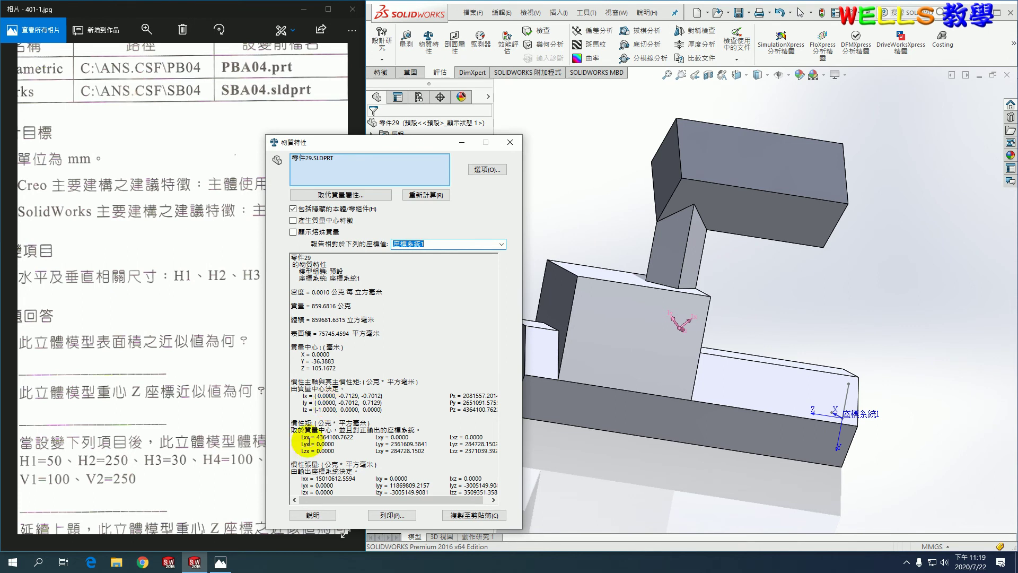
left_click(509, 143)
double_click(183, 400)
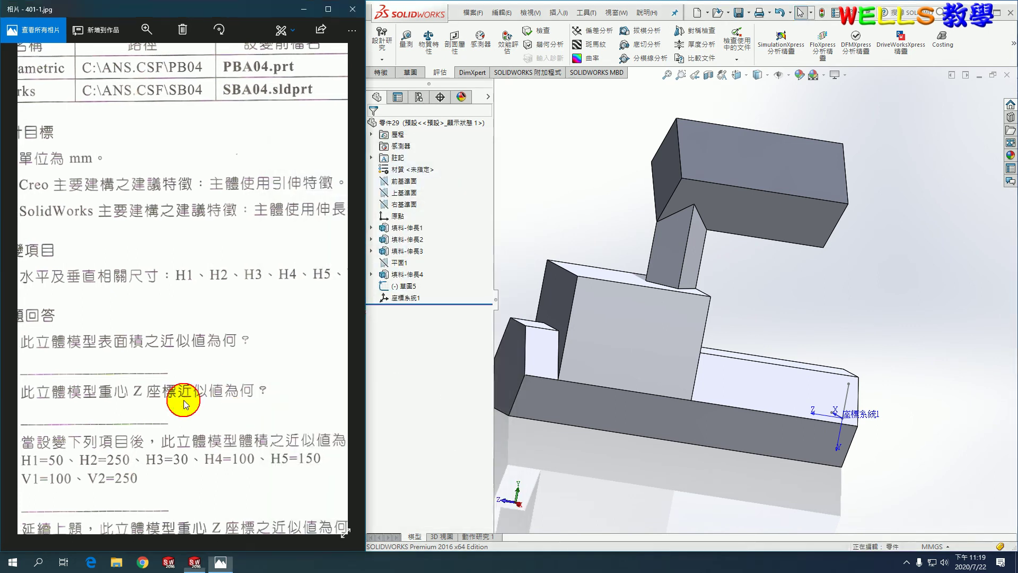
left_click(338, 288)
Step: Change the hexagon sketch 草圖1's 30 dimension to 50 and rebuild
double_click(212, 308)
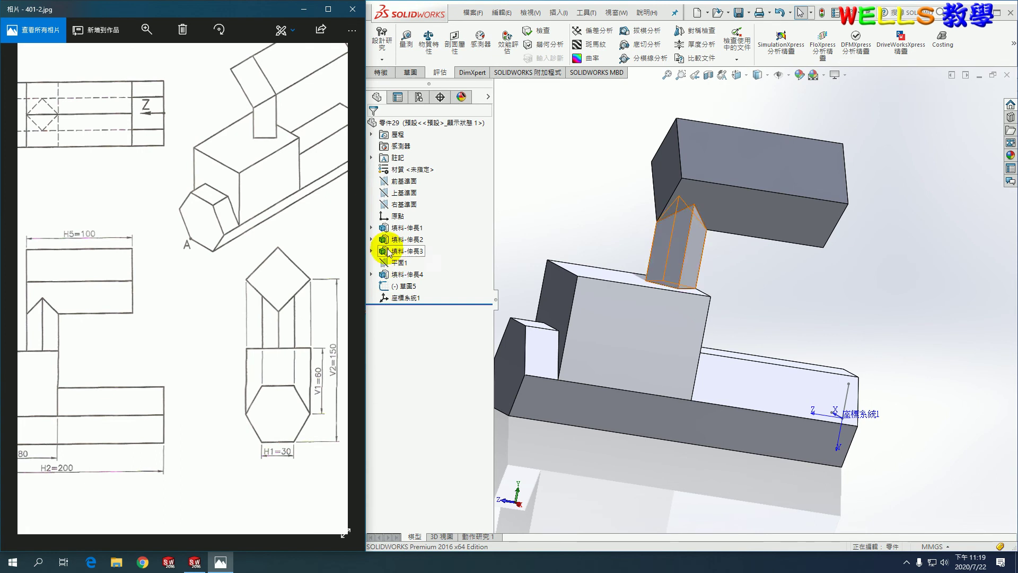
left_click(371, 227)
left_click(411, 239)
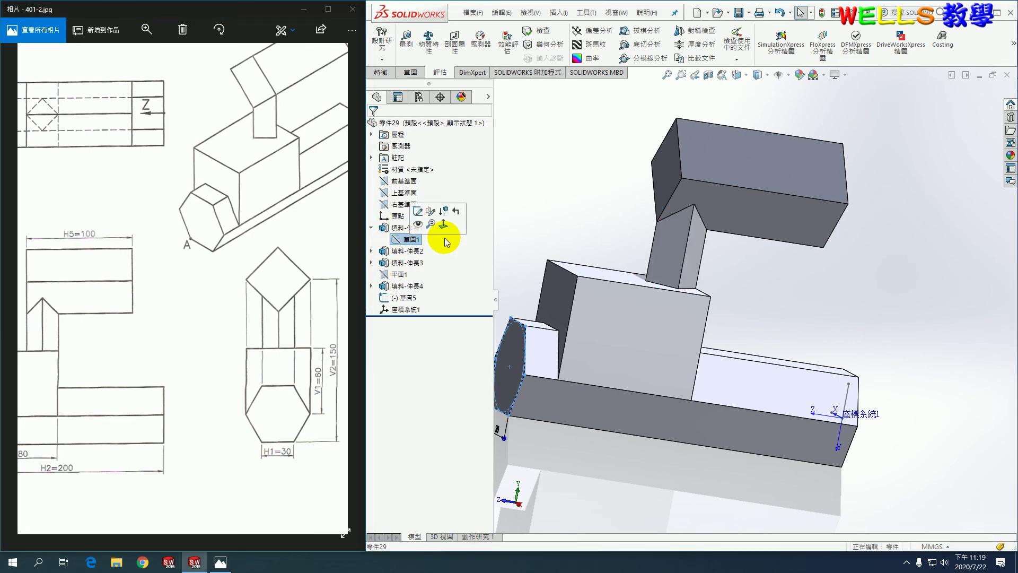
left_click(442, 225)
right_click(410, 239)
left_click(415, 209)
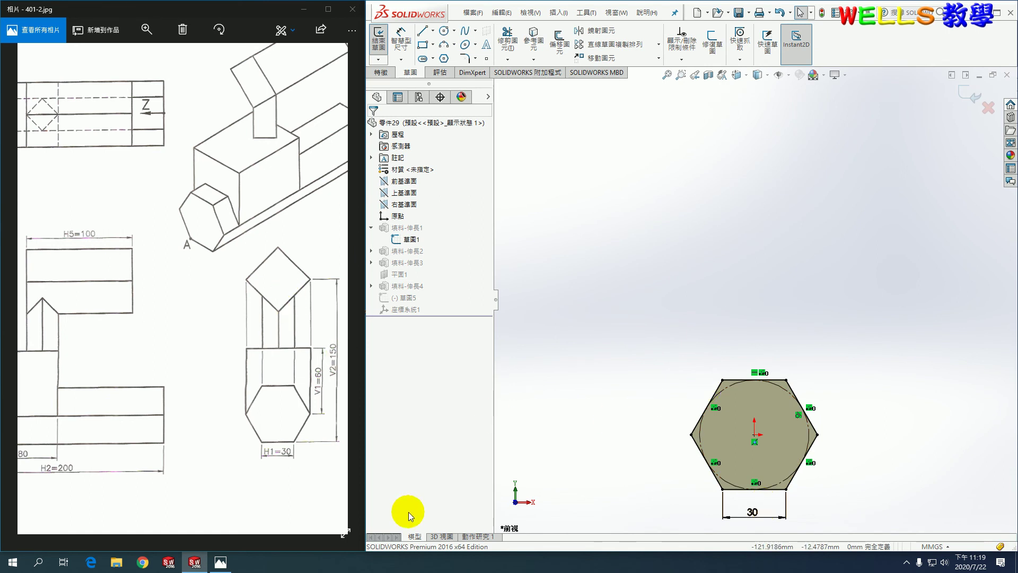
left_click(758, 517)
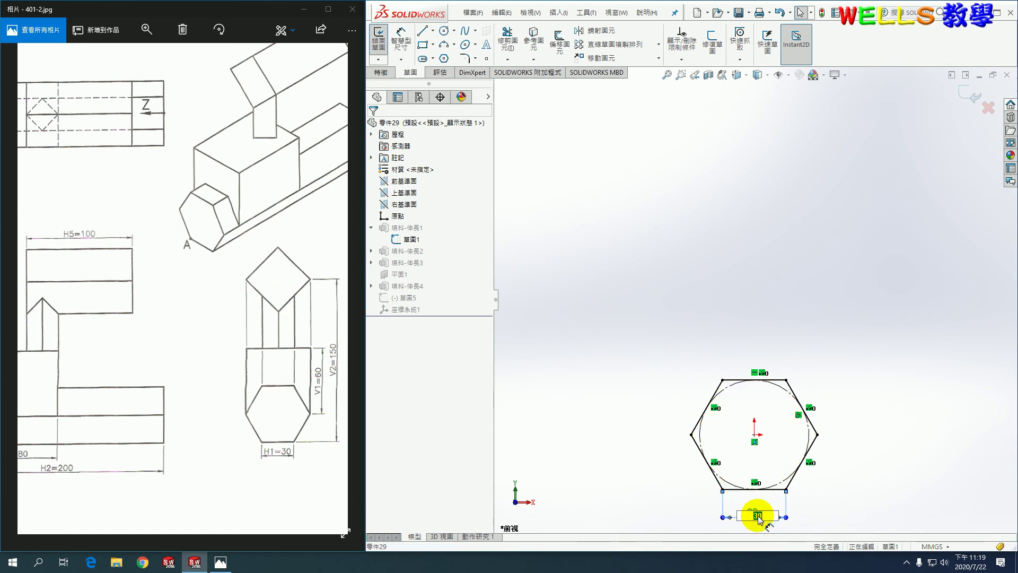
key("Return")
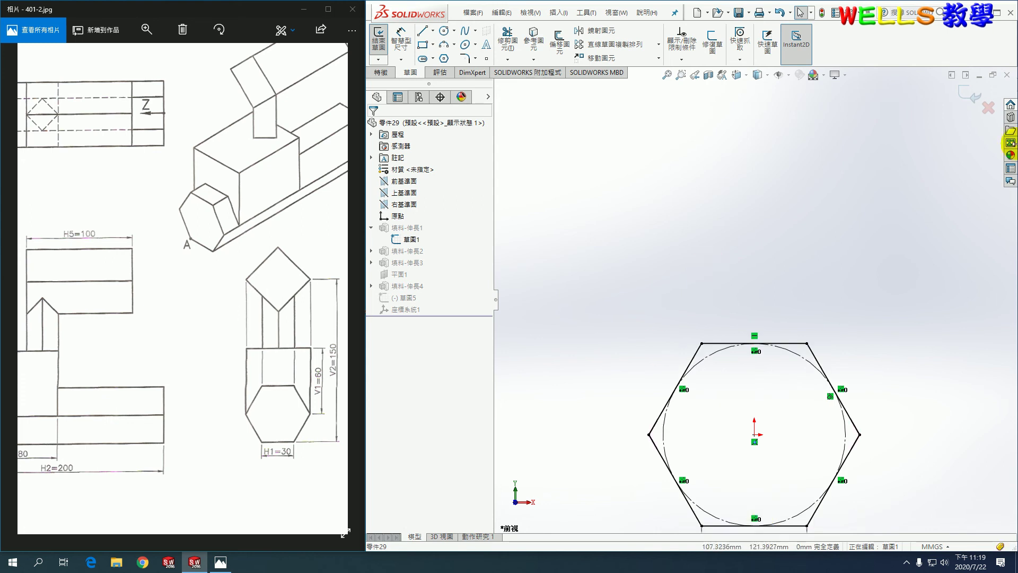
left_click(966, 98)
Step: Change the hexagon extrusion 填料-伸長1 depth from 200 to 250 mm
left_click_drag(250, 268, 273, 249)
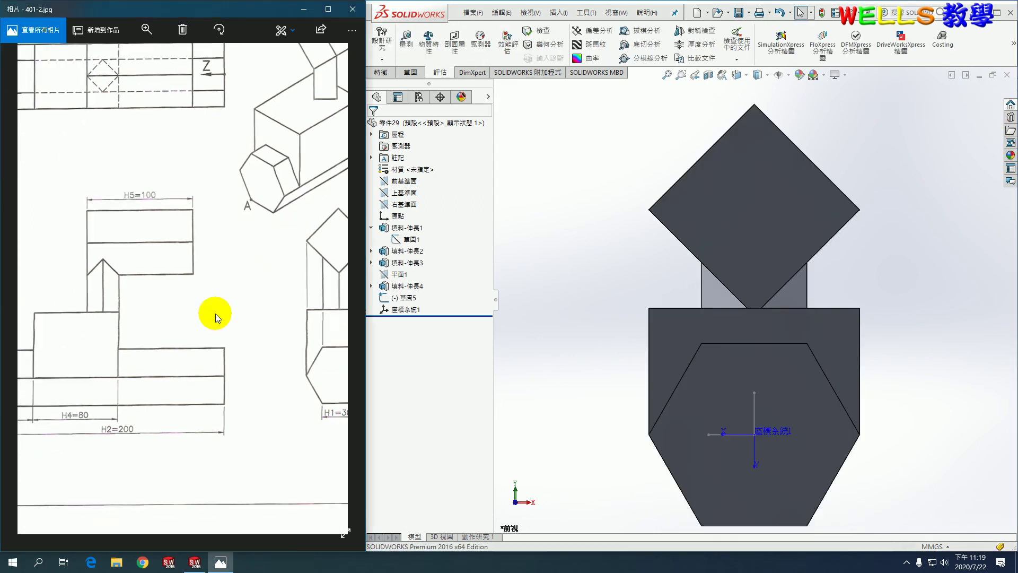
right_click(427, 228)
left_click(416, 200)
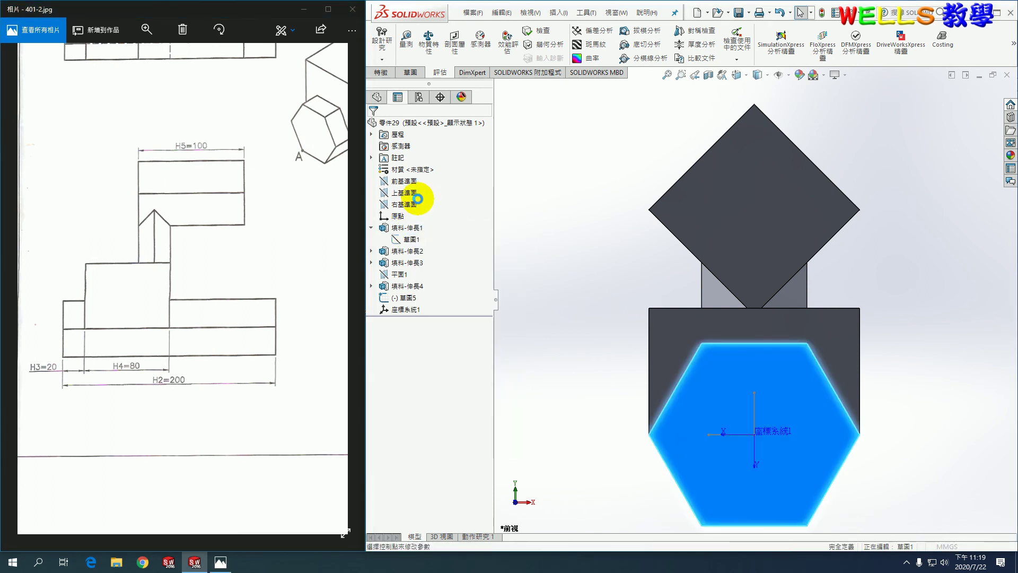
type("250")
key("Return")
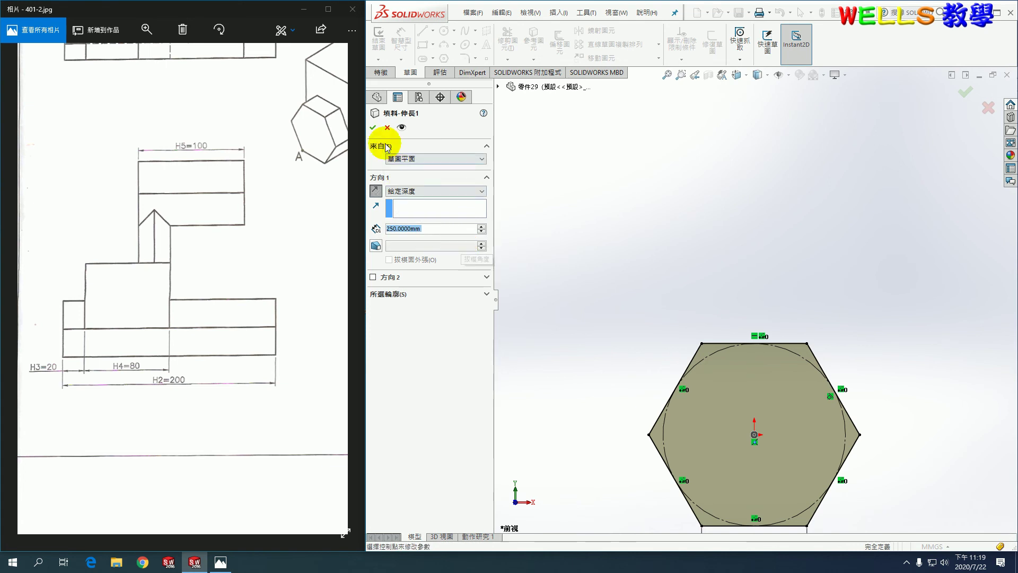
key("Return")
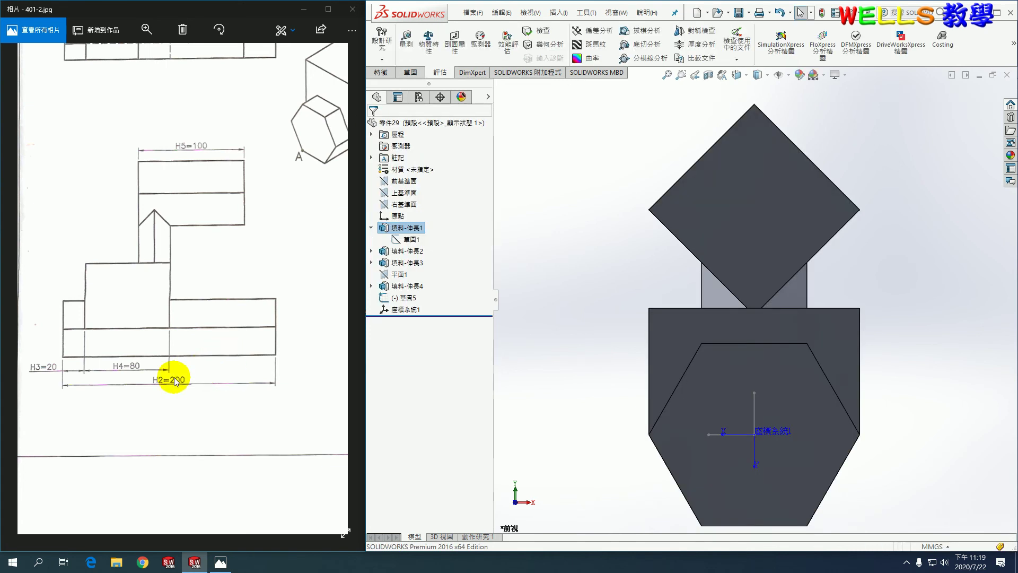
Step: In the block sketch 草圖2, change the 20 offset dimension to 30
left_click(371, 251)
left_click(414, 264)
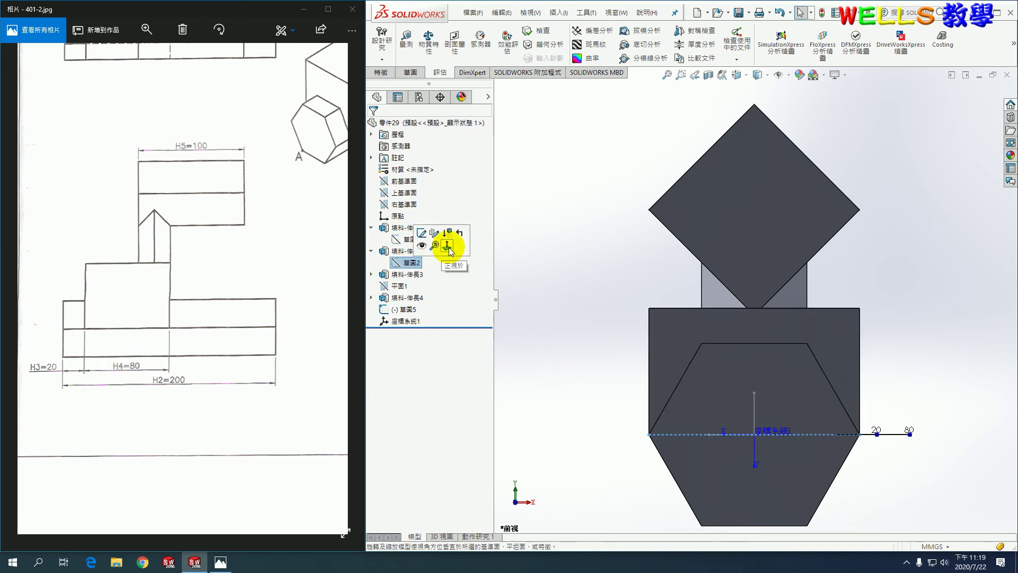
left_click(449, 247)
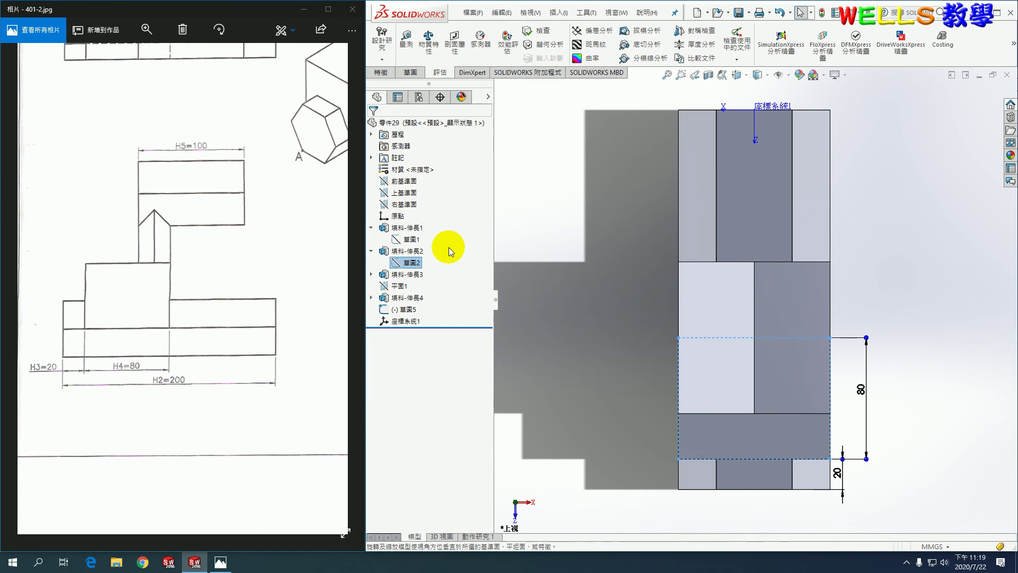
right_click(415, 265)
left_click(417, 227)
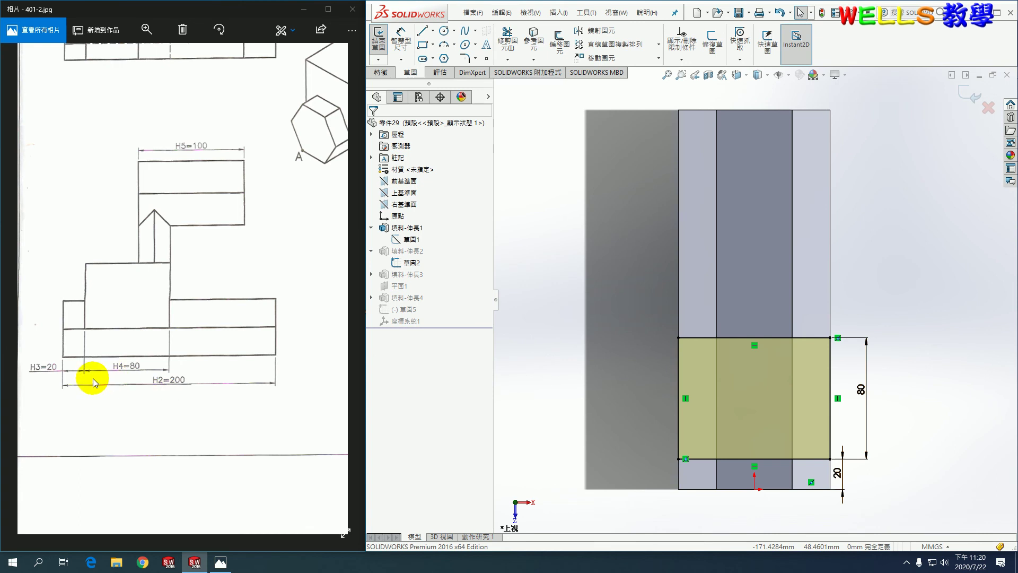
double_click(837, 471)
type("30")
key("Return")
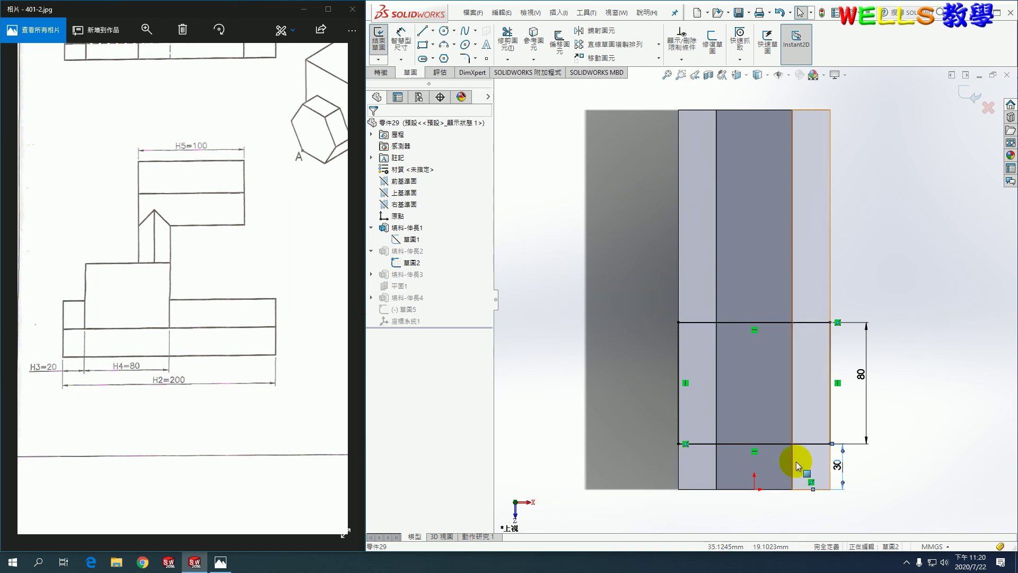
Step: Change the block's 80 width dimension to 100 and rebuild the part
double_click(862, 373)
type("100")
key("Return")
left_click(969, 94)
left_click_drag(265, 334, 136, 334)
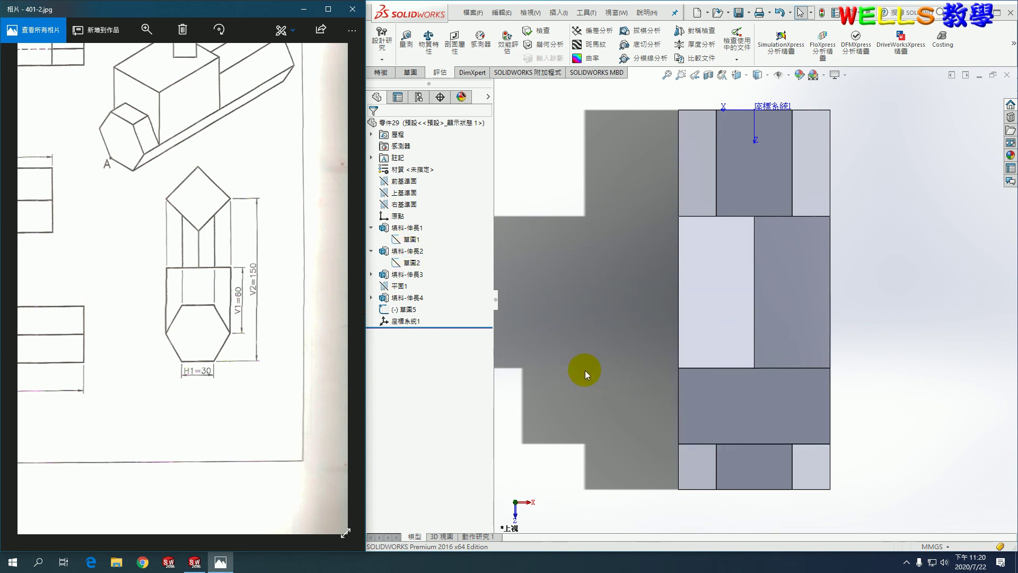
Step: In isometric view, change the block extrusion 填料-伸長2 depth from 60 to 100 mm
left_click(902, 291)
key("ctrl+7")
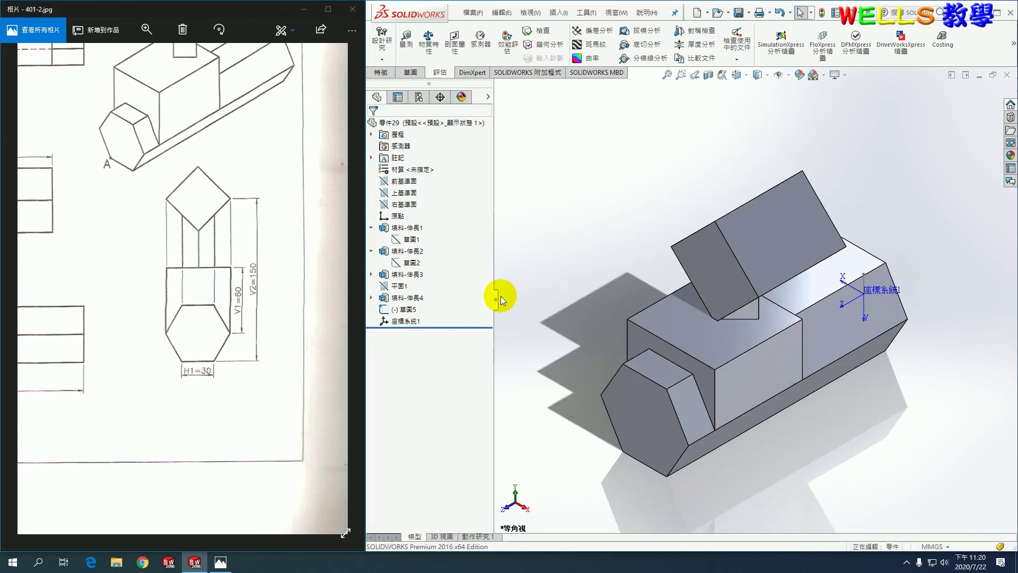
left_click(413, 253)
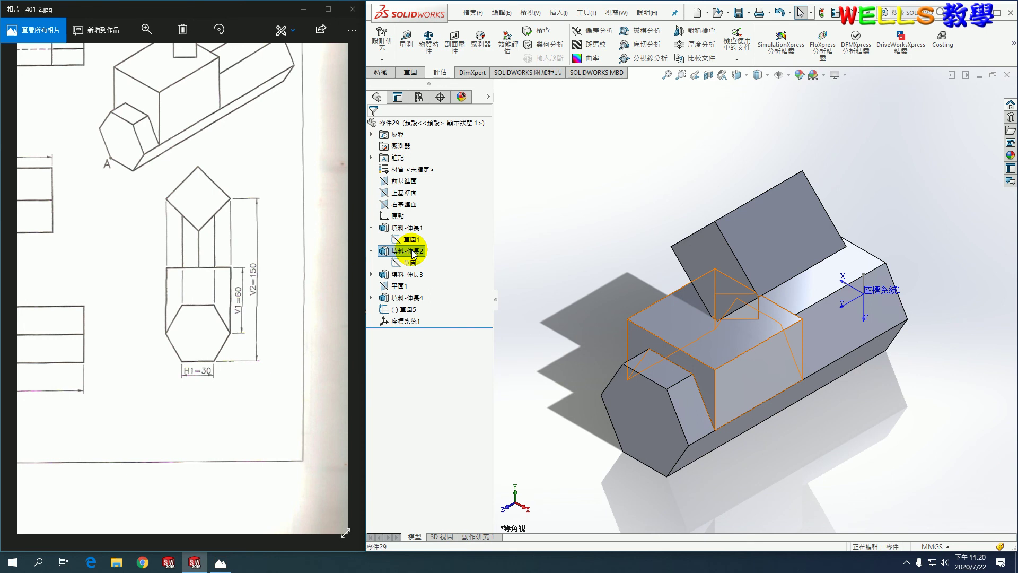
left_click(378, 276)
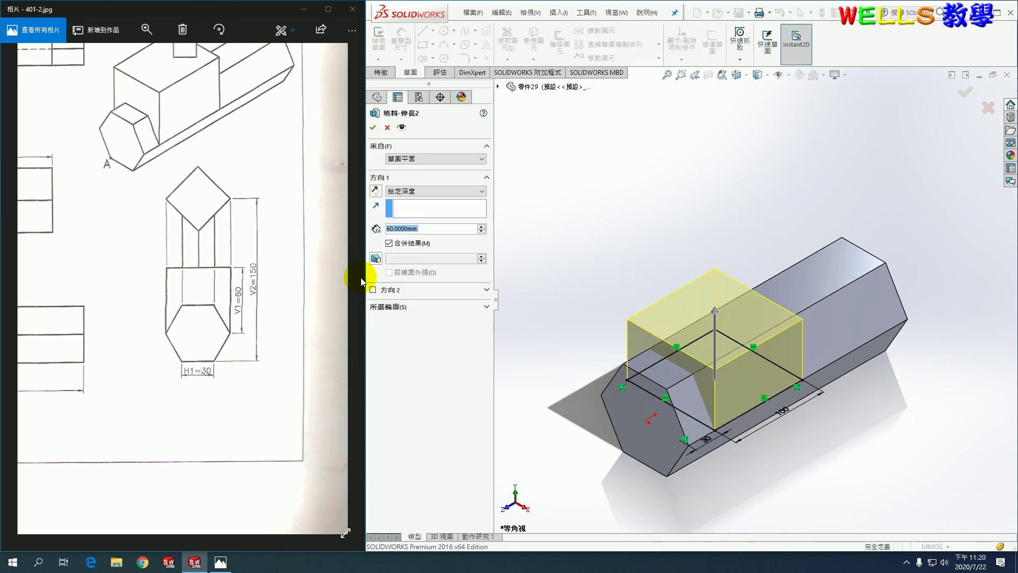
type("100")
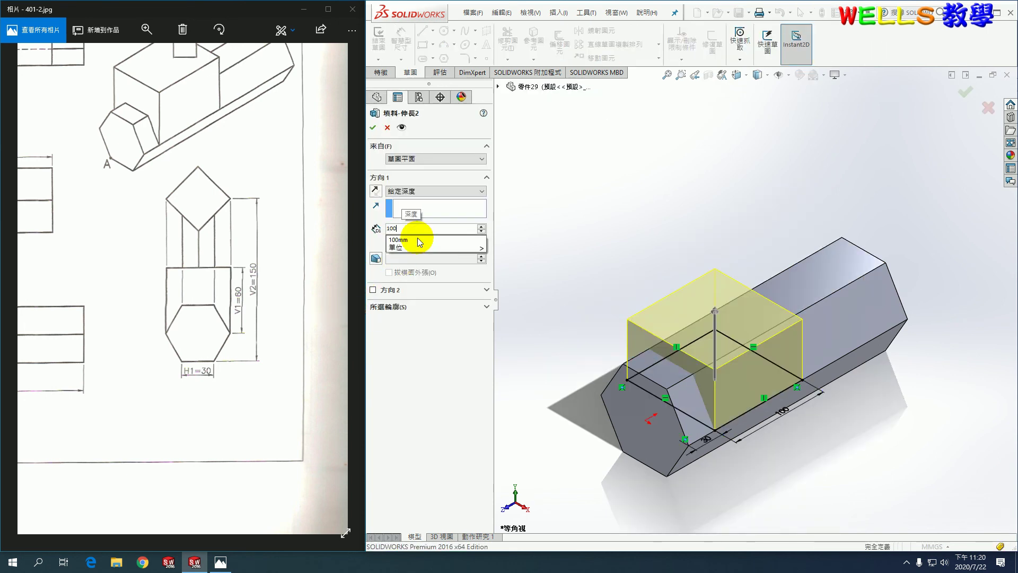
left_click(420, 241)
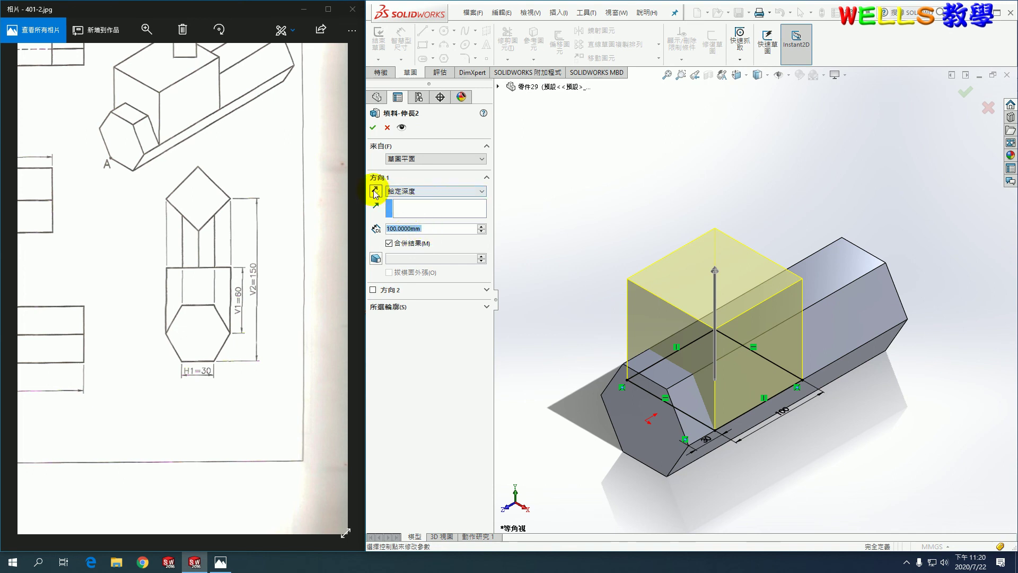
left_click(372, 127)
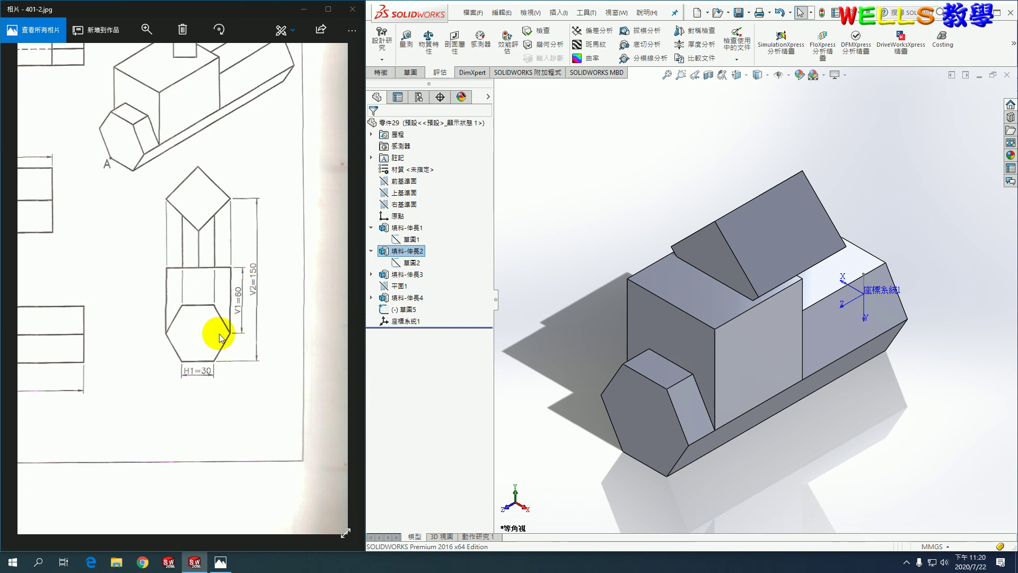
left_click_drag(205, 252, 227, 233)
mouse_move(110, 229)
left_mouse_down()
mouse_move(271, 365)
mouse_move(250, 334)
left_mouse_up()
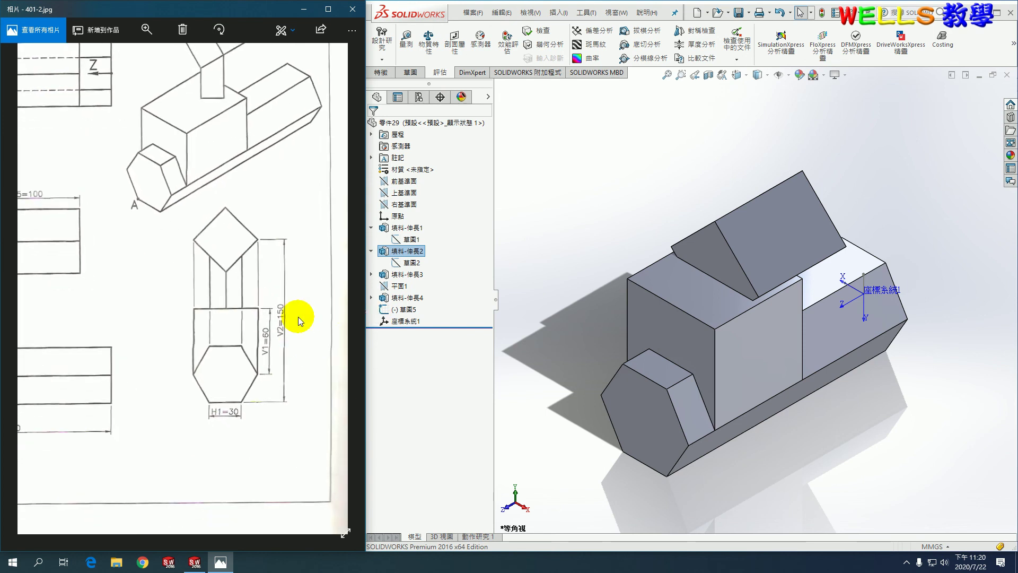
Step: Set the square post extrusion depth to 250 mm
left_click(409, 275)
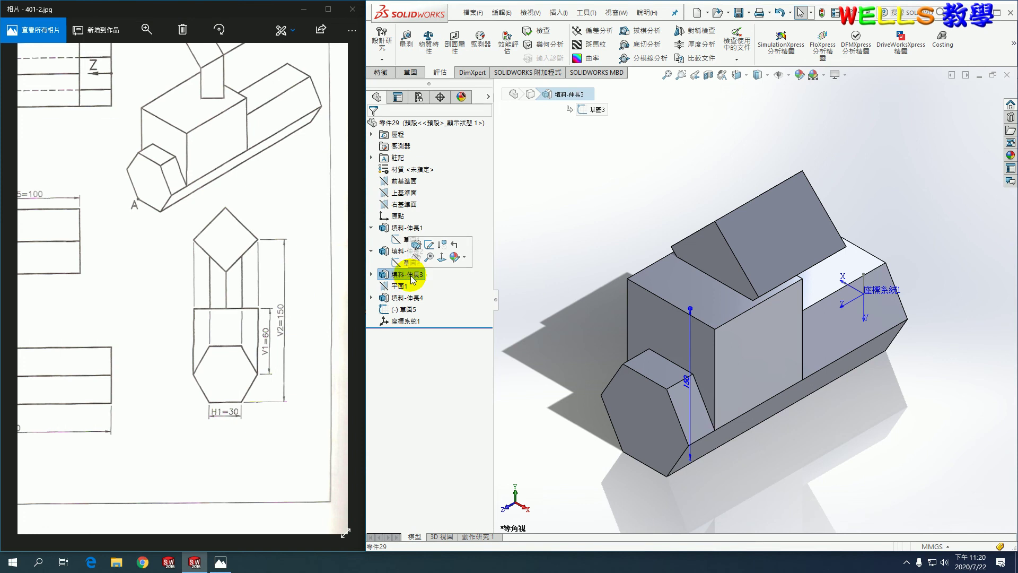
right_click(410, 275)
left_click(426, 249)
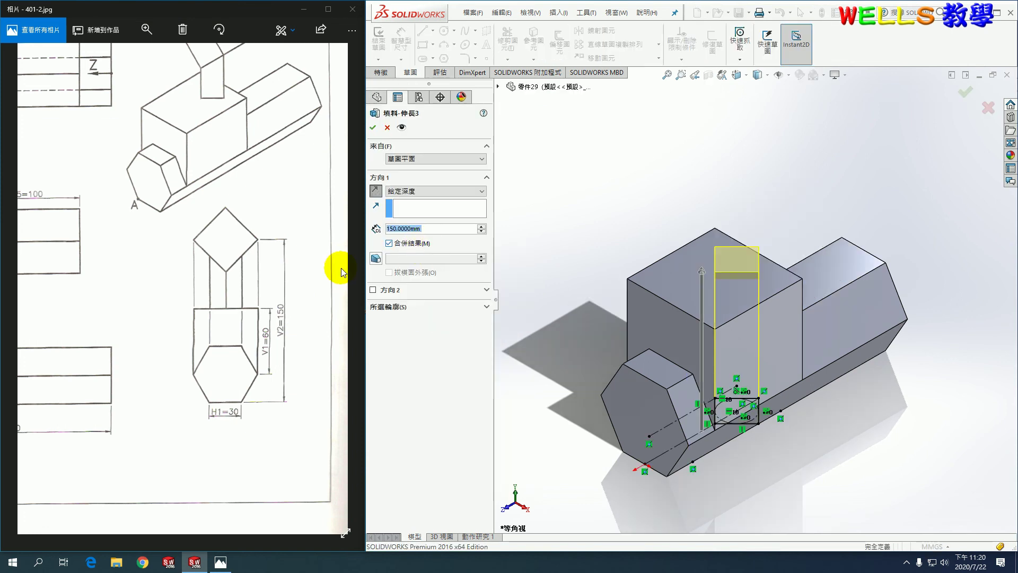
type("250")
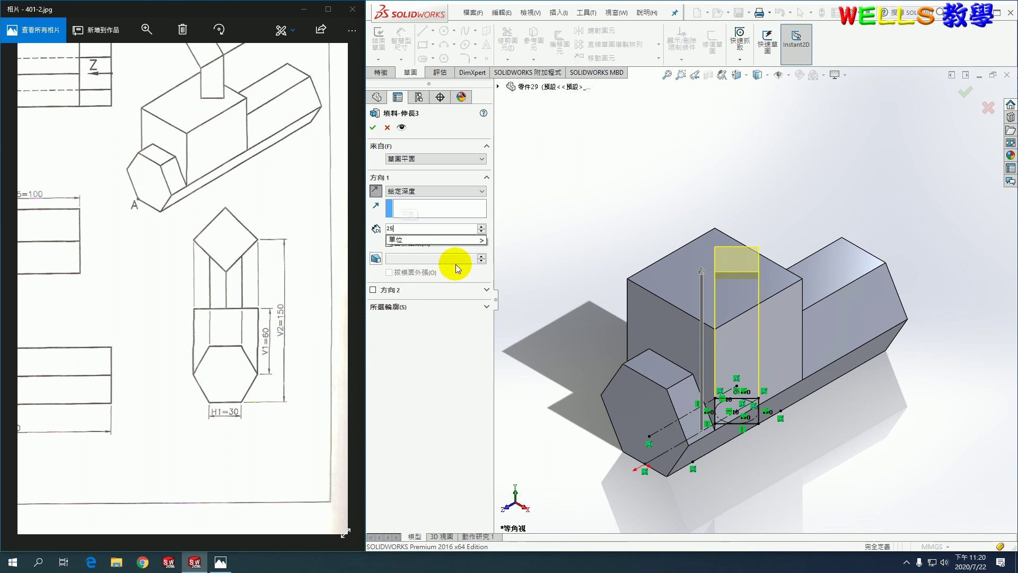
key("Return")
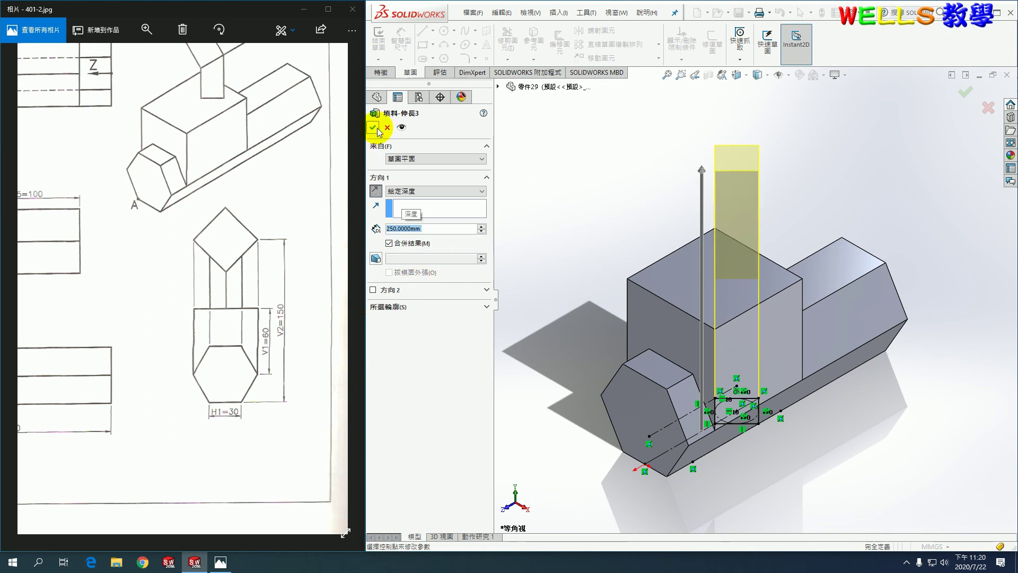
left_click(372, 127)
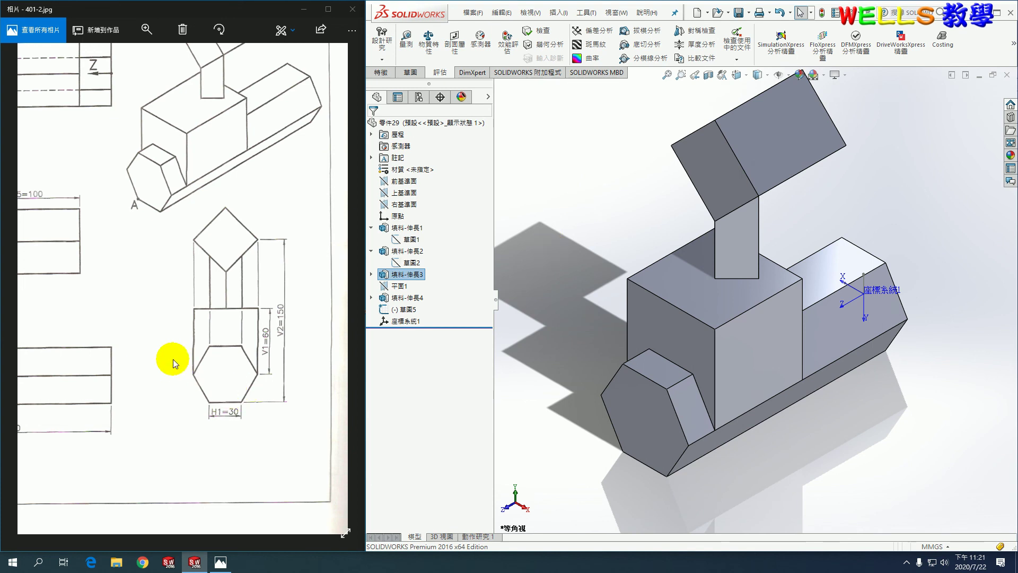
mouse_move(166, 235)
left_mouse_down()
mouse_move(239, 288)
mouse_move(249, 266)
mouse_move(89, 374)
mouse_move(208, 327)
mouse_move(148, 268)
left_mouse_up()
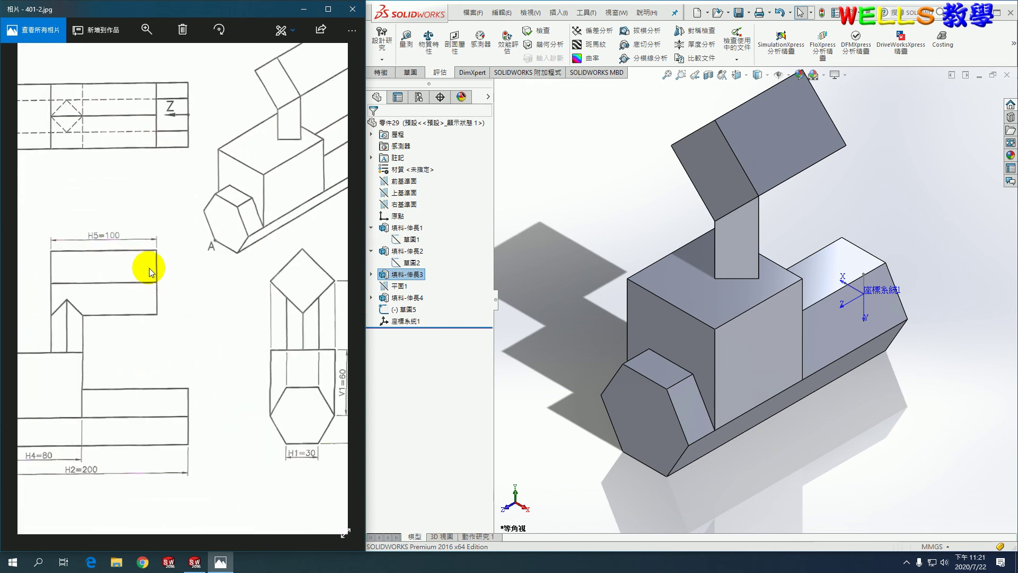
Step: Lengthen the angled arm extrusion 填料-伸長4 from 100 to 150 mm
left_click(378, 298)
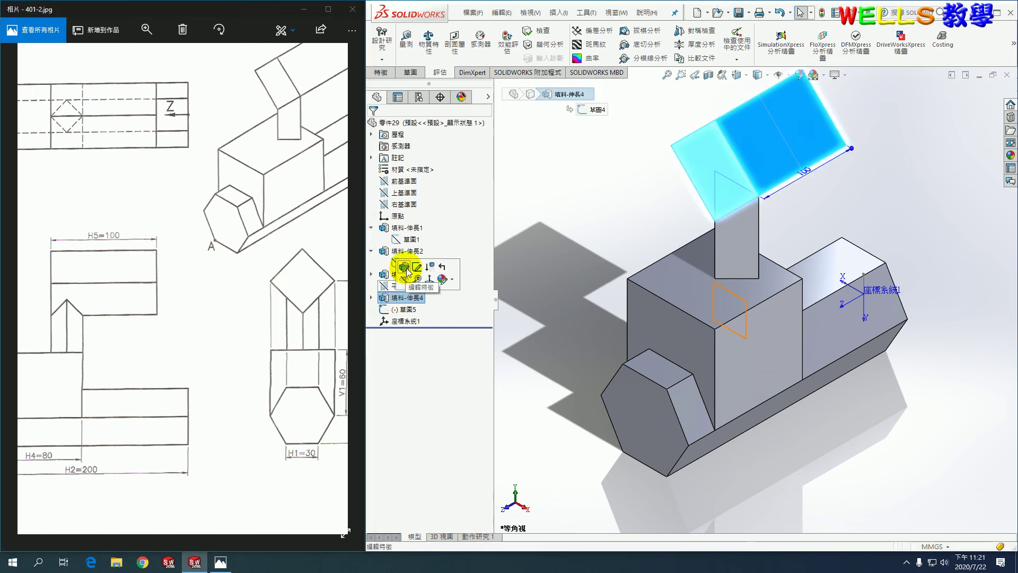
left_click(404, 267)
type("150")
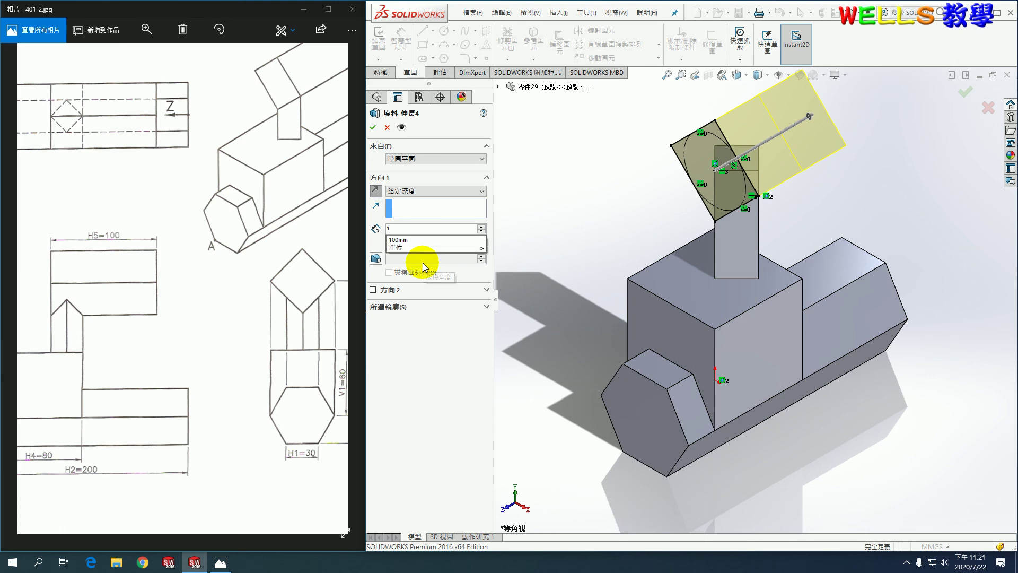
key("Return")
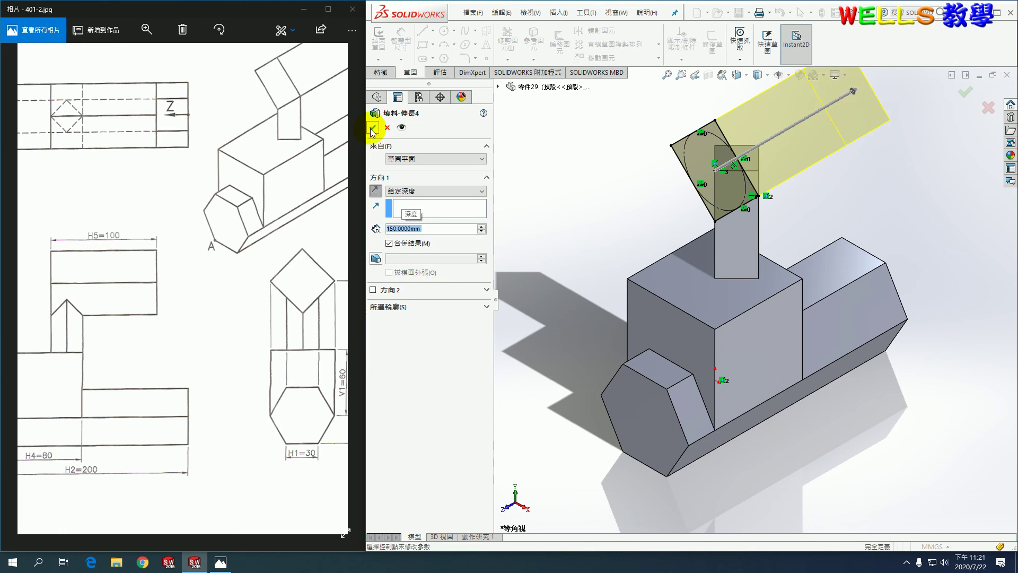
left_click(373, 128)
left_click(132, 333)
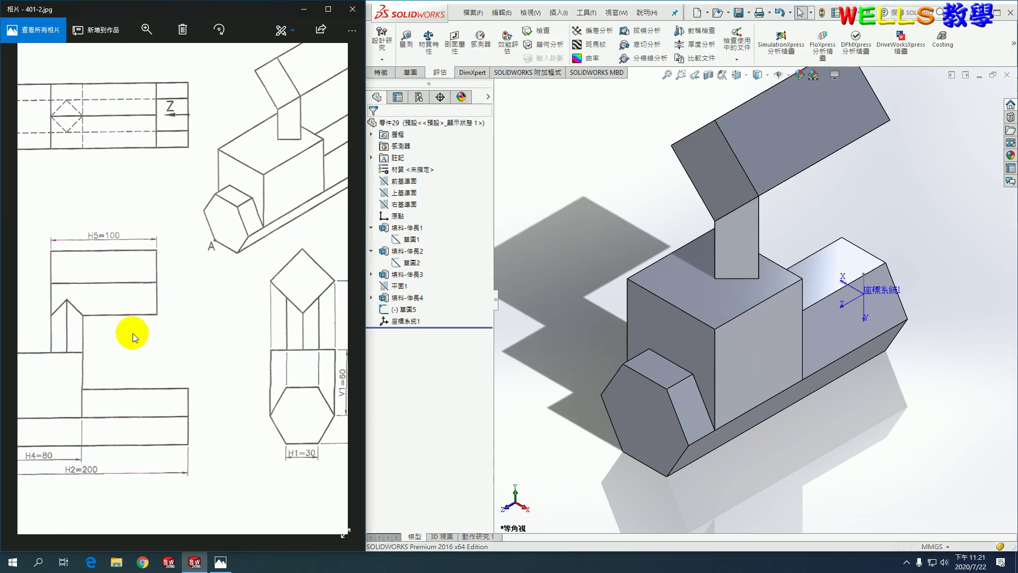
scroll(126, 302, "down", 3)
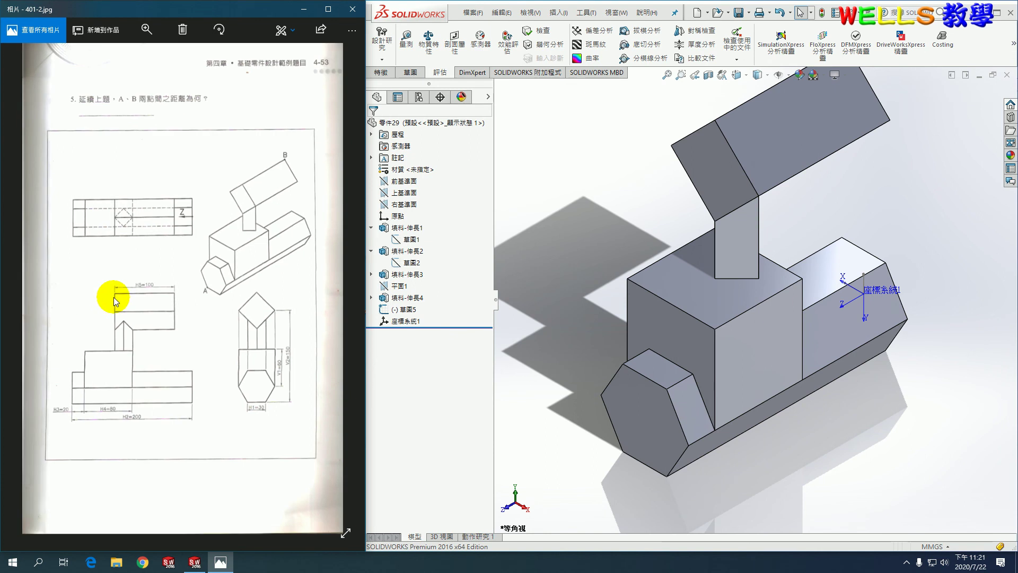
Step: Check volume 3130328.1846 mm³ and centre-of-mass Z 128.0385 mm against question pages 401-1 and 401-2
left_click(33, 279)
scroll(181, 431, "up", 5)
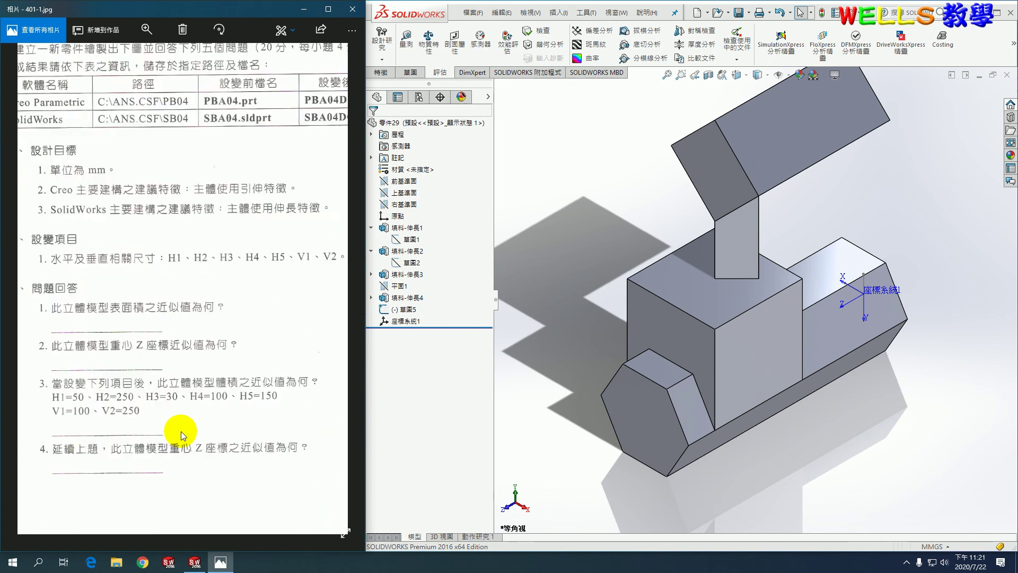
left_click(430, 40)
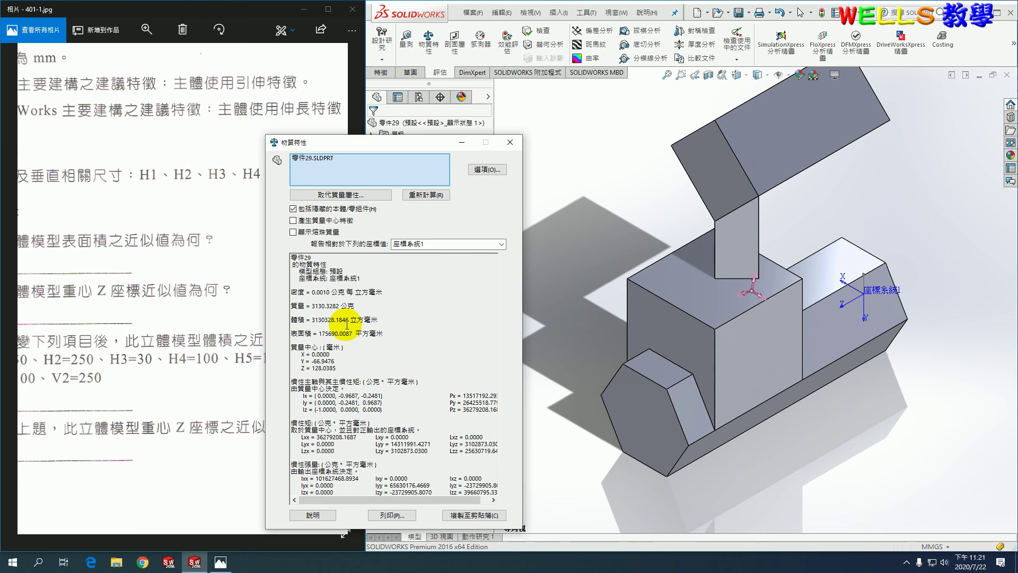
left_click(166, 398)
left_click(403, 323)
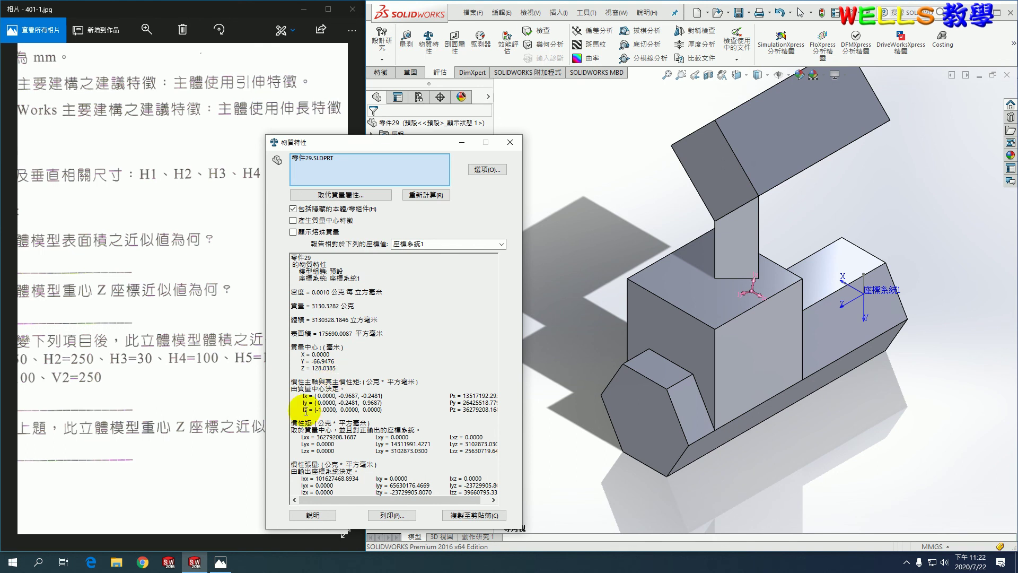
left_click(192, 331)
scroll(197, 326, "down", 3)
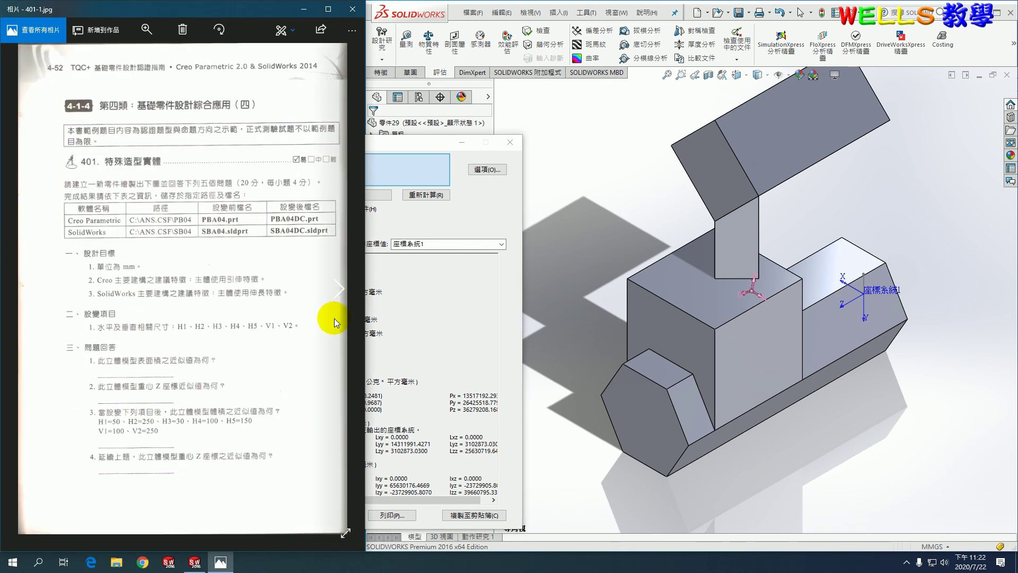
left_click(340, 293)
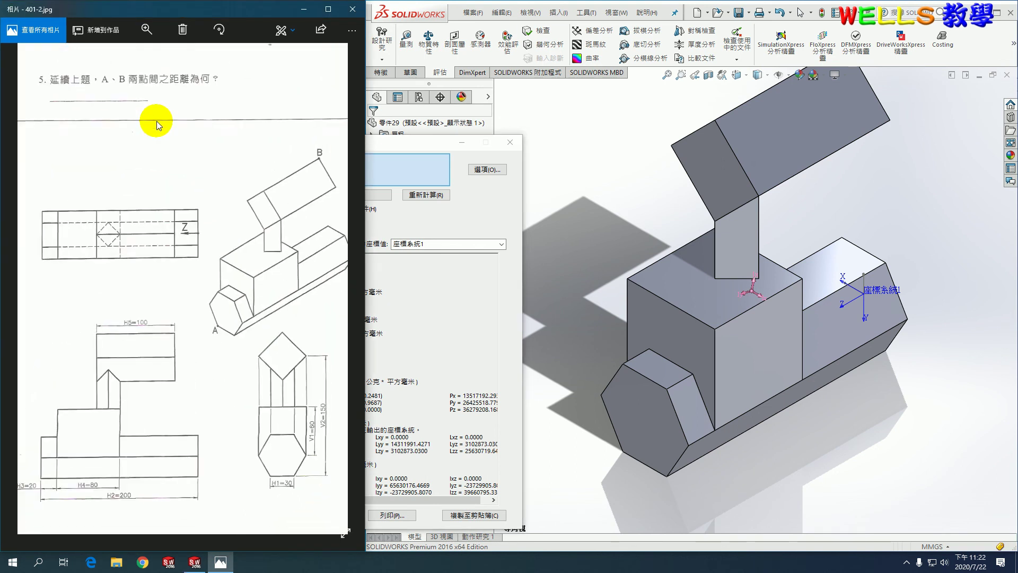
scroll(223, 302, "up", 2)
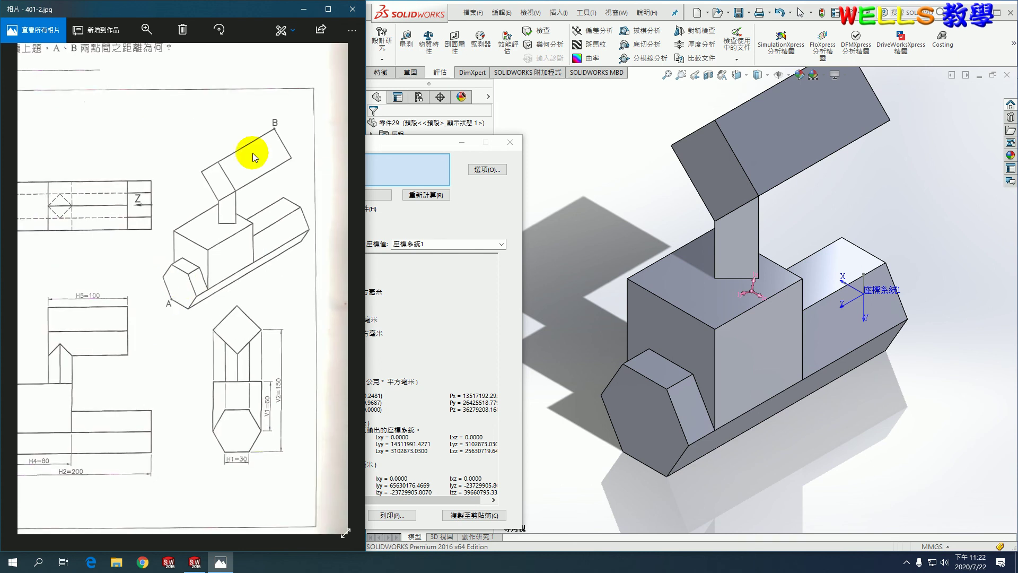
left_click(516, 144)
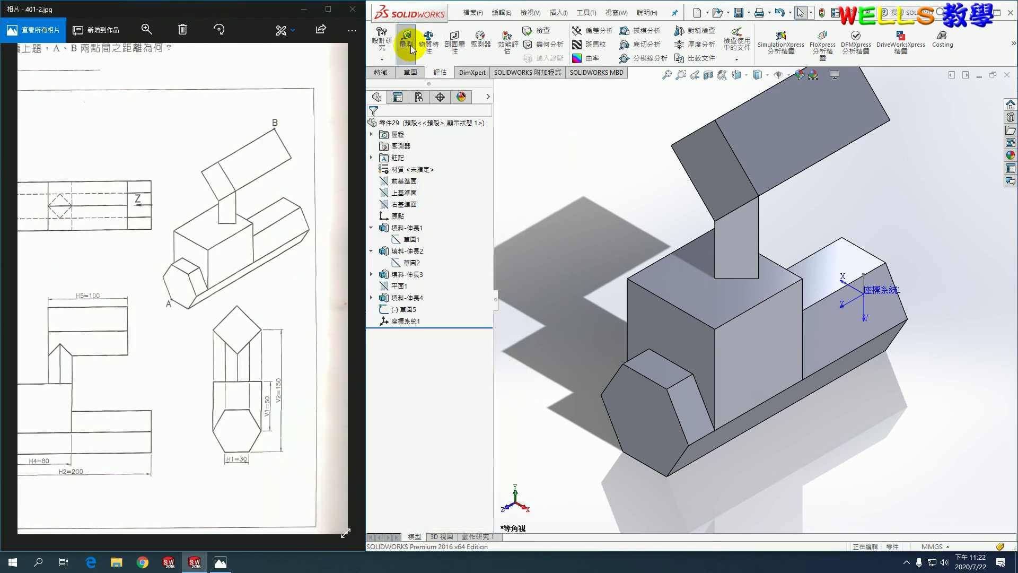
Step: Measure hexagon corner A to the arm's top corner B as 378.8469 mm, then clear and close Measure
left_click(406, 39)
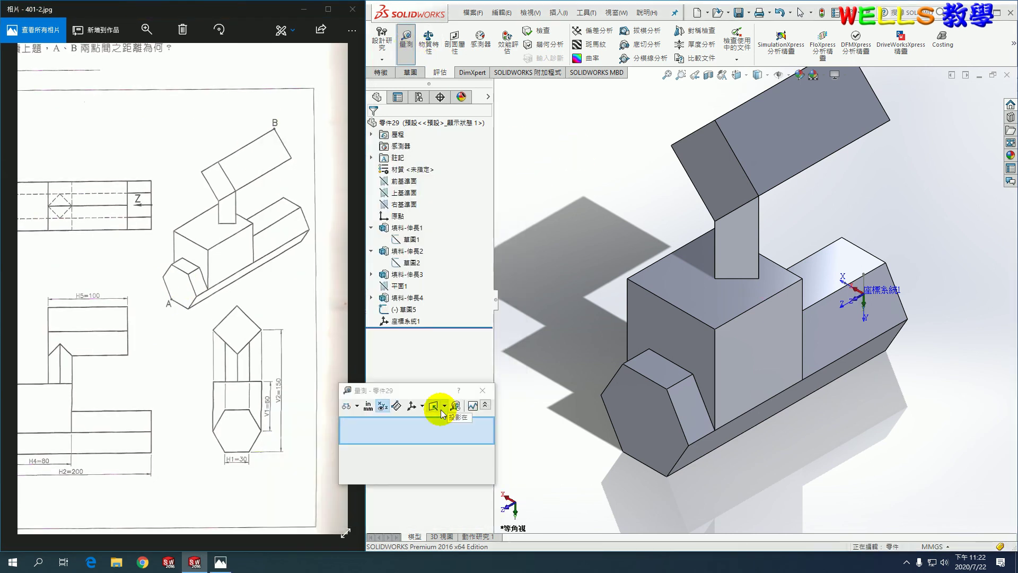
left_click(623, 453)
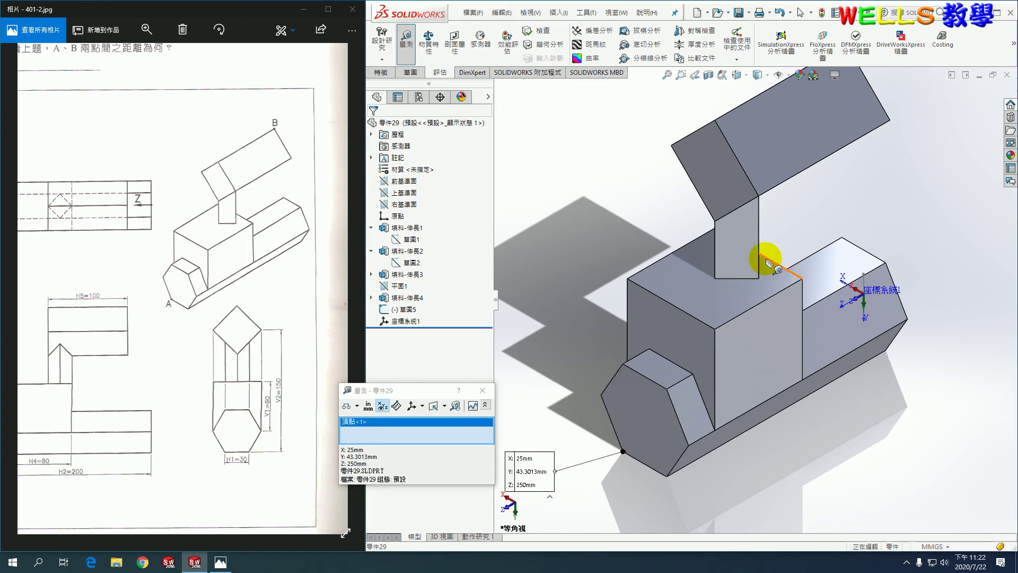
scroll(769, 265, "up", 1)
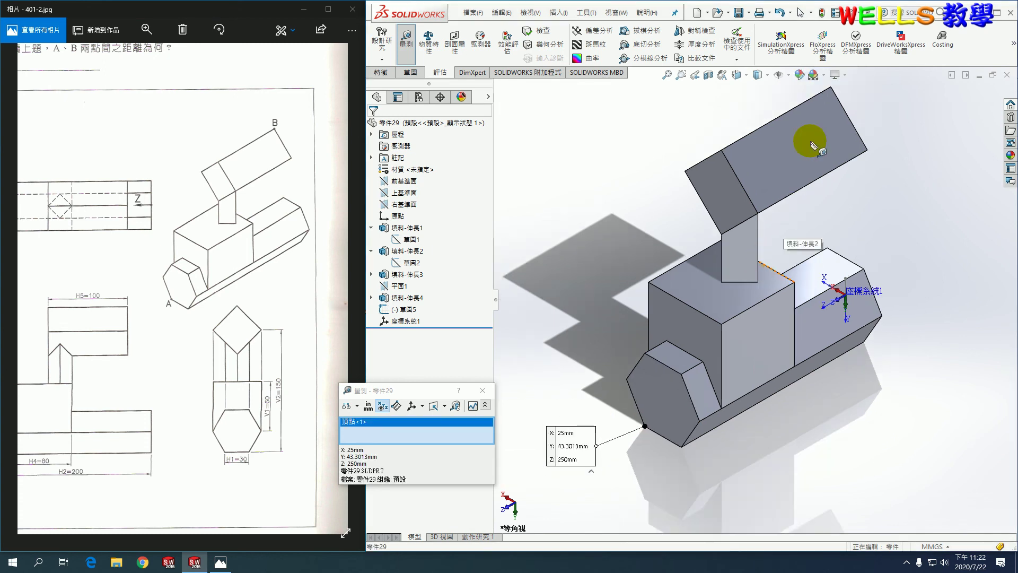
left_click(830, 88)
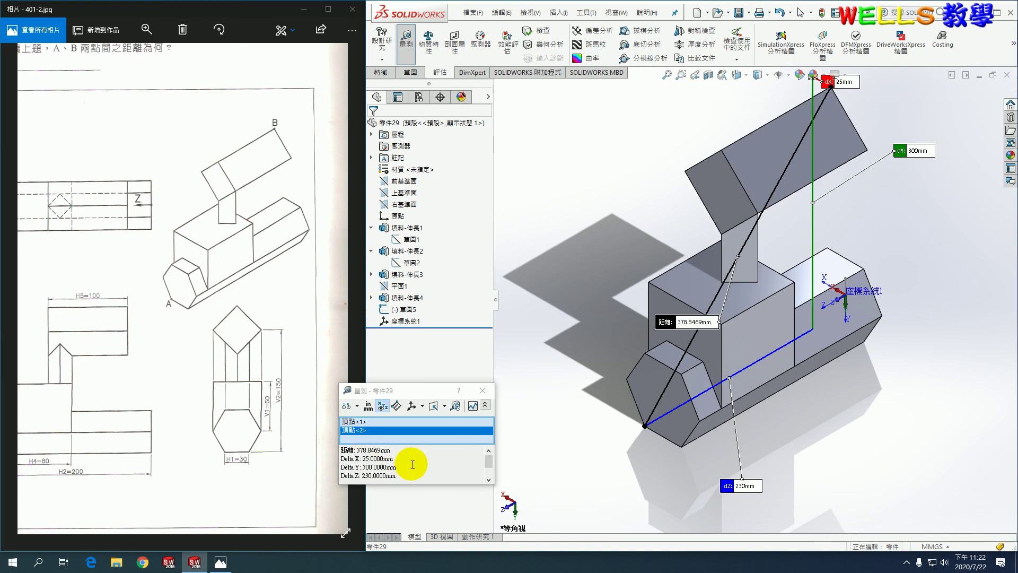
left_click(614, 199)
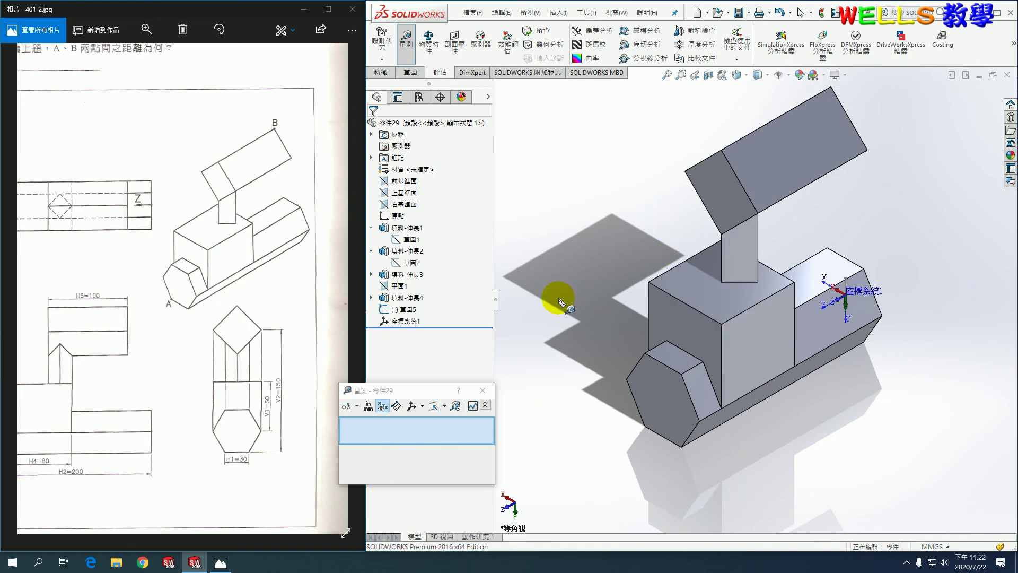
left_click(481, 390)
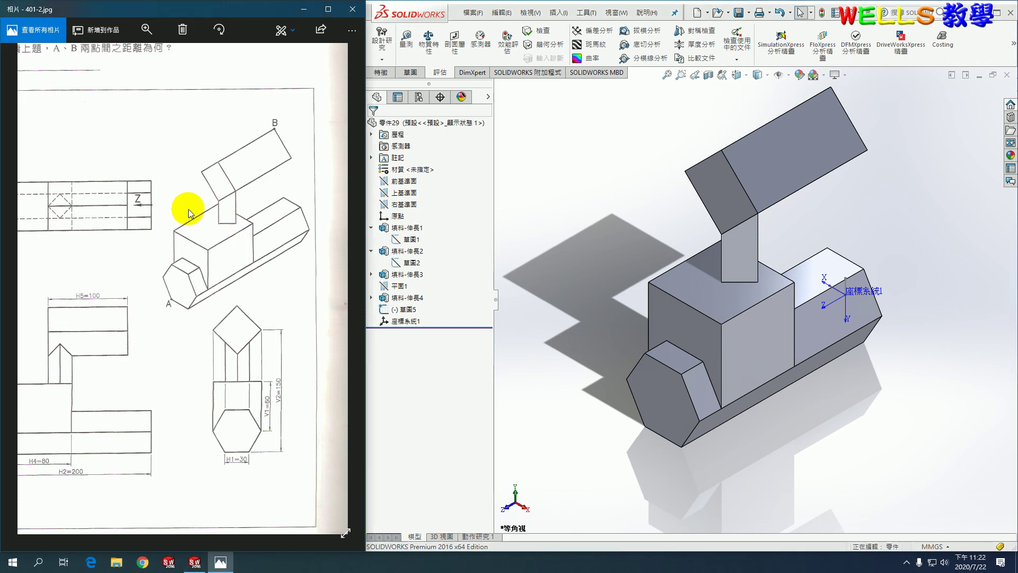
scroll(189, 209, "down", 3)
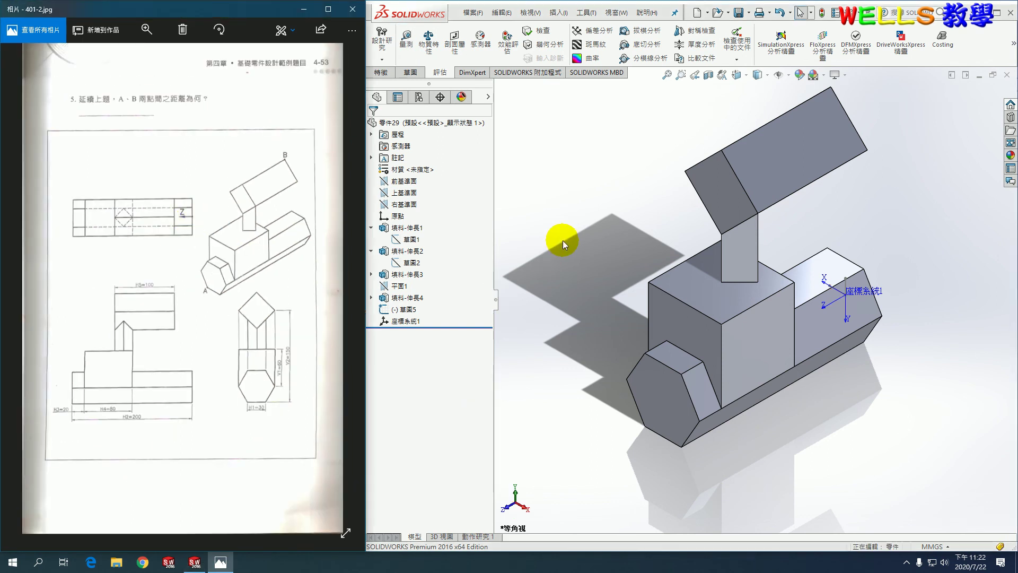